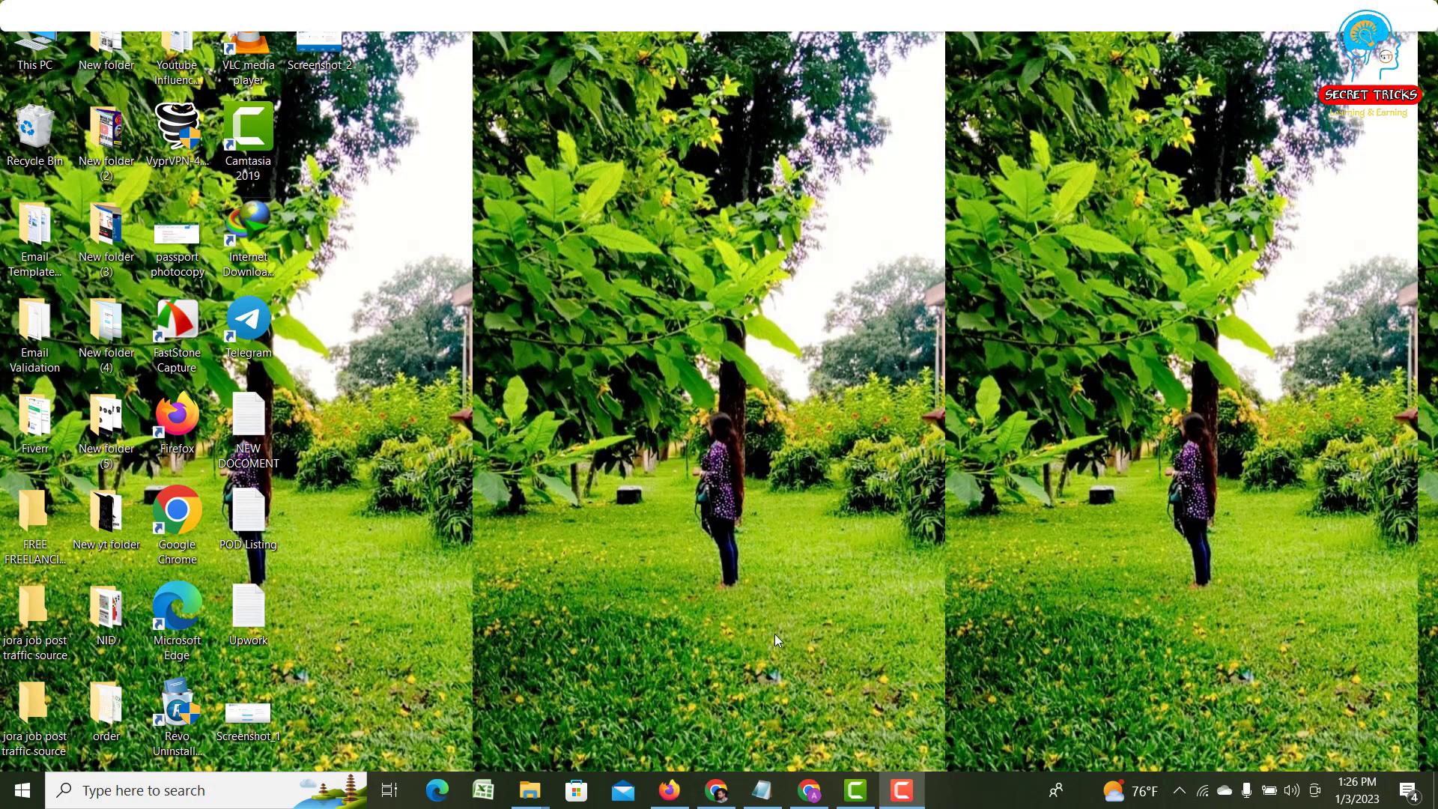
- Bring back the Chrome window showing the 'cpabuild' YouTube search results
left_click(719, 791)
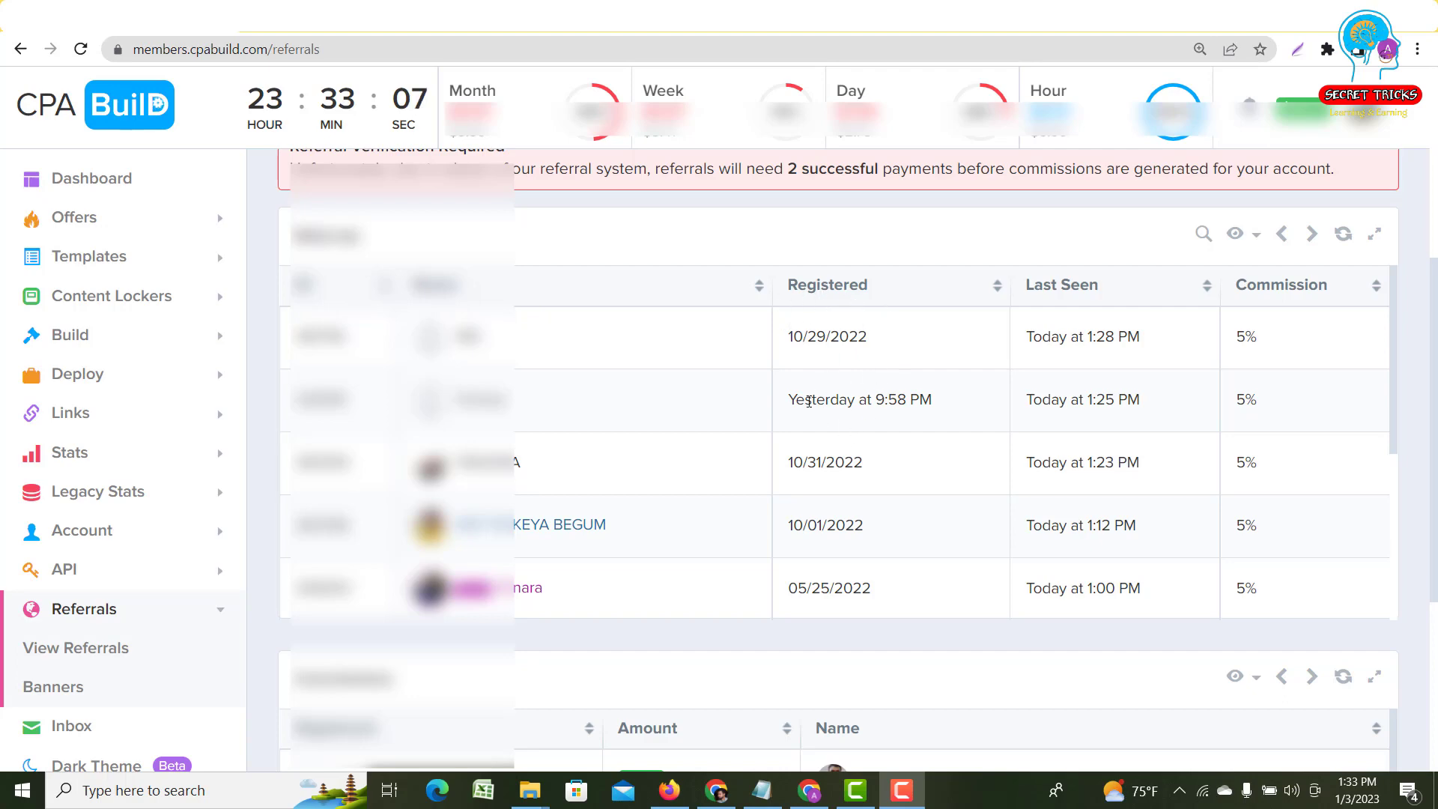
- Highlight the 'Yesterday at 9:58 PM' registration date, then advance two pages of referrals
left_click_drag(795, 399, 941, 405)
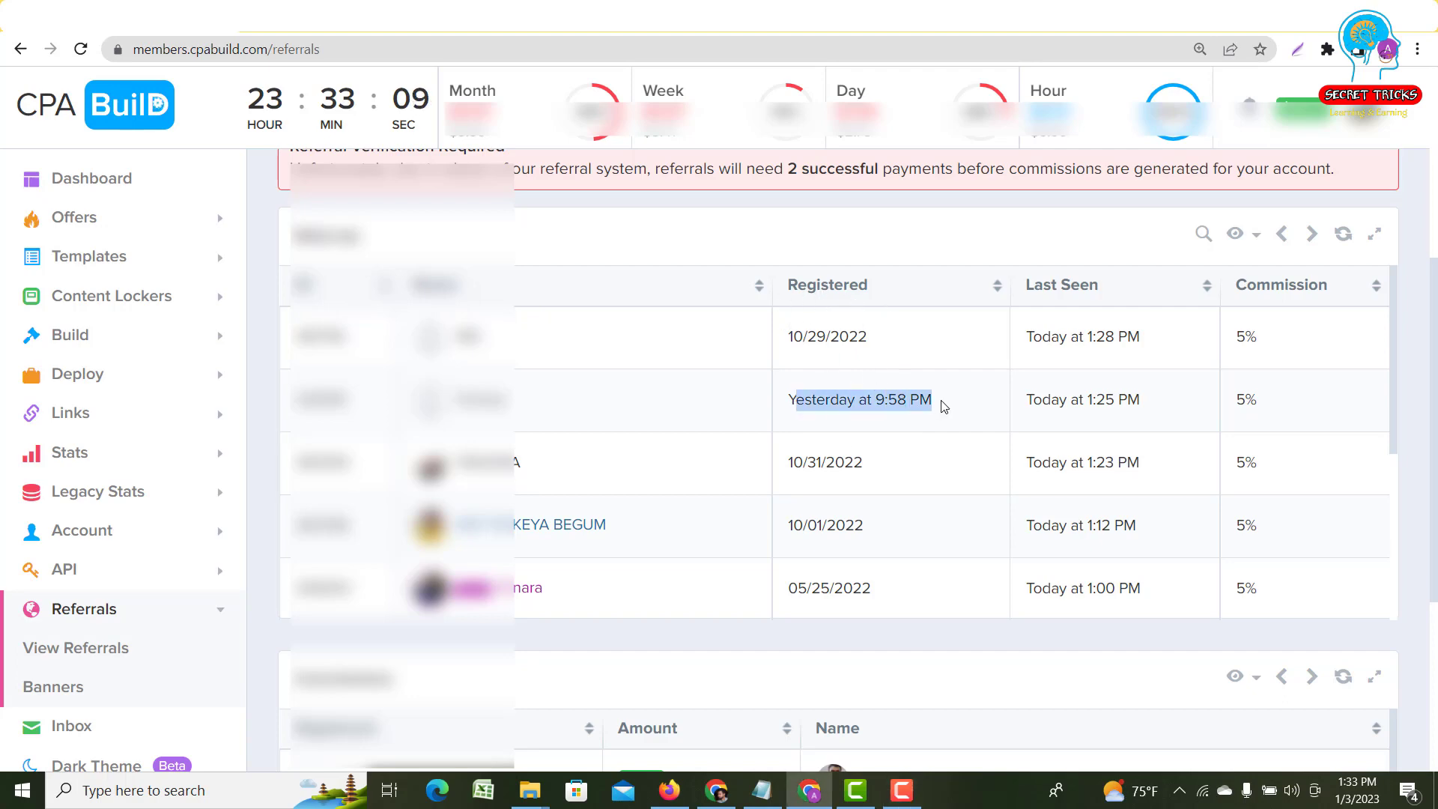
left_click(886, 460)
scroll(886, 459, "down", 4)
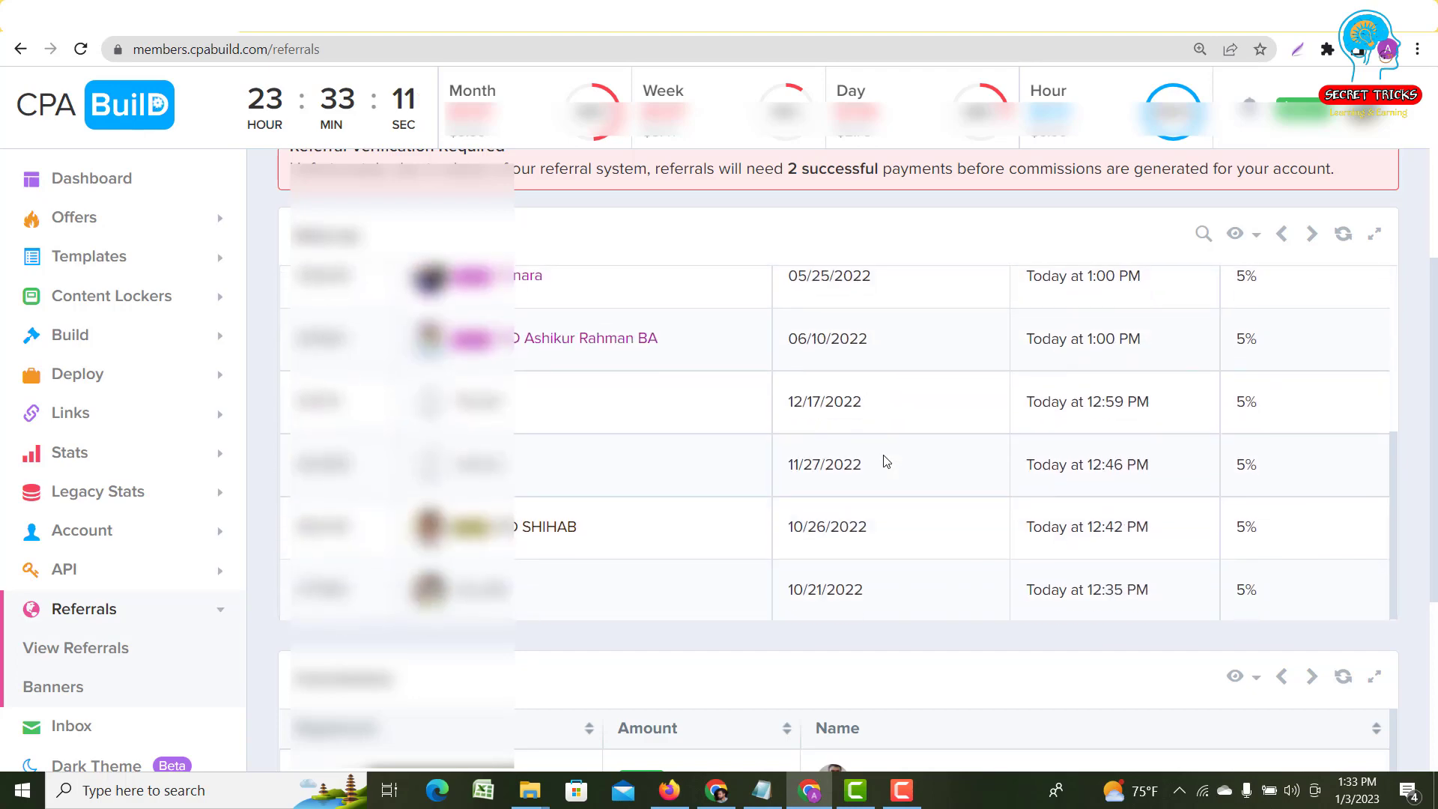
left_click(1311, 235)
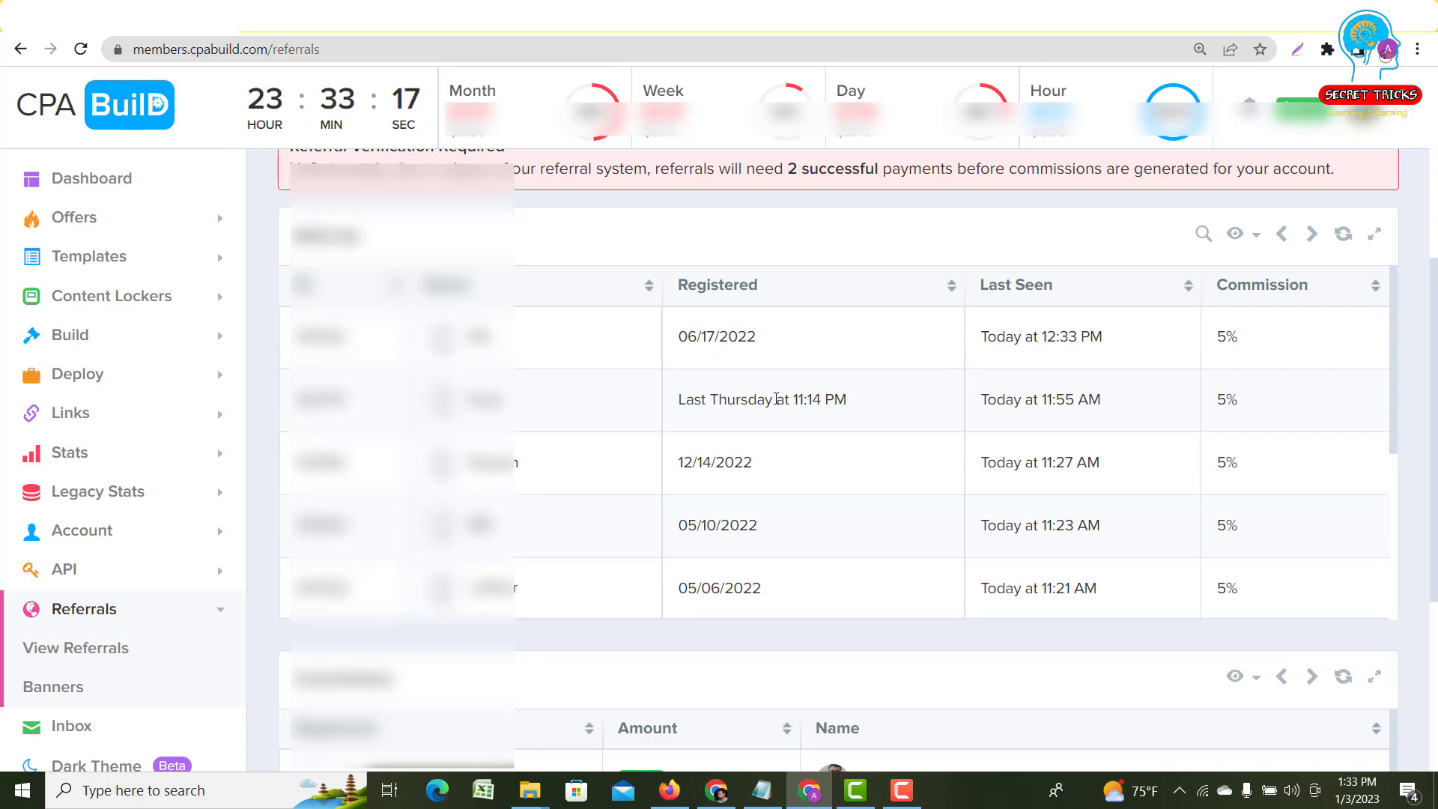
scroll(776, 398, "down", 4)
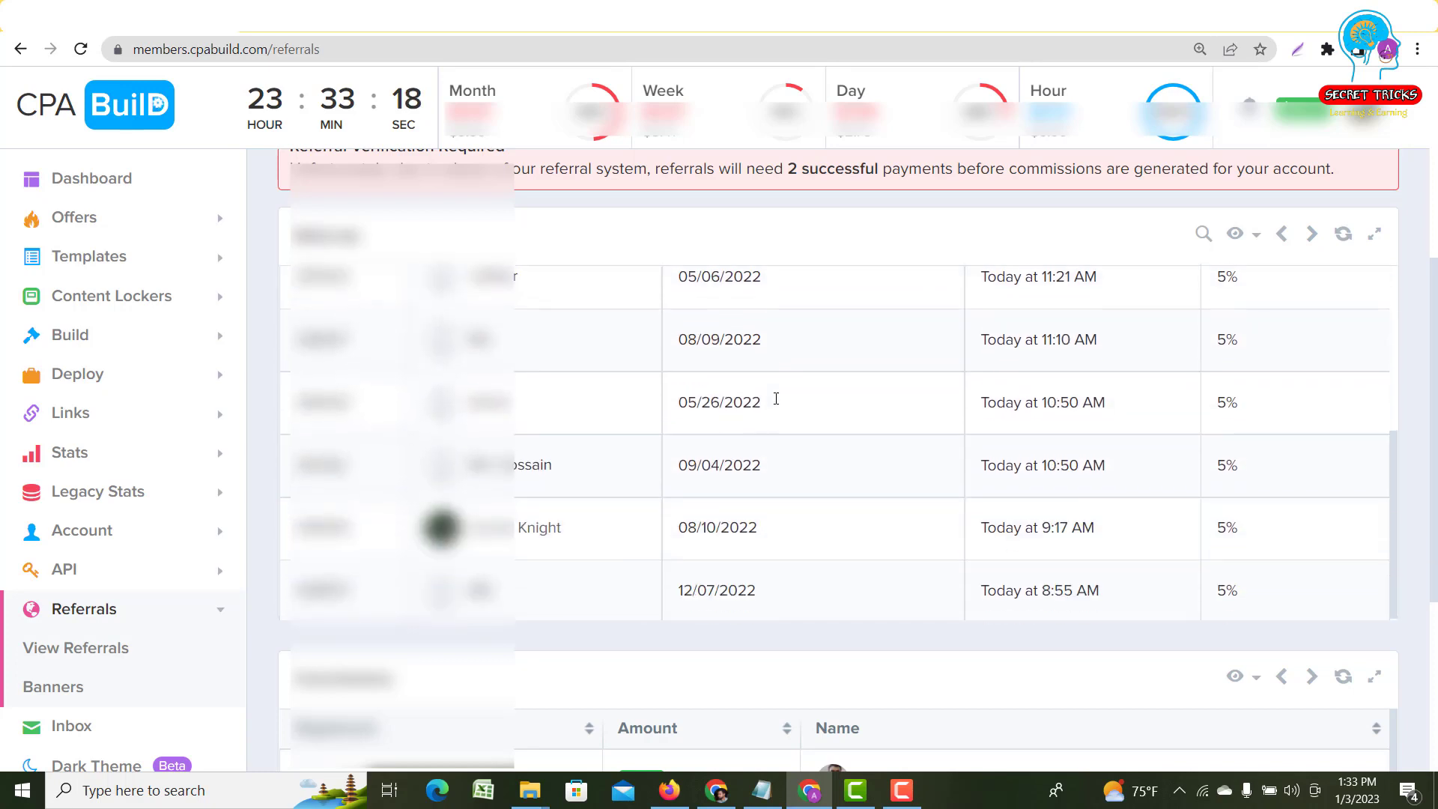
left_click(1311, 235)
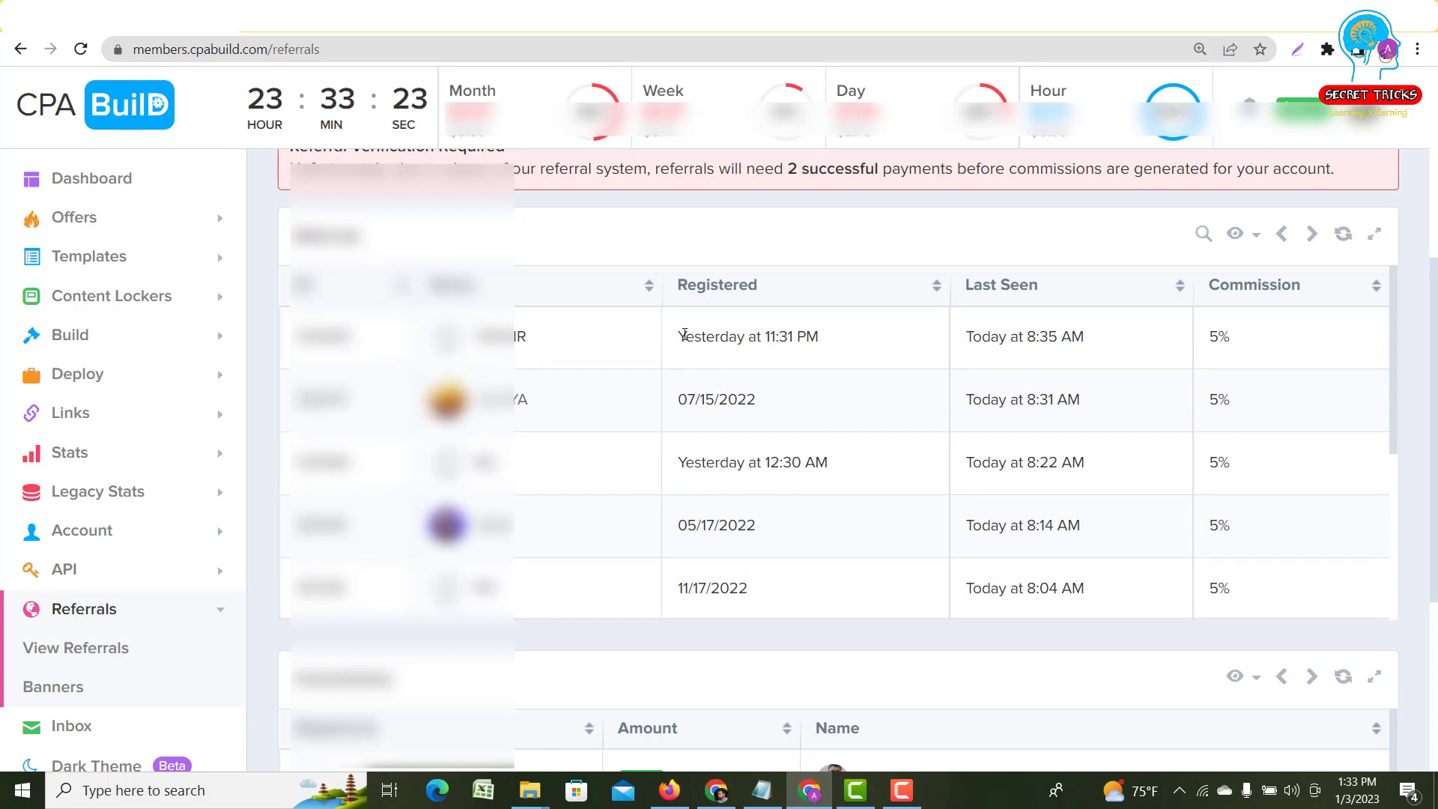
- Highlight the 11:31 PM, 12:30 AM and 10:49 PM registration dates, then go to the next page
left_click_drag(685, 336, 851, 337)
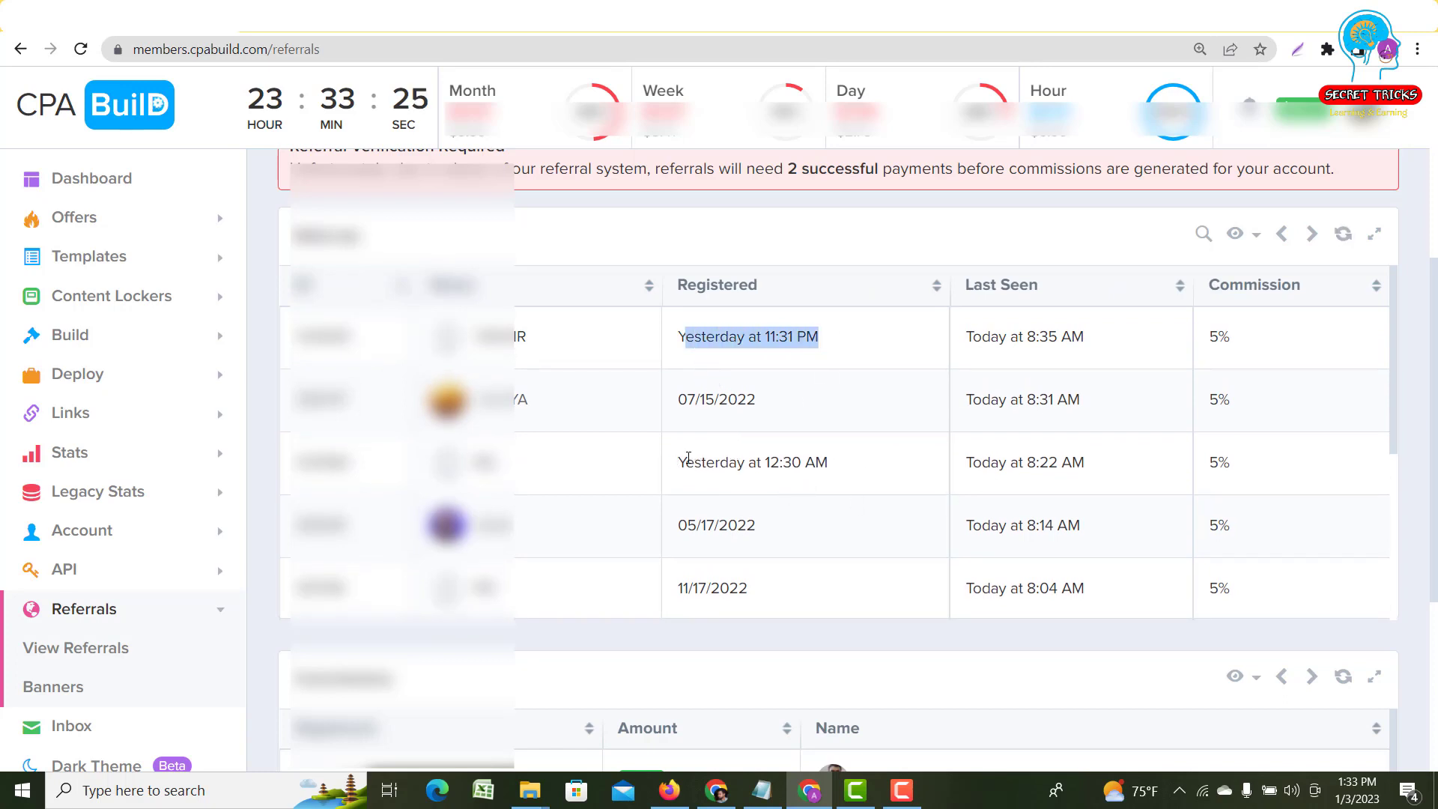
left_click_drag(685, 462, 878, 464)
left_click(878, 463)
scroll(873, 461, "down", 4)
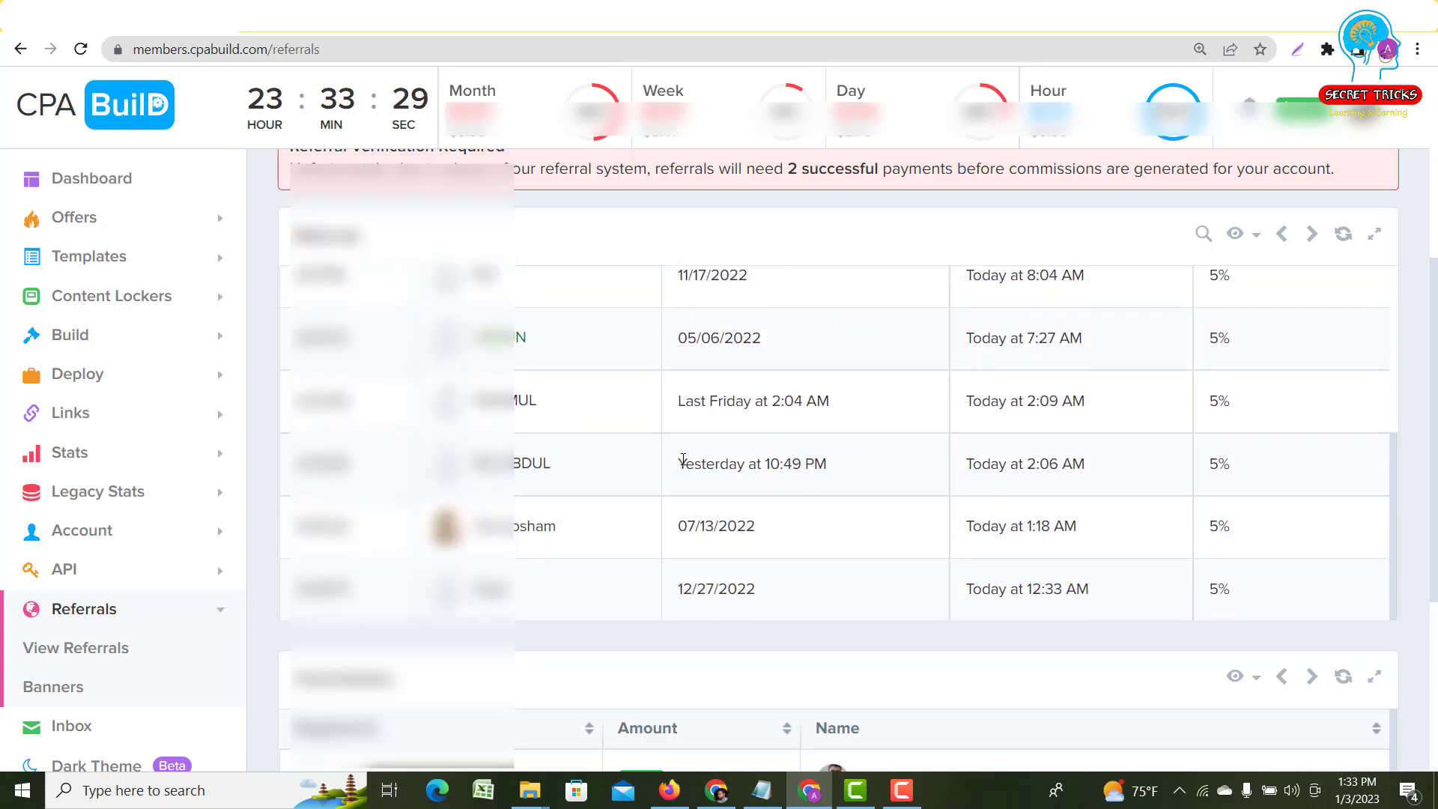
left_click_drag(683, 460, 860, 466)
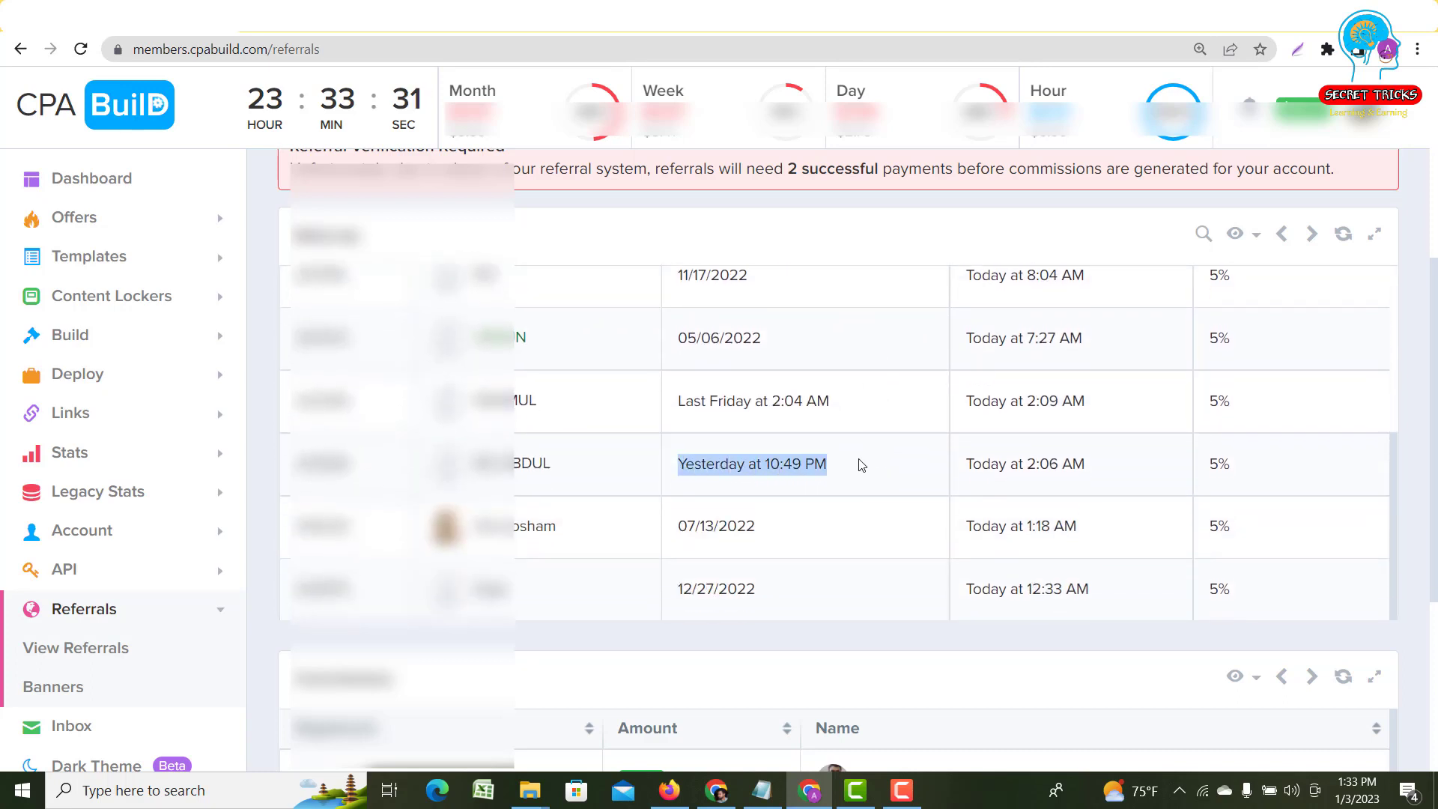
left_click(861, 465)
left_click(1311, 234)
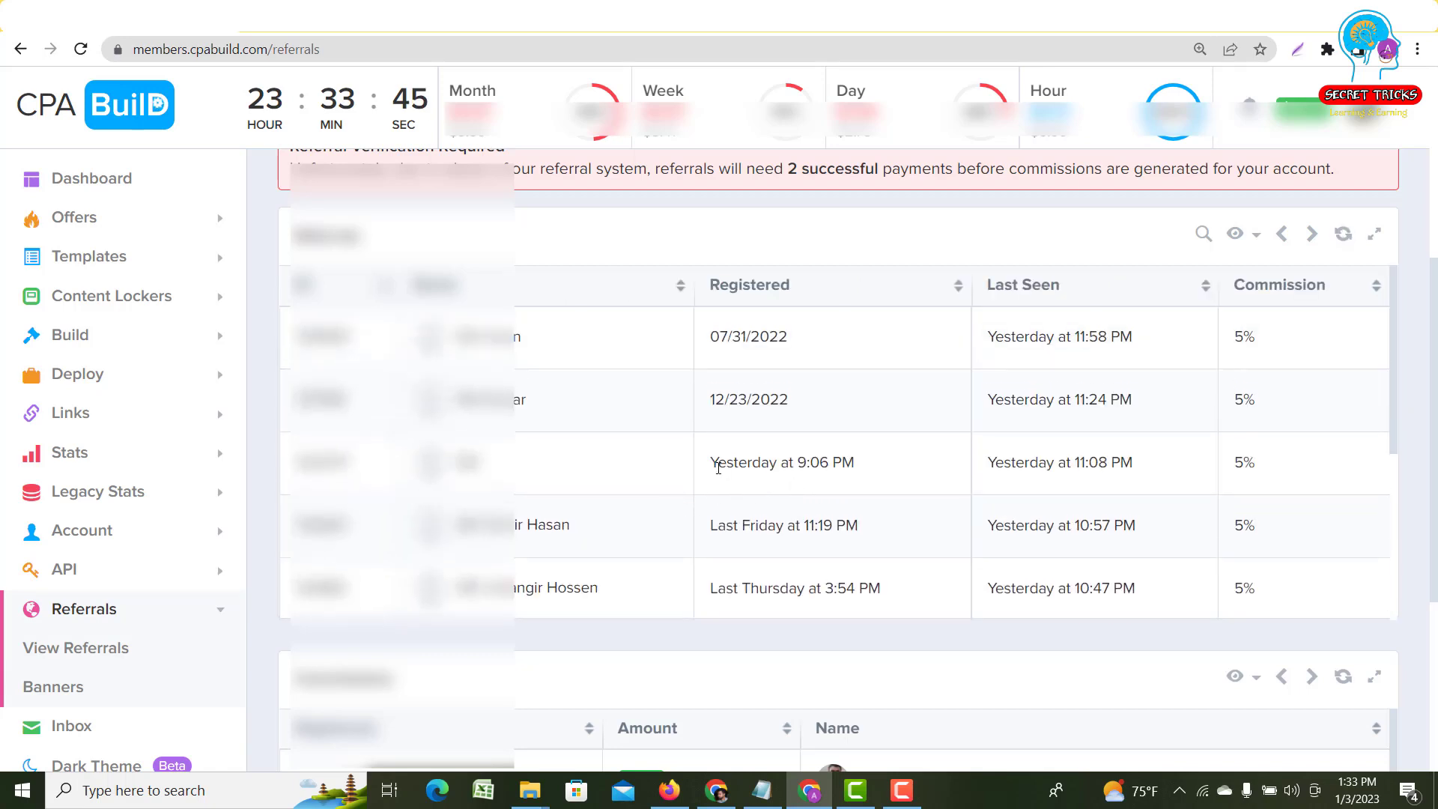
- Page further through the referrals and highlight the 'Yesterday at 12:30 AM' registration date
left_click_drag(719, 468, 844, 462)
left_click(799, 505)
scroll(796, 504, "down", 3)
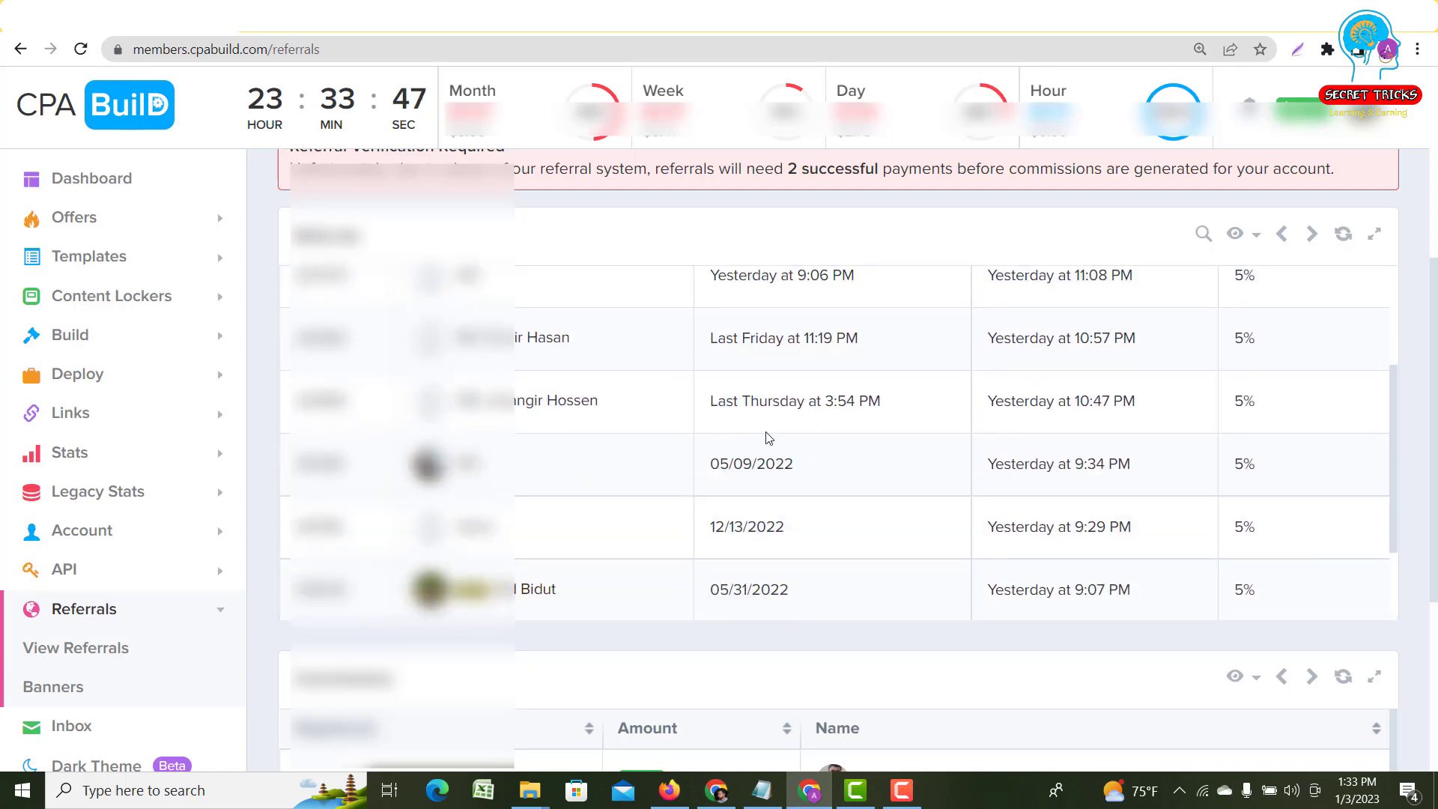
scroll(768, 438, "down", 3)
left_click(1310, 238)
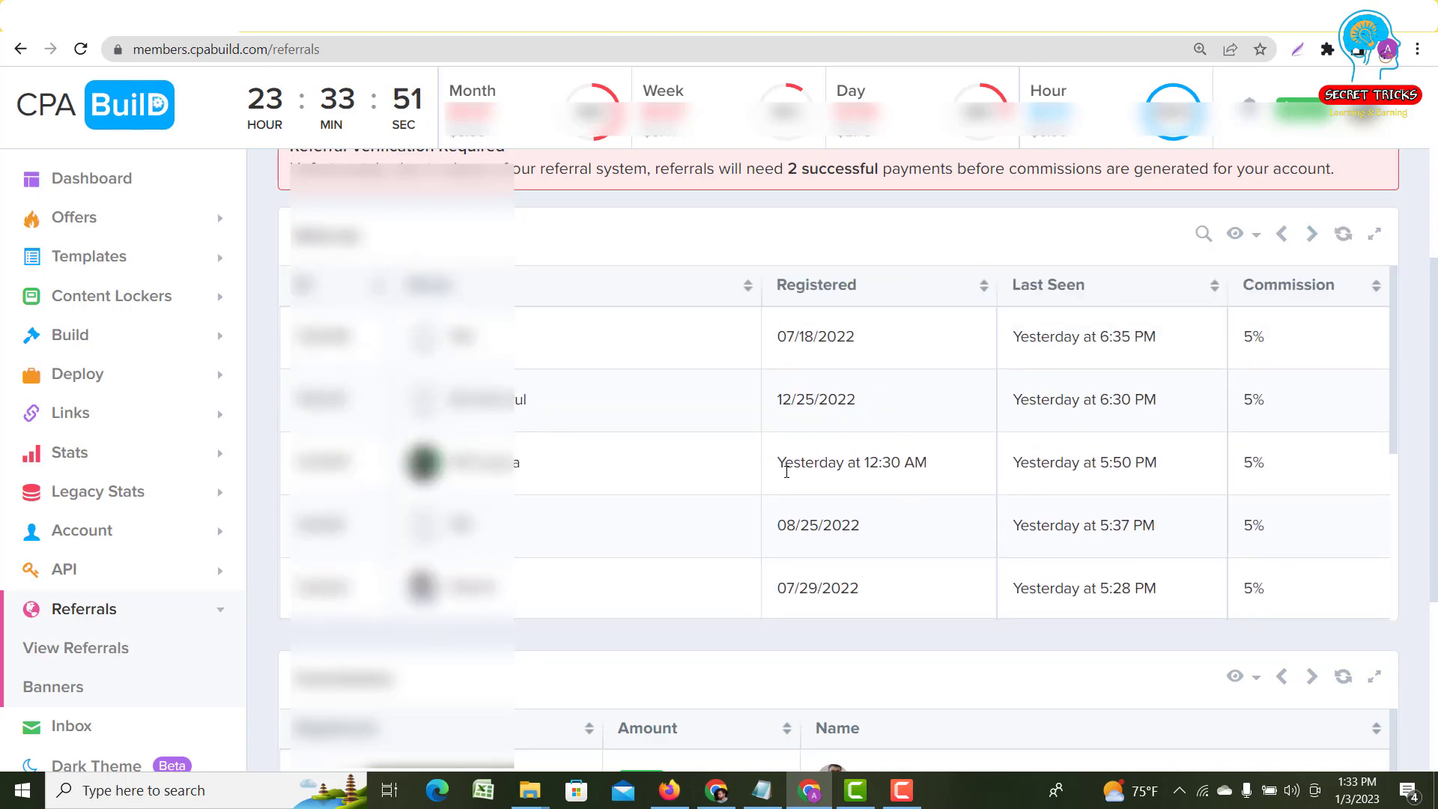
left_click_drag(776, 462, 940, 462)
left_click(934, 490)
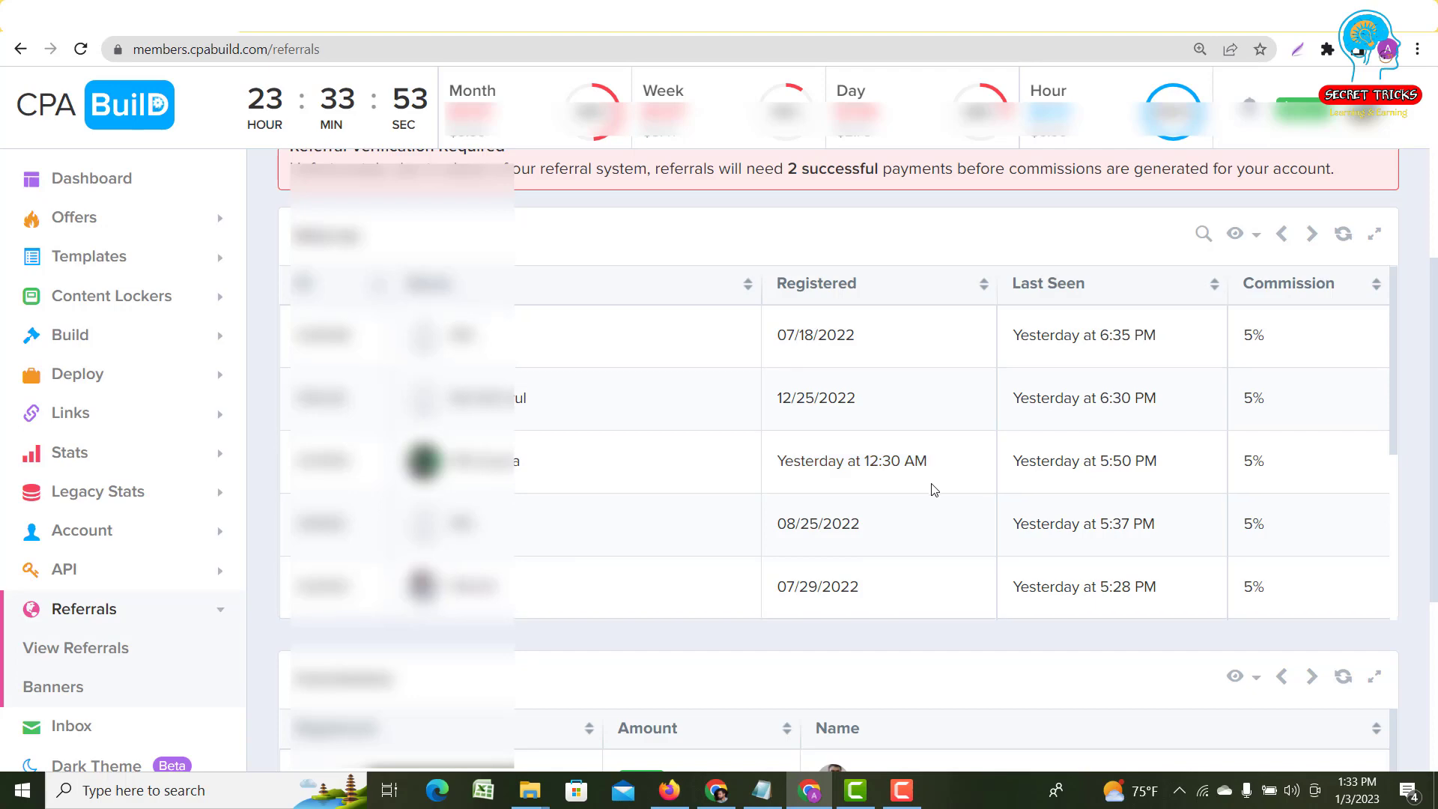
scroll(921, 487, "down", 5)
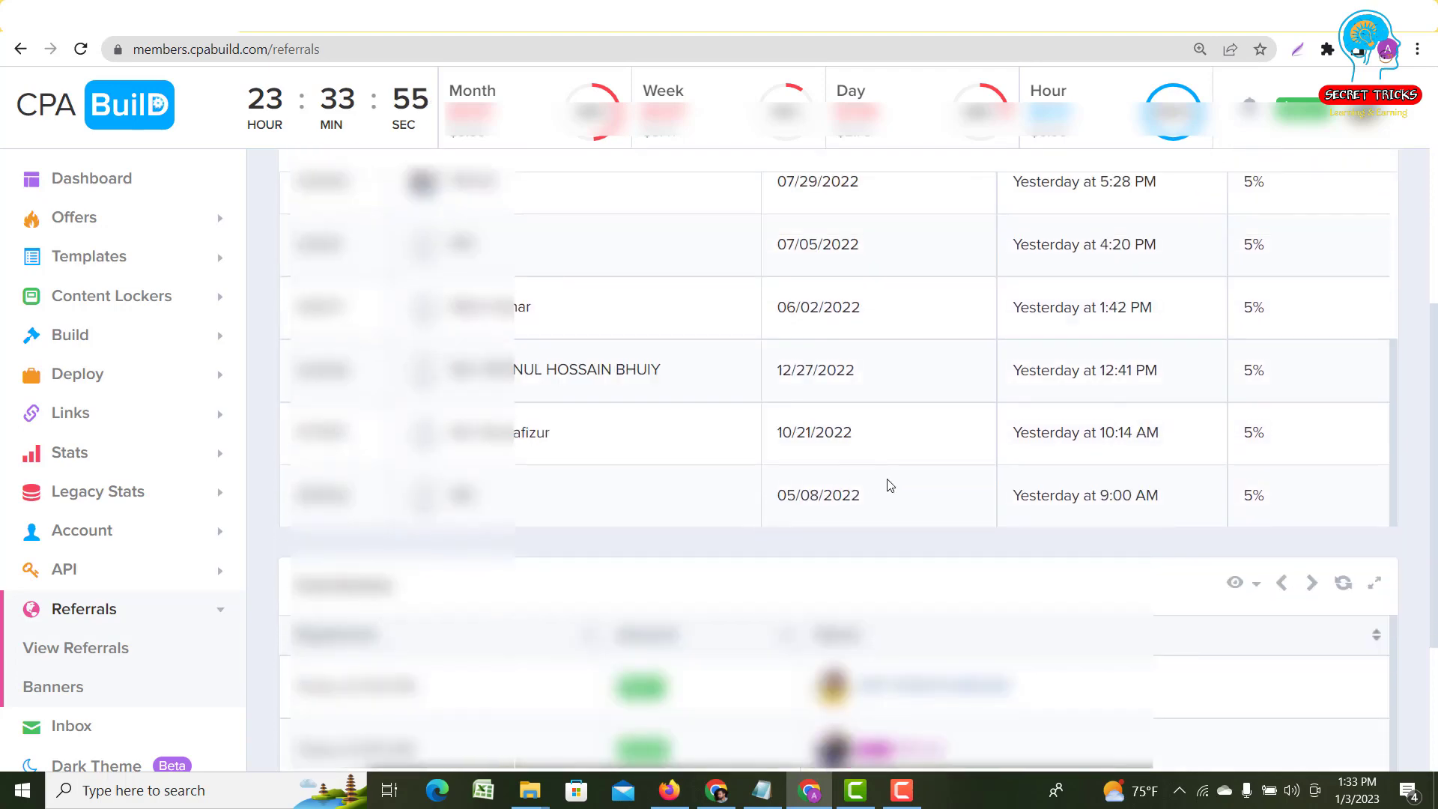
scroll(890, 487, "up", 1)
scroll(891, 539, "up", 1)
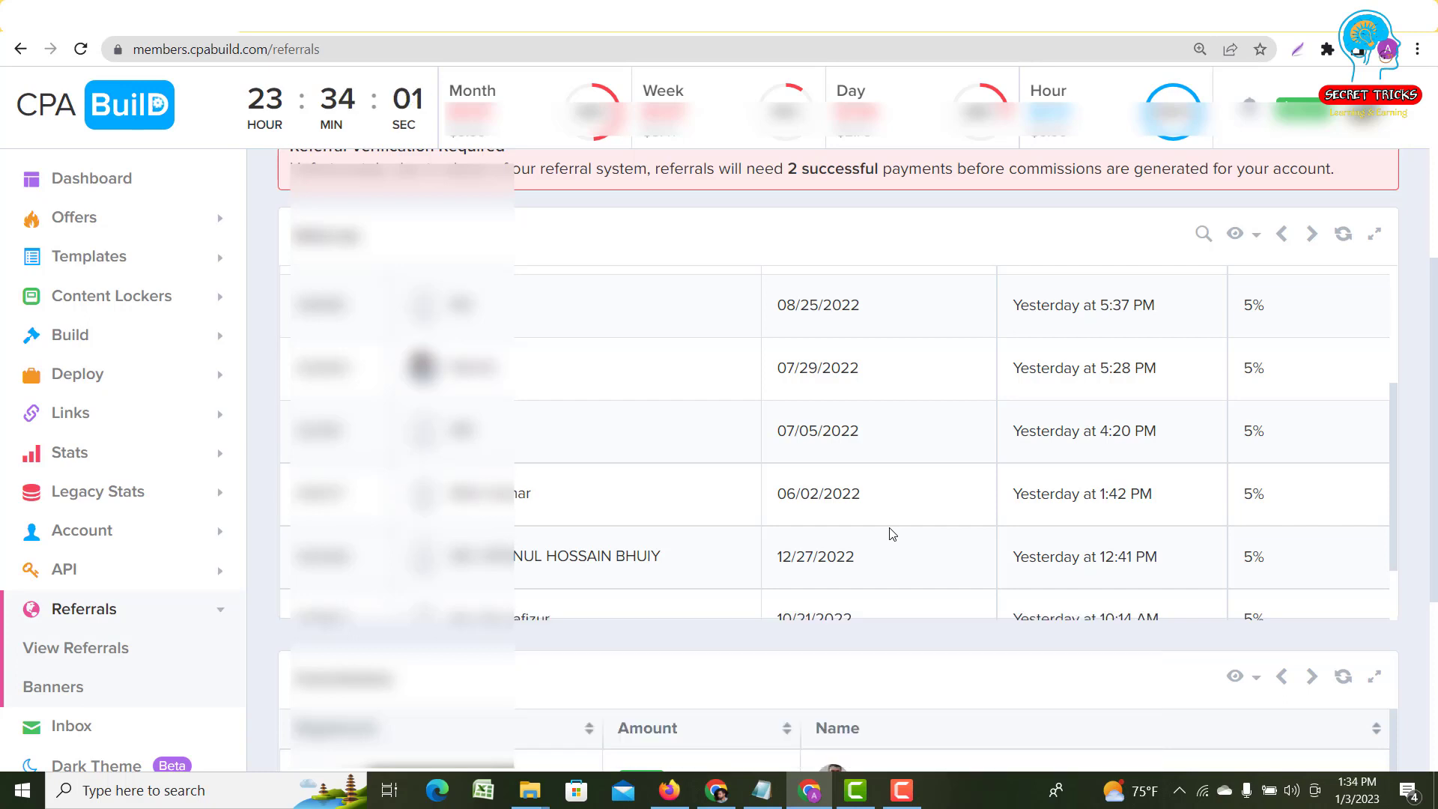
left_click(768, 789)
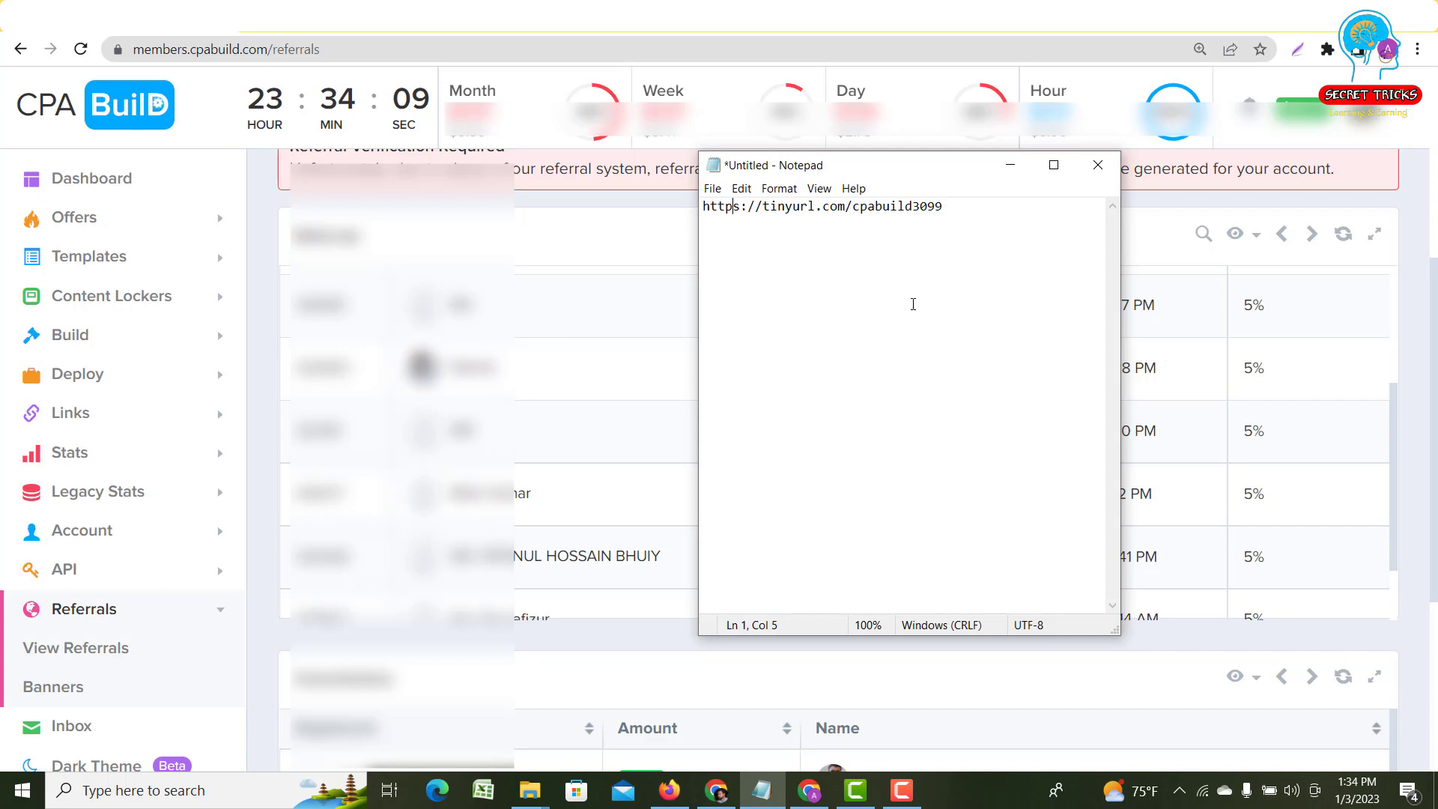
left_click_drag(944, 209, 701, 209)
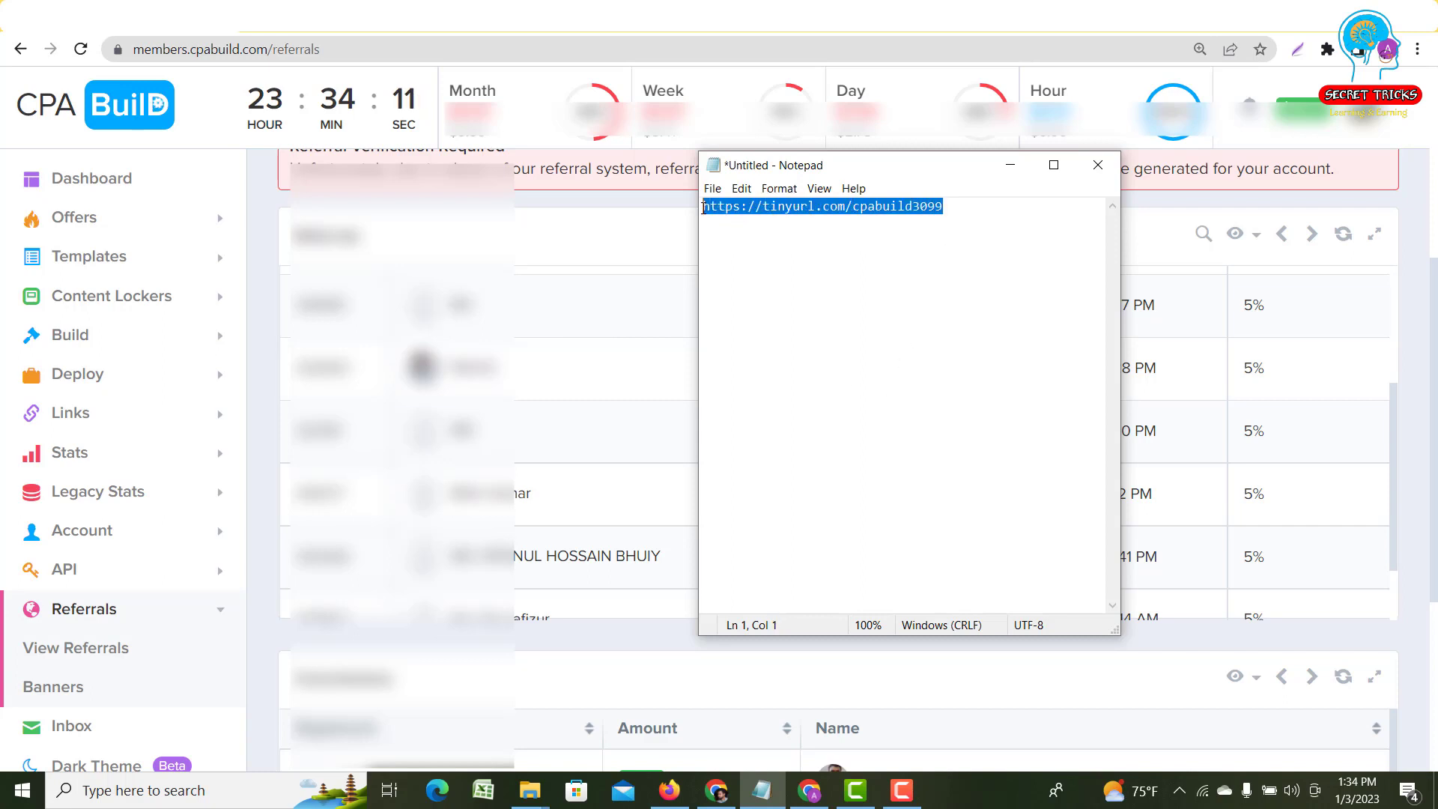
left_click(774, 260)
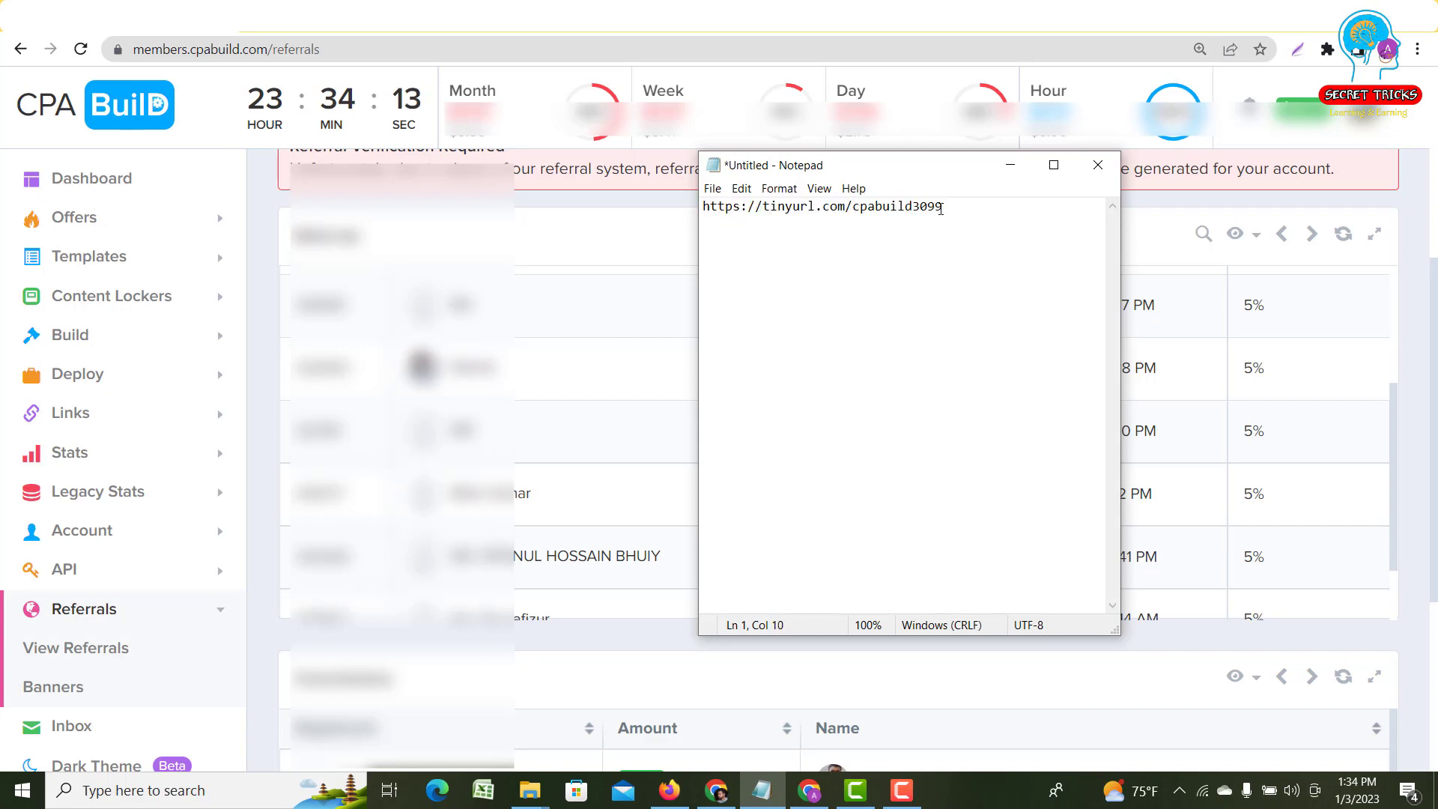
left_click_drag(941, 209, 704, 209)
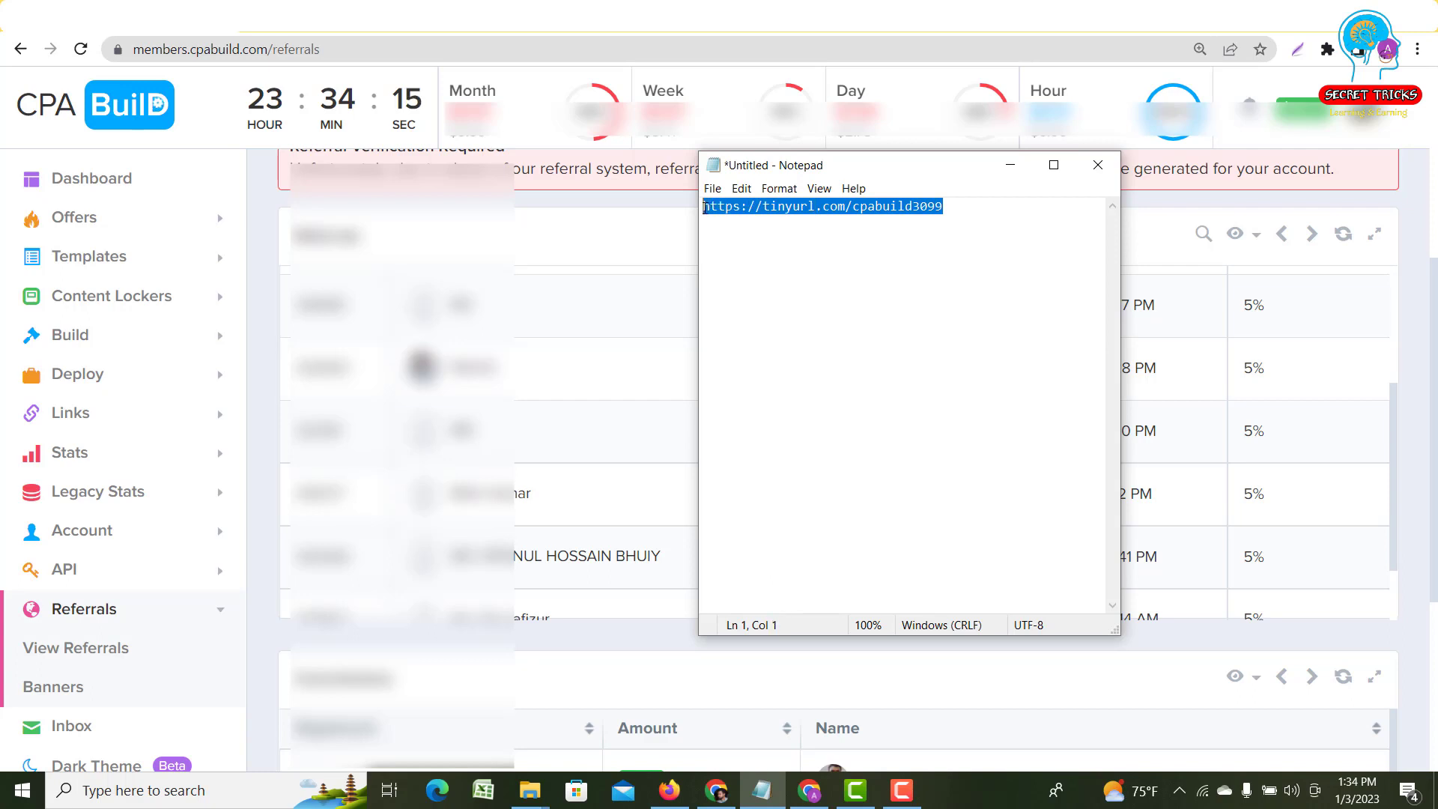
left_click(712, 243)
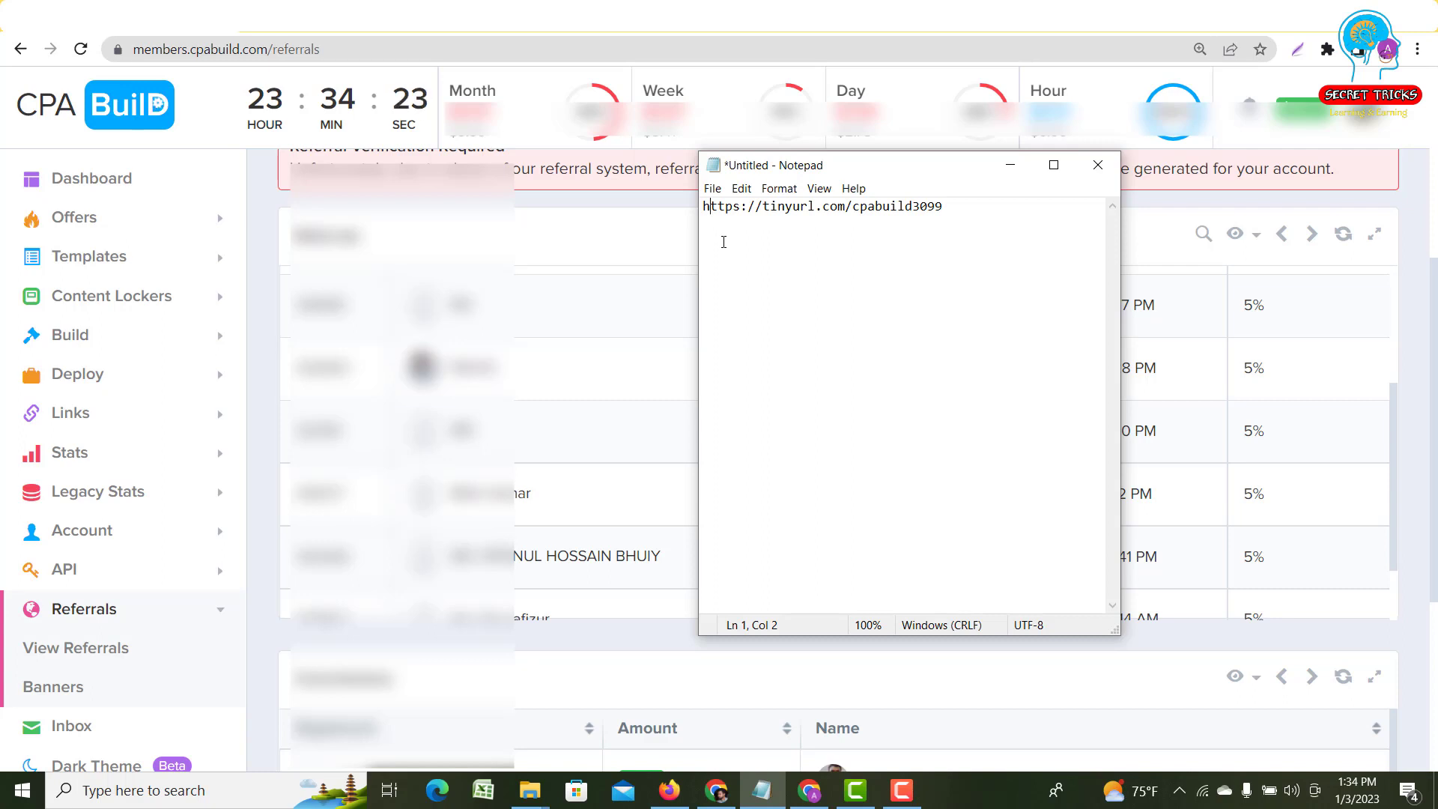
left_click_drag(945, 207, 759, 207)
left_click(784, 206)
left_click_drag(964, 208, 705, 207)
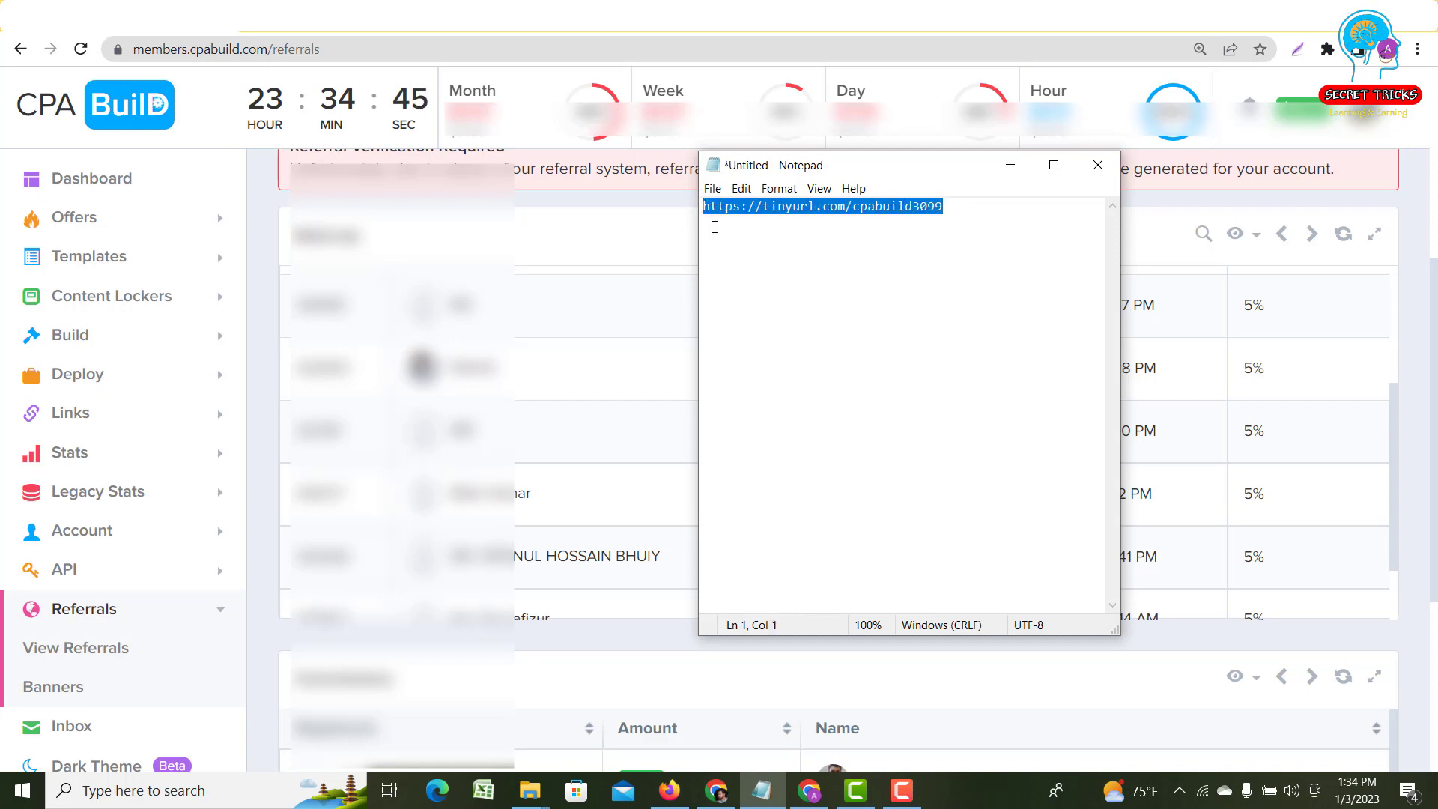
left_click(712, 222)
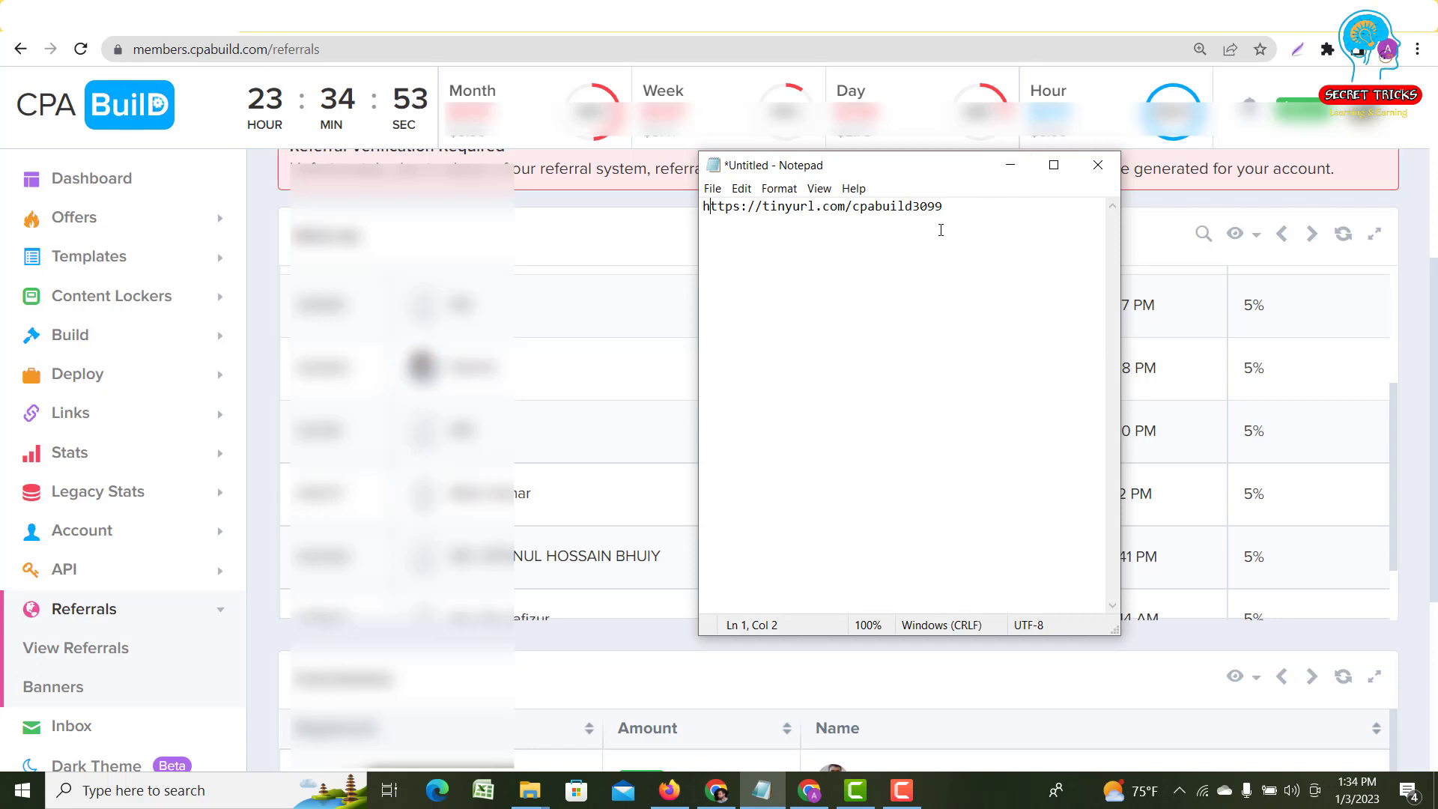
left_click_drag(944, 210, 709, 208)
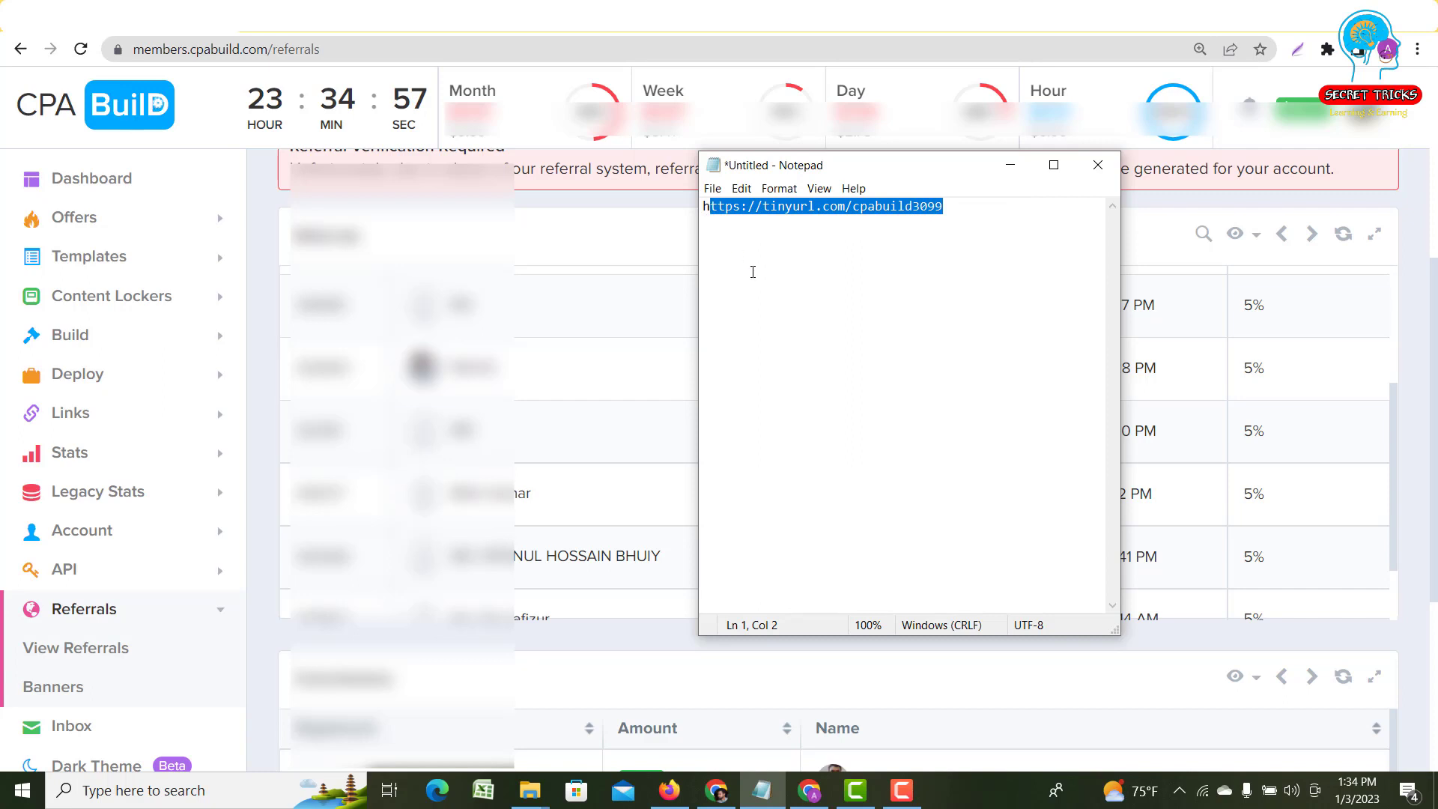
left_click(752, 272)
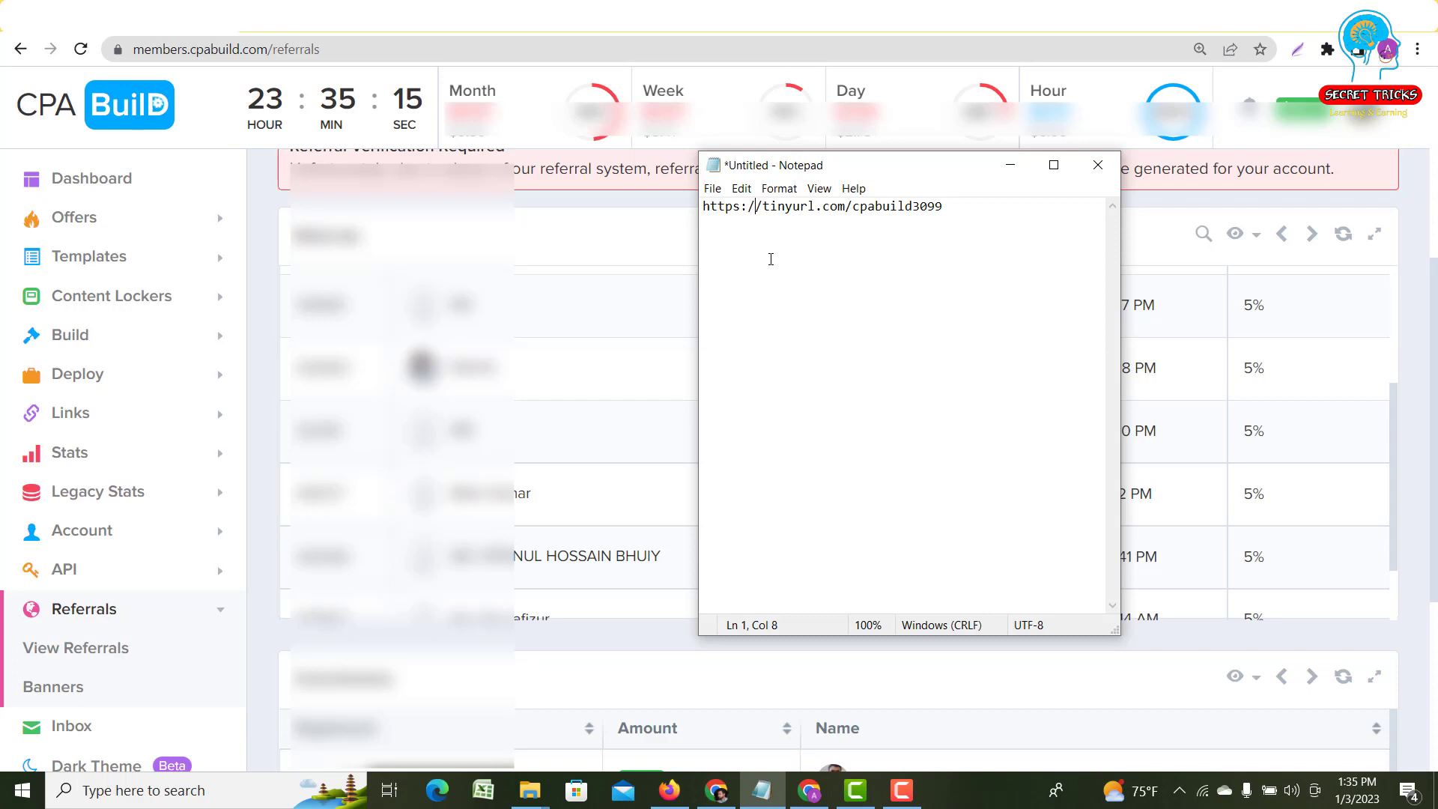
left_click(1007, 167)
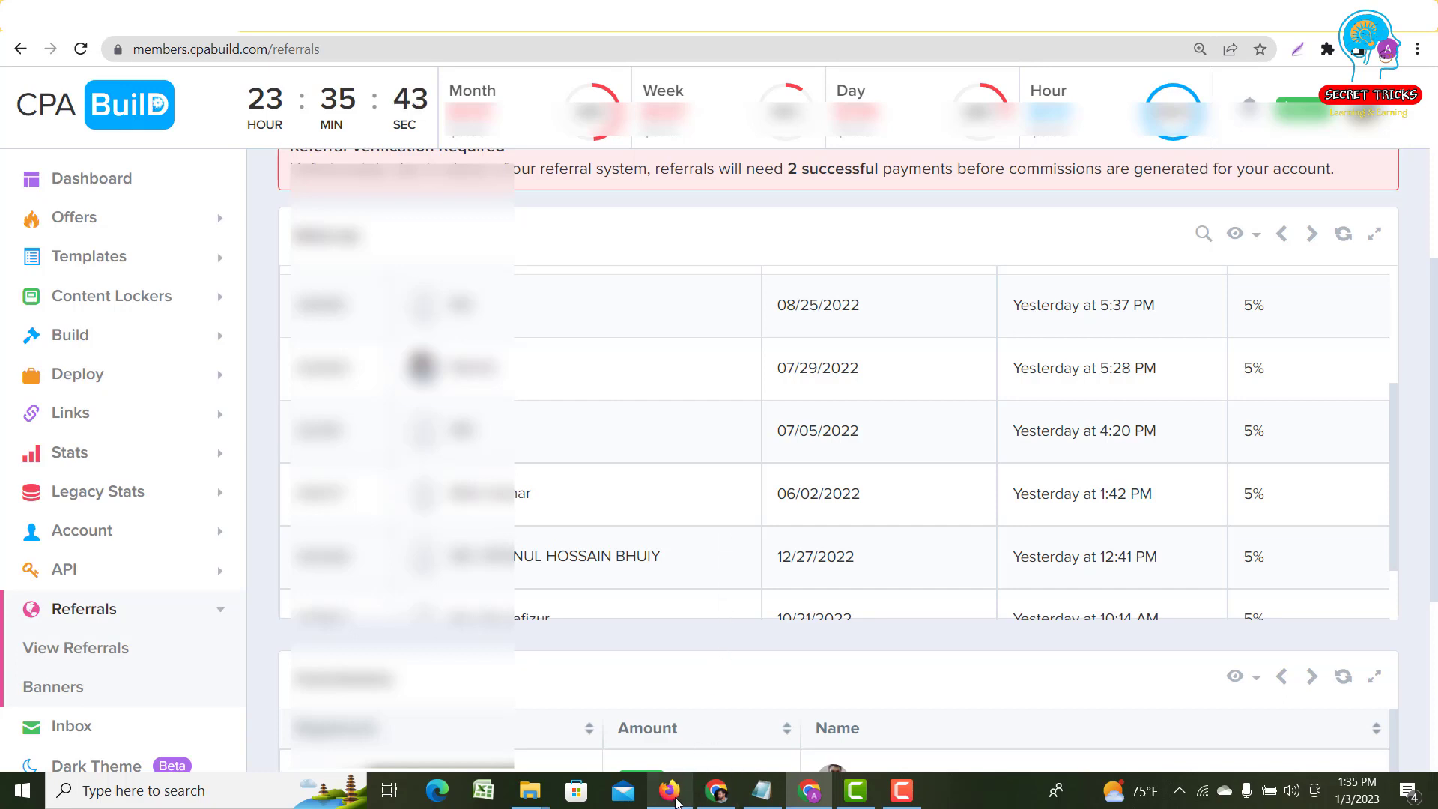
- Return to the CPA Build referrals table of accounts registered 06/2022–12/2022 at 5% commission
mouse_move(676, 801)
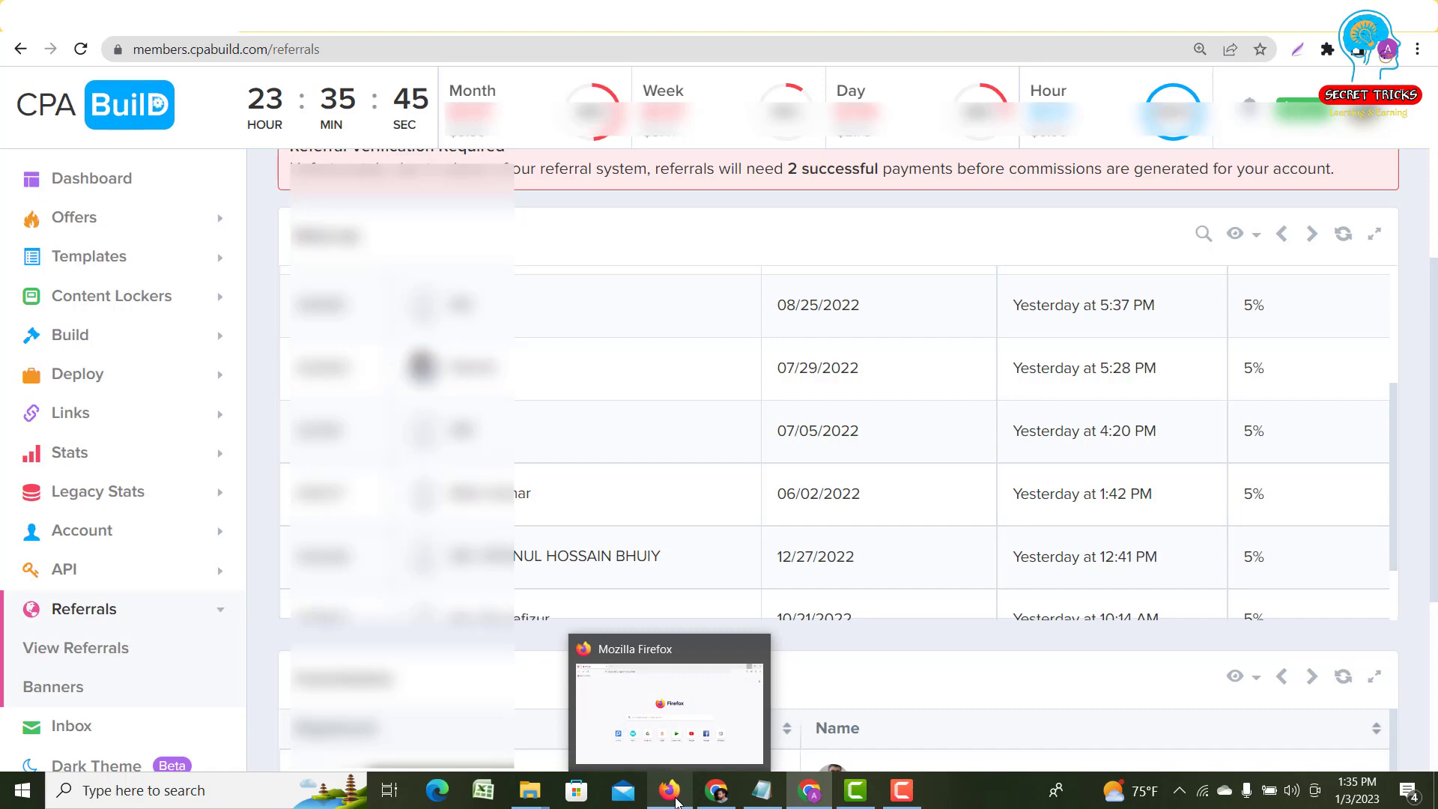
- Switch to the Firefox window showing its New Tab start page
left_click(676, 801)
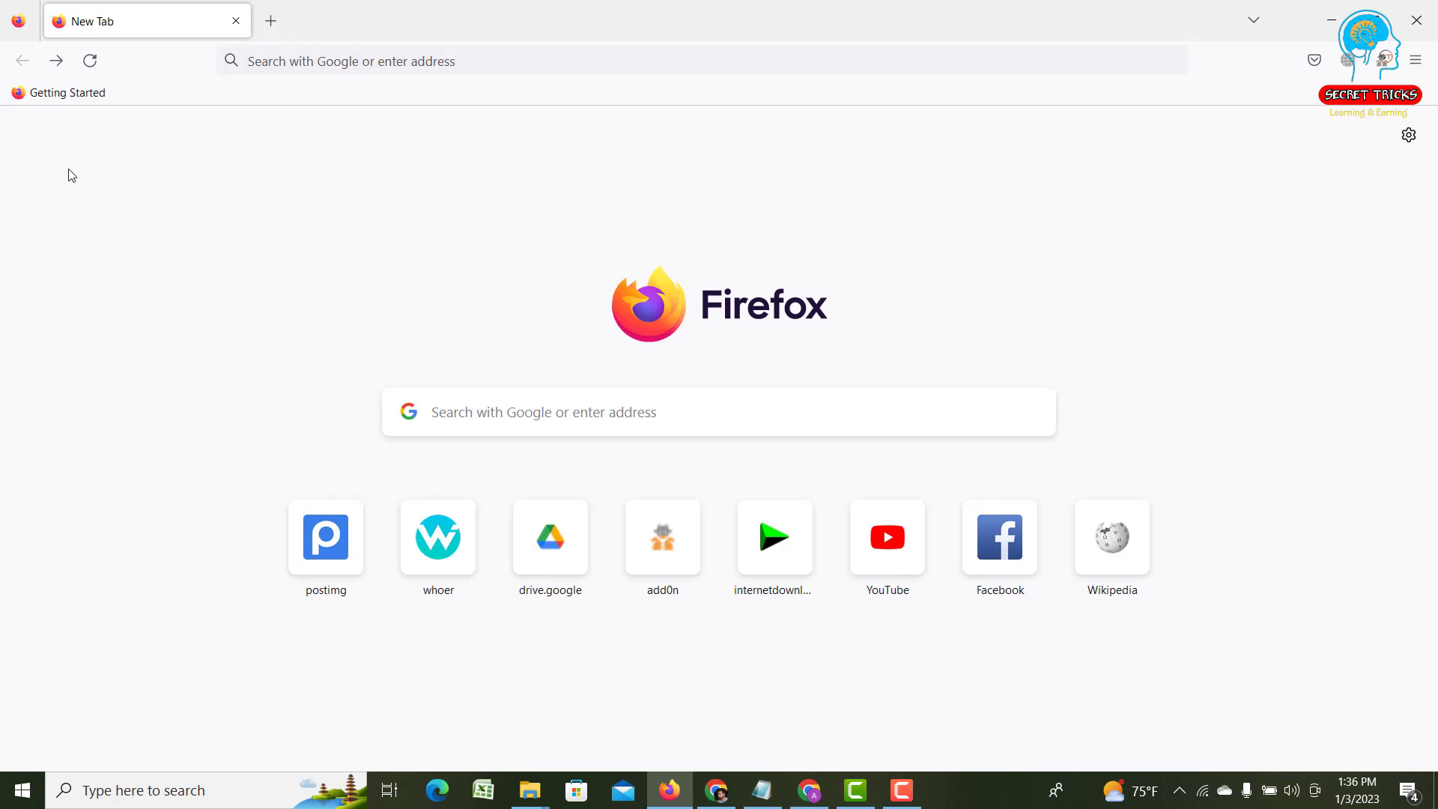
left_click(763, 791)
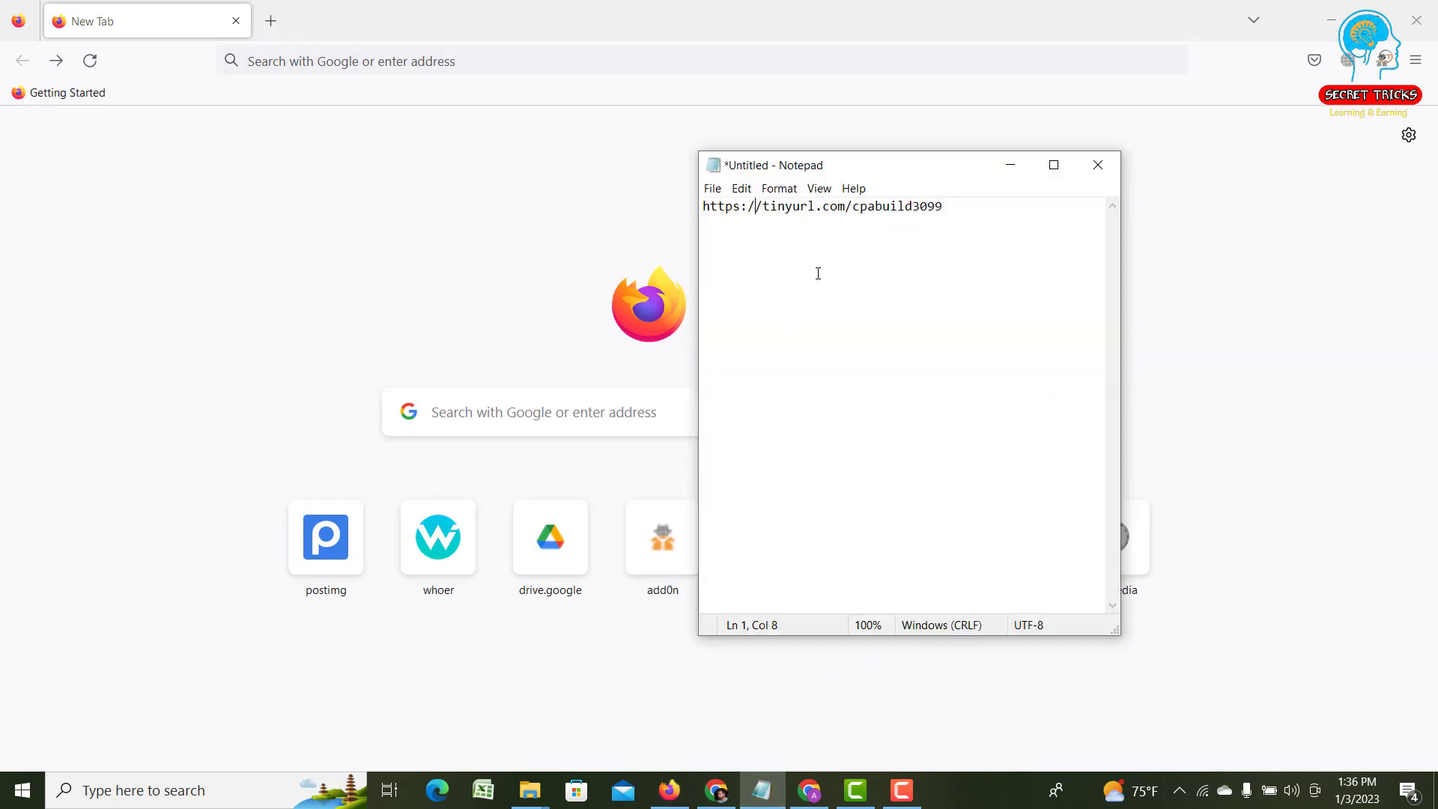
left_click_drag(945, 209, 702, 215)
right_click(711, 209)
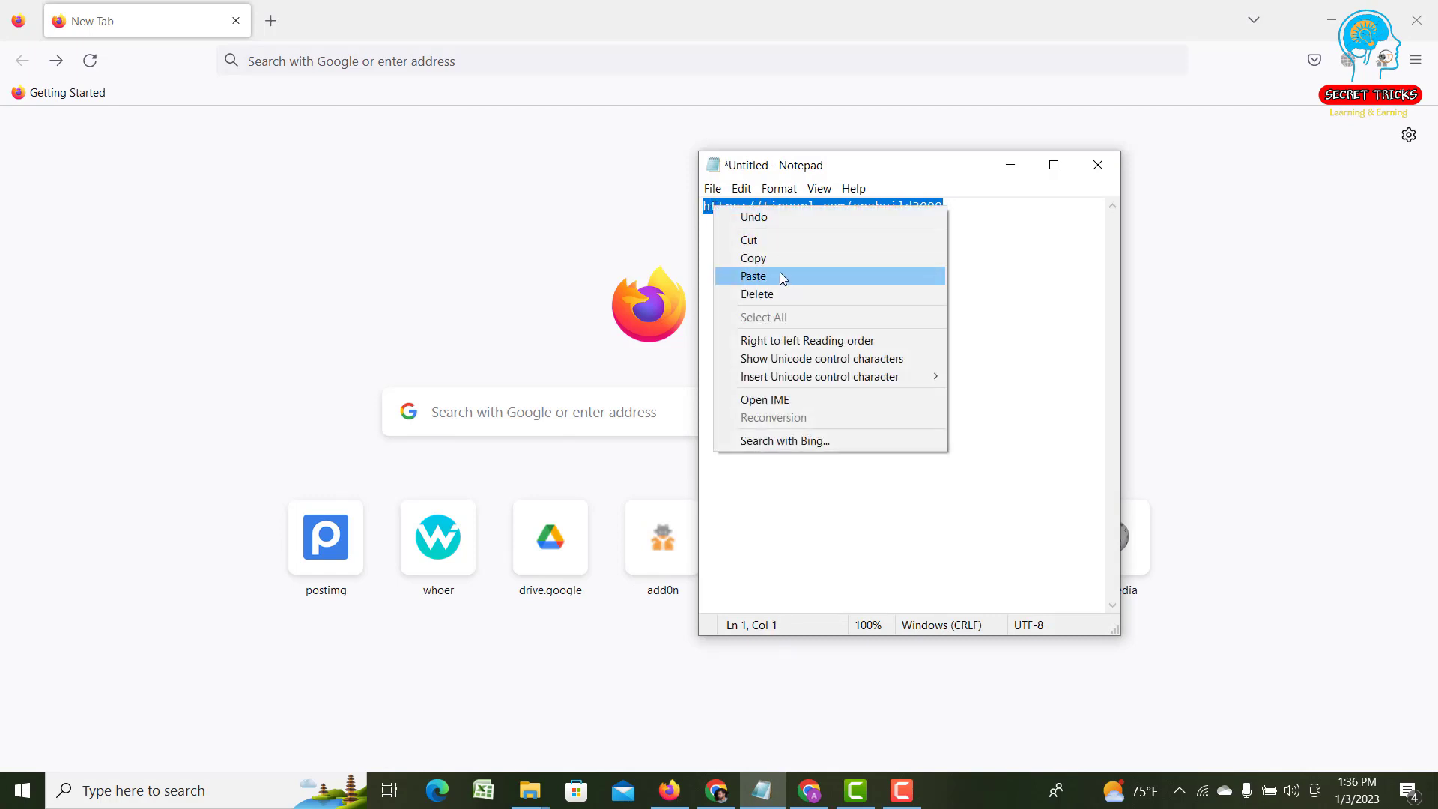
left_click(773, 259)
left_click(1010, 164)
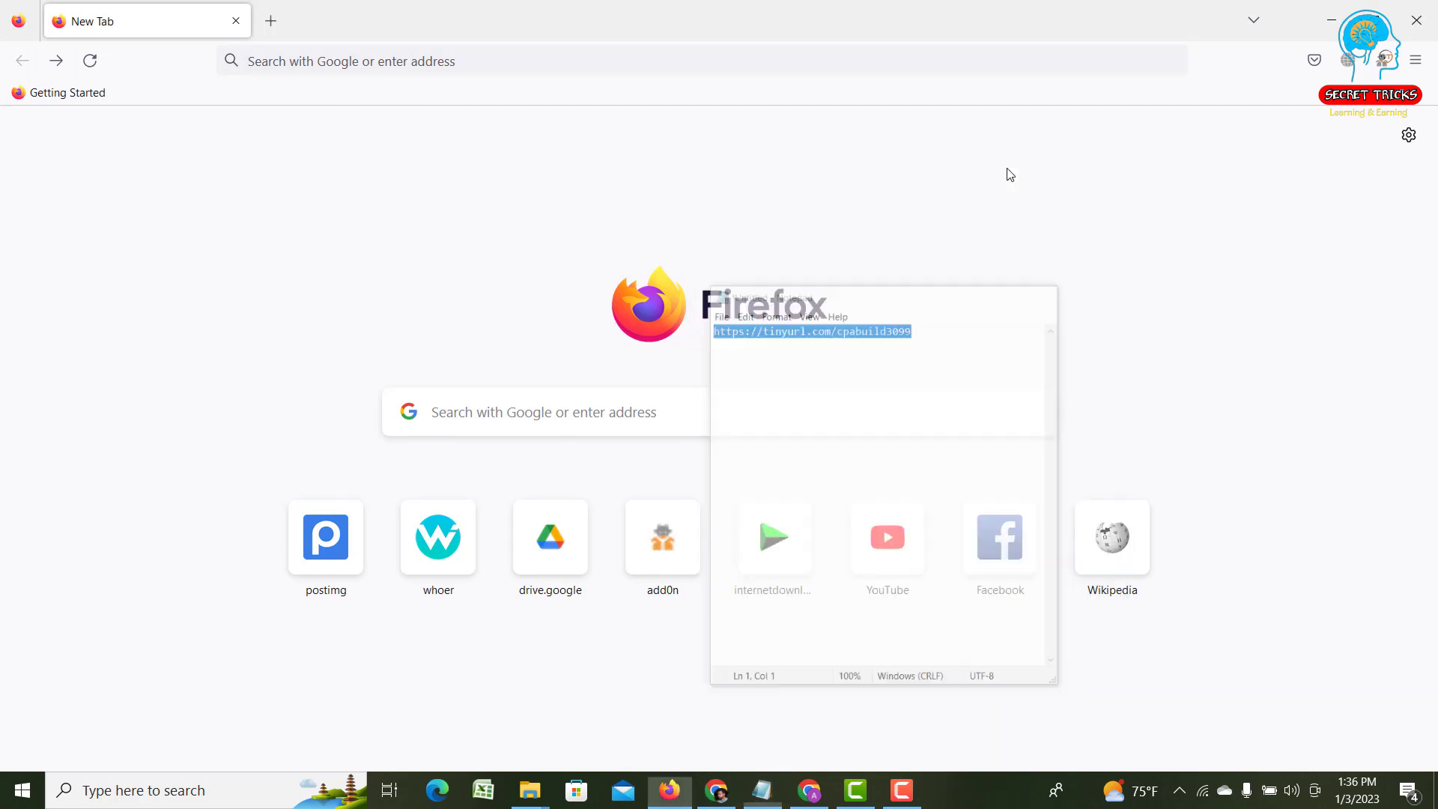
- Paste the tinyurl link into Firefox's address bar and load it
left_click(350, 61)
right_click(353, 62)
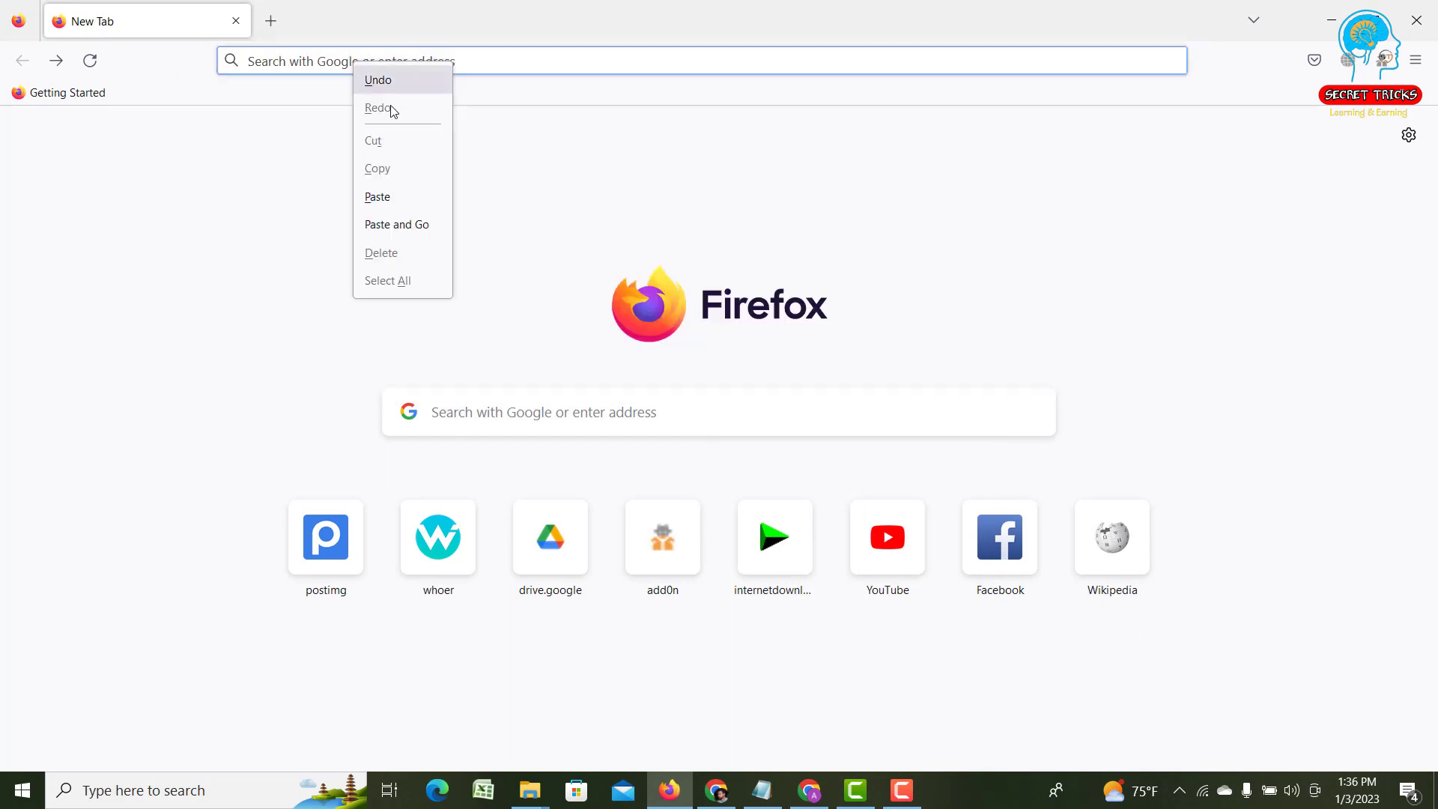
left_click(389, 189)
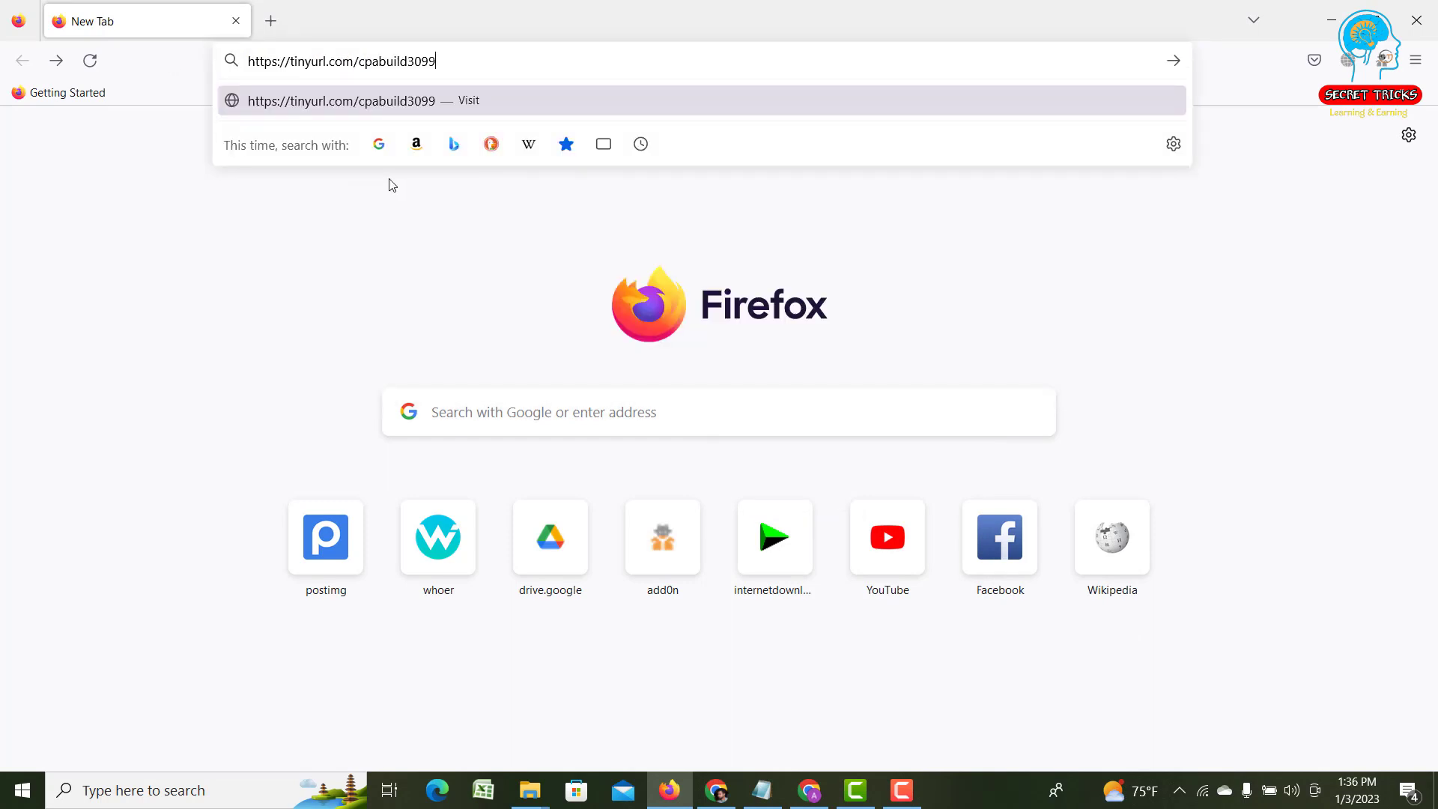
key("Return")
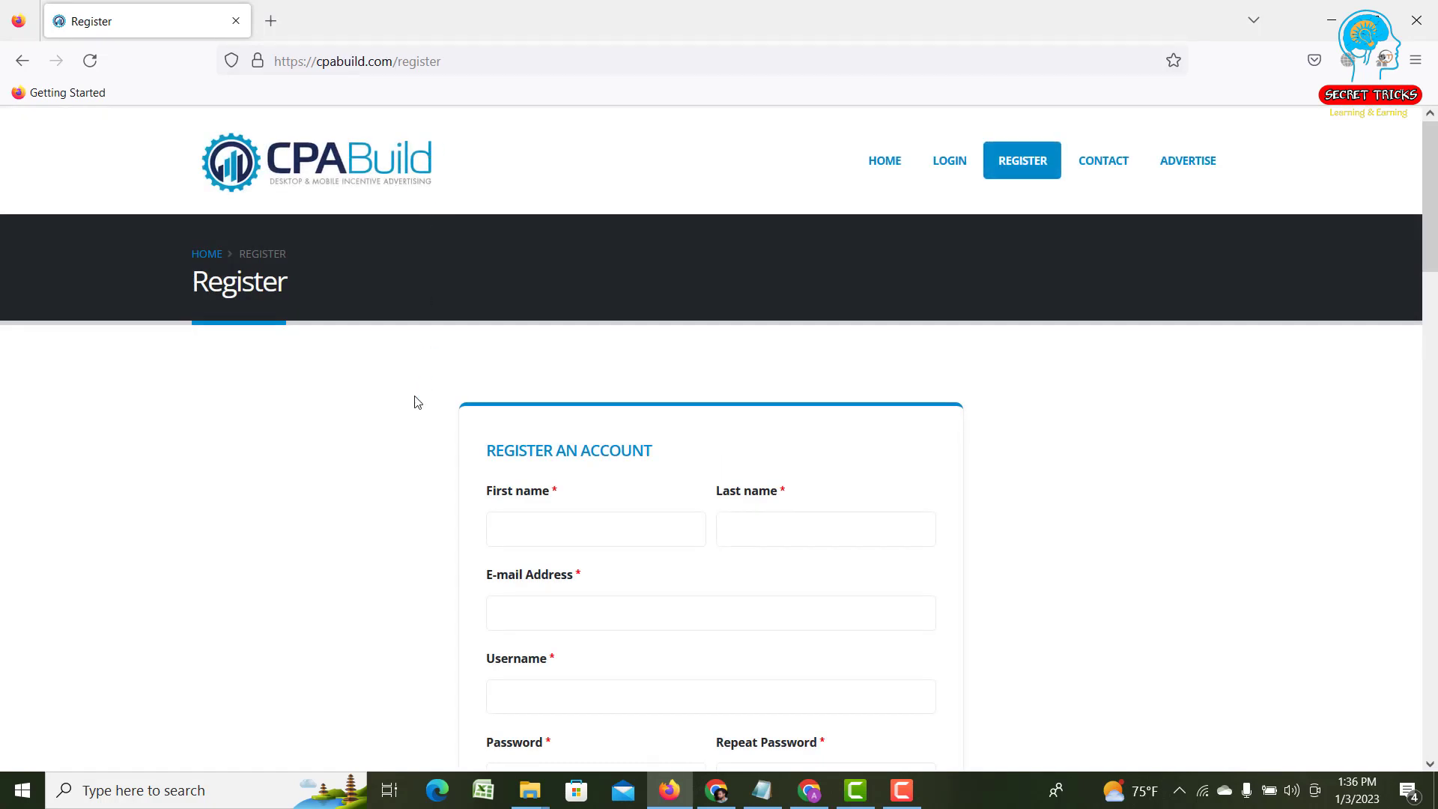
scroll(415, 401, "down", 5)
scroll(414, 401, "down", 10)
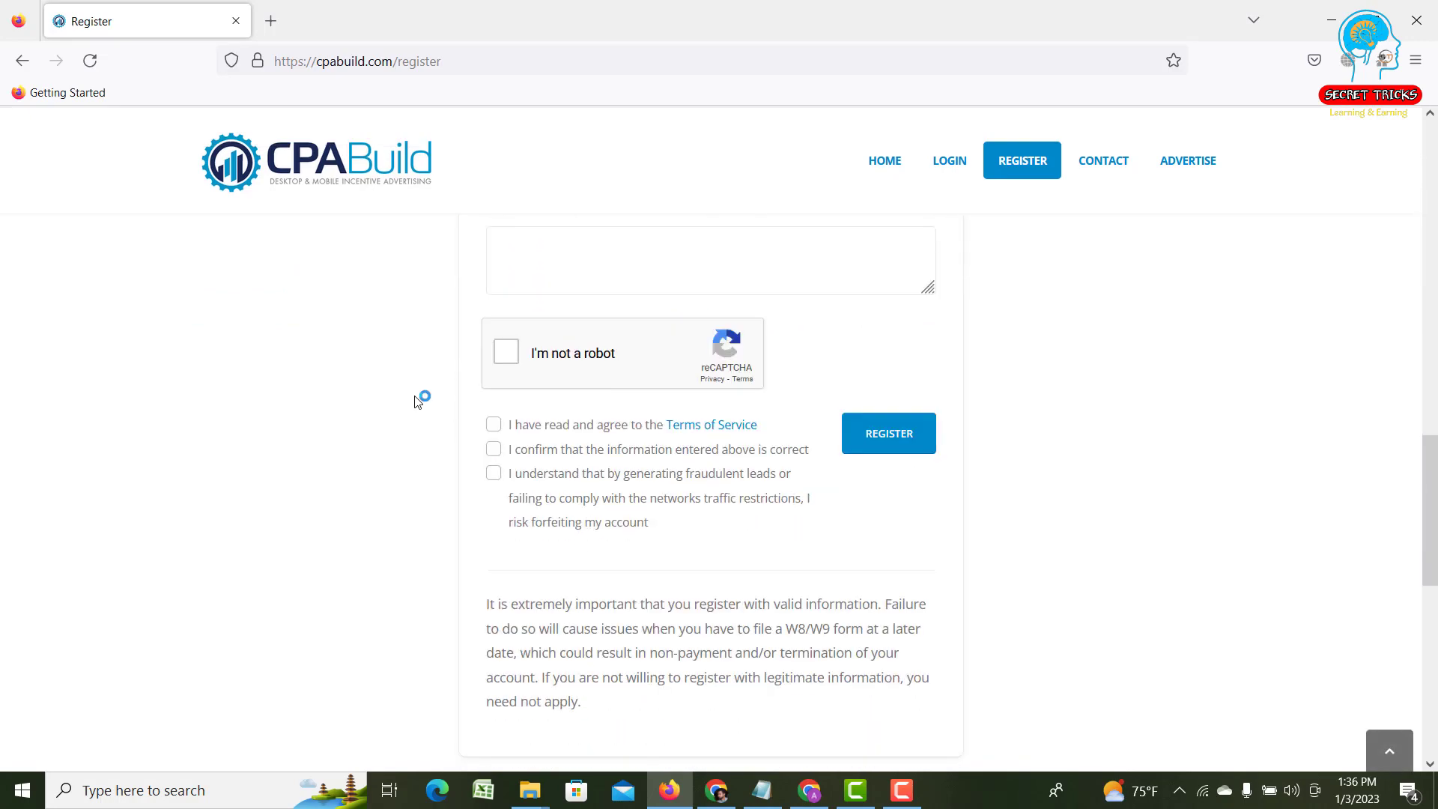
scroll(417, 399, "up", 10)
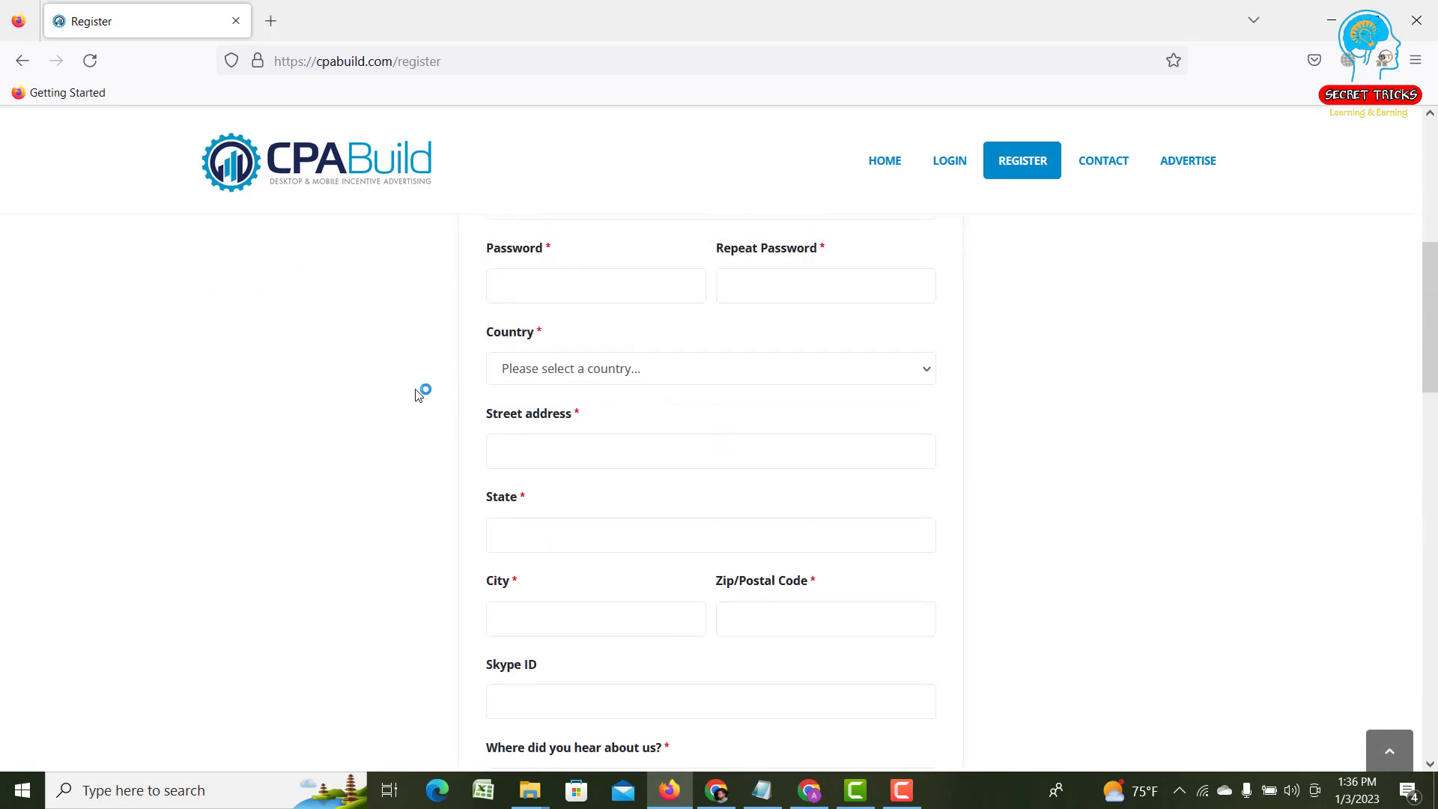
scroll(418, 396, "up", 1)
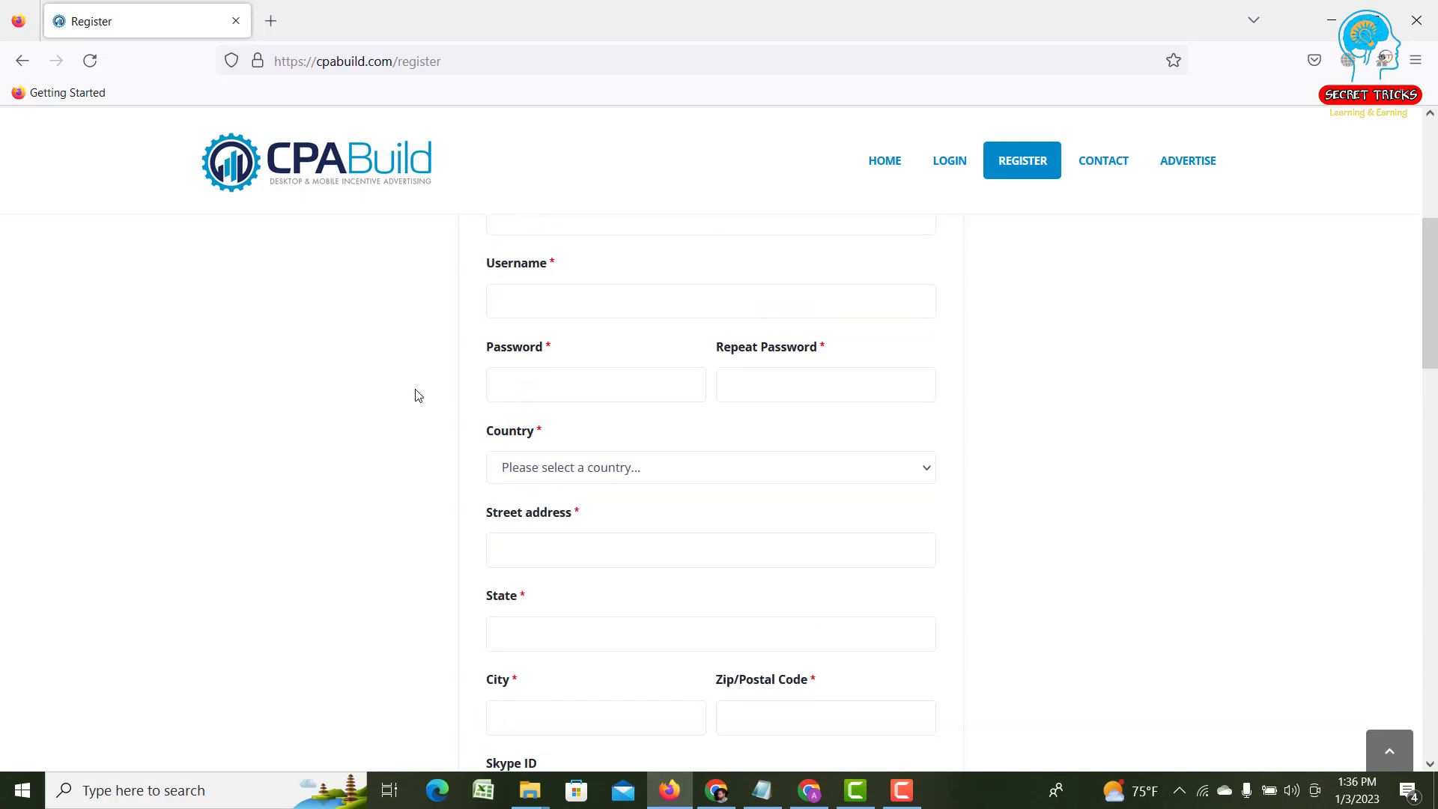
scroll(418, 395, "up", 2)
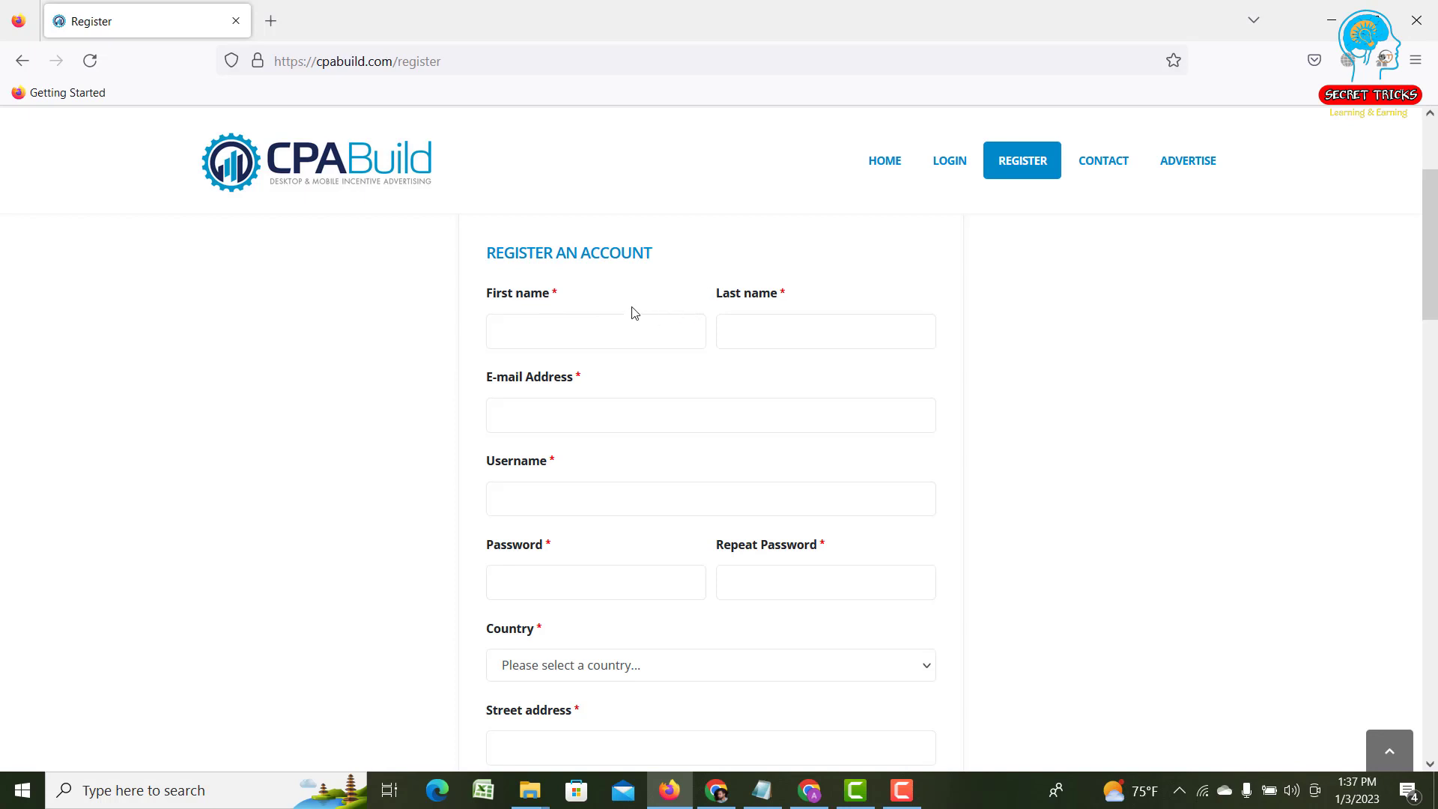
scroll(633, 311, "down", 2)
scroll(629, 302, "up", 2)
left_click_drag(556, 296, 551, 294)
scroll(643, 379, "down", 3)
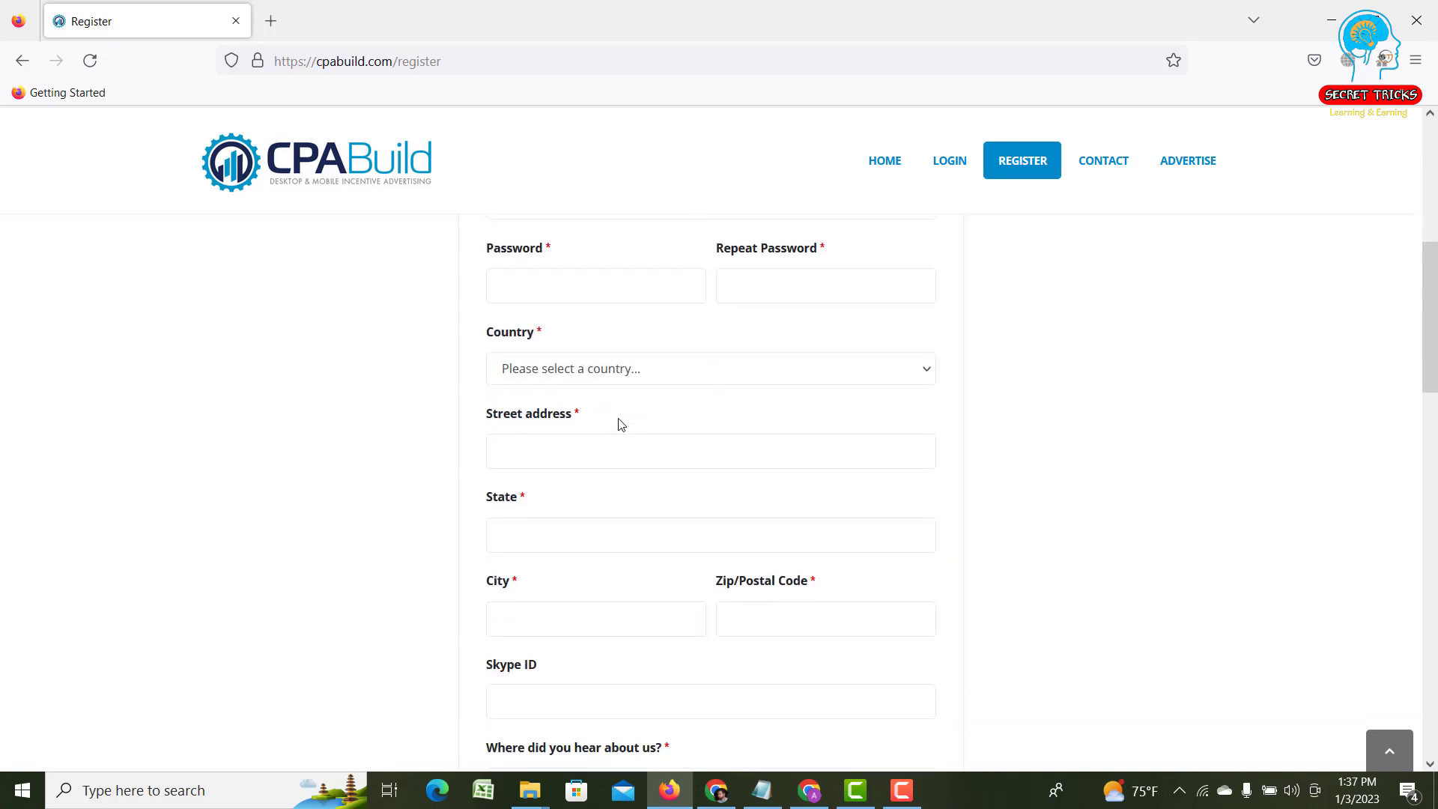
scroll(621, 420, "down", 2)
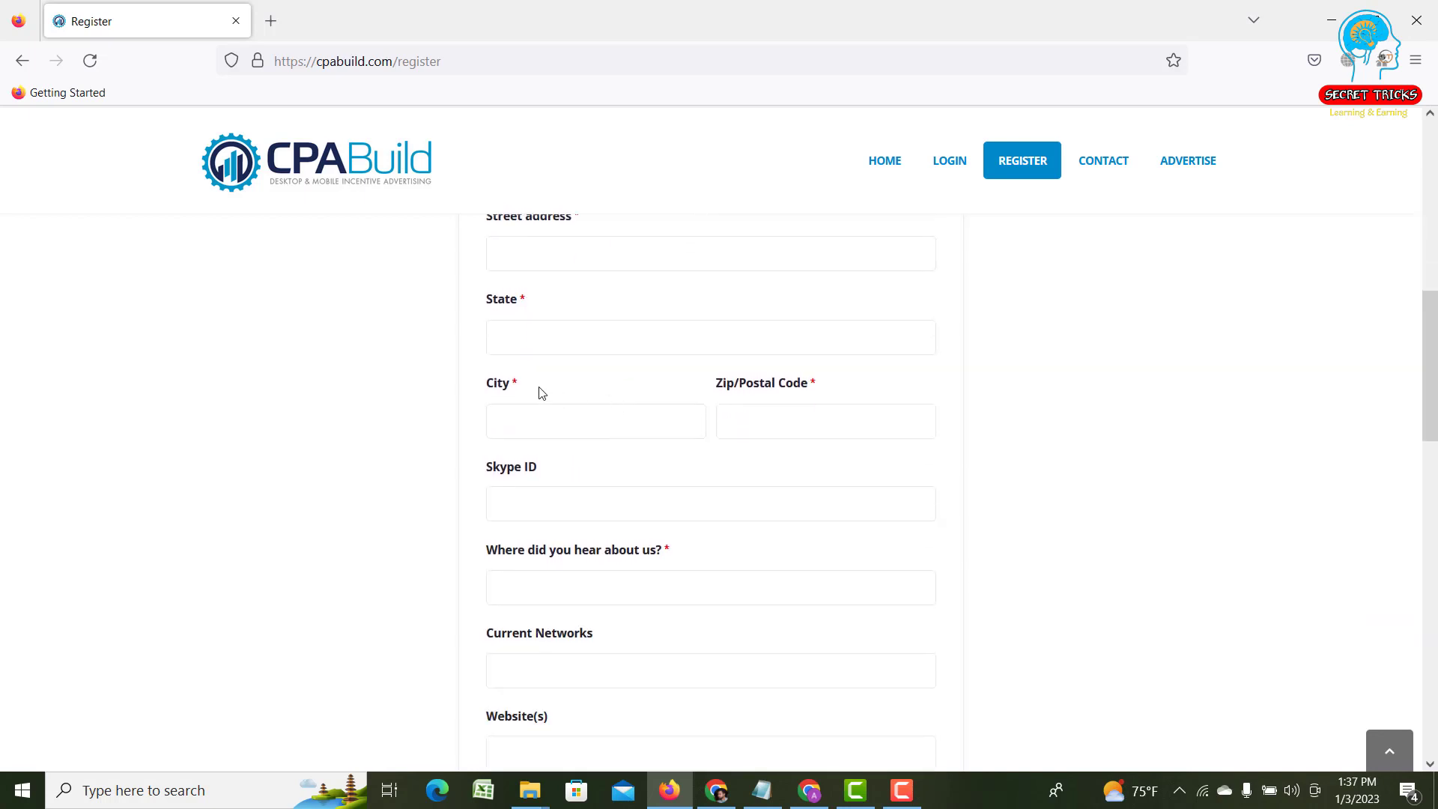
double_click(496, 383)
left_click(483, 361)
scroll(485, 360, "down", 5)
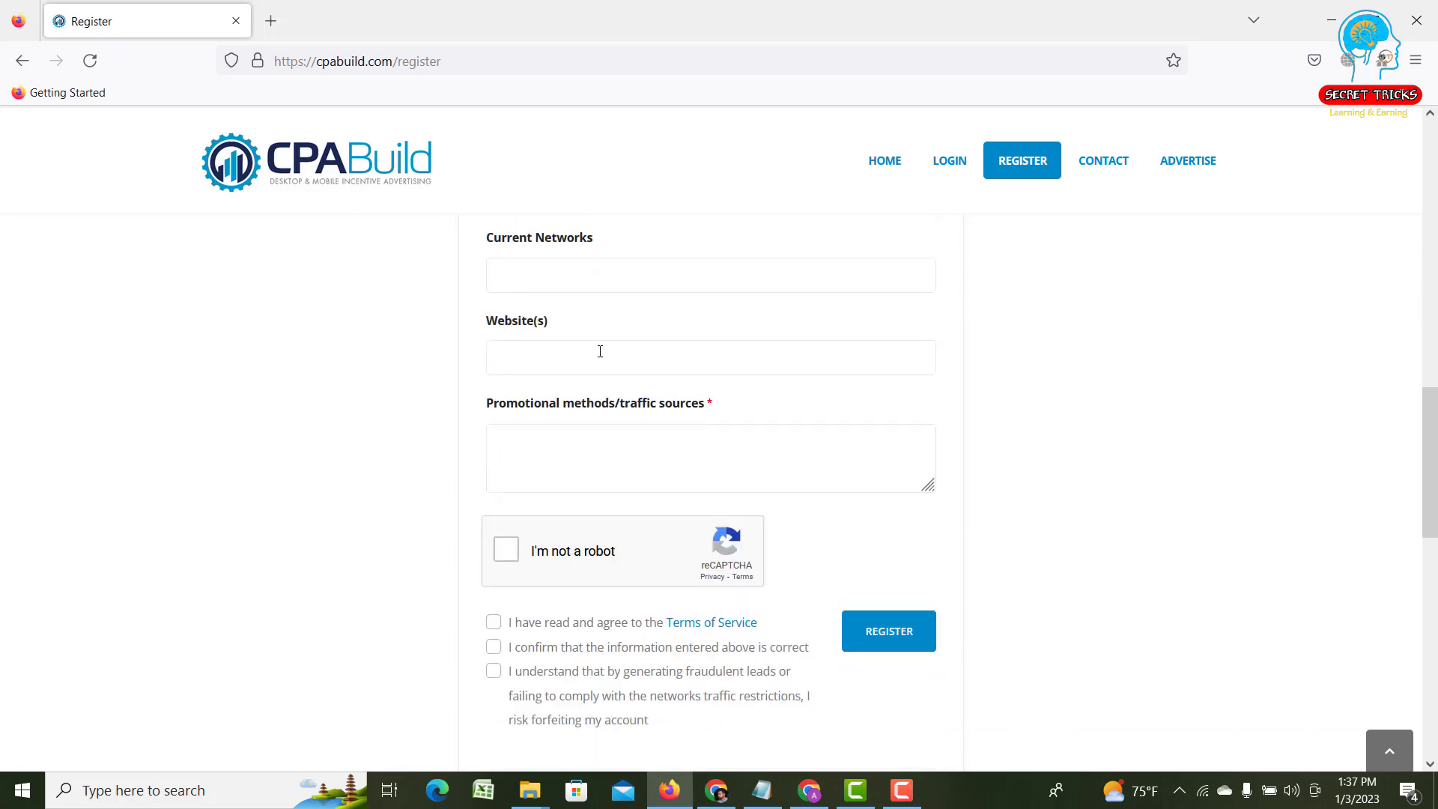
scroll(591, 355, "up", 3)
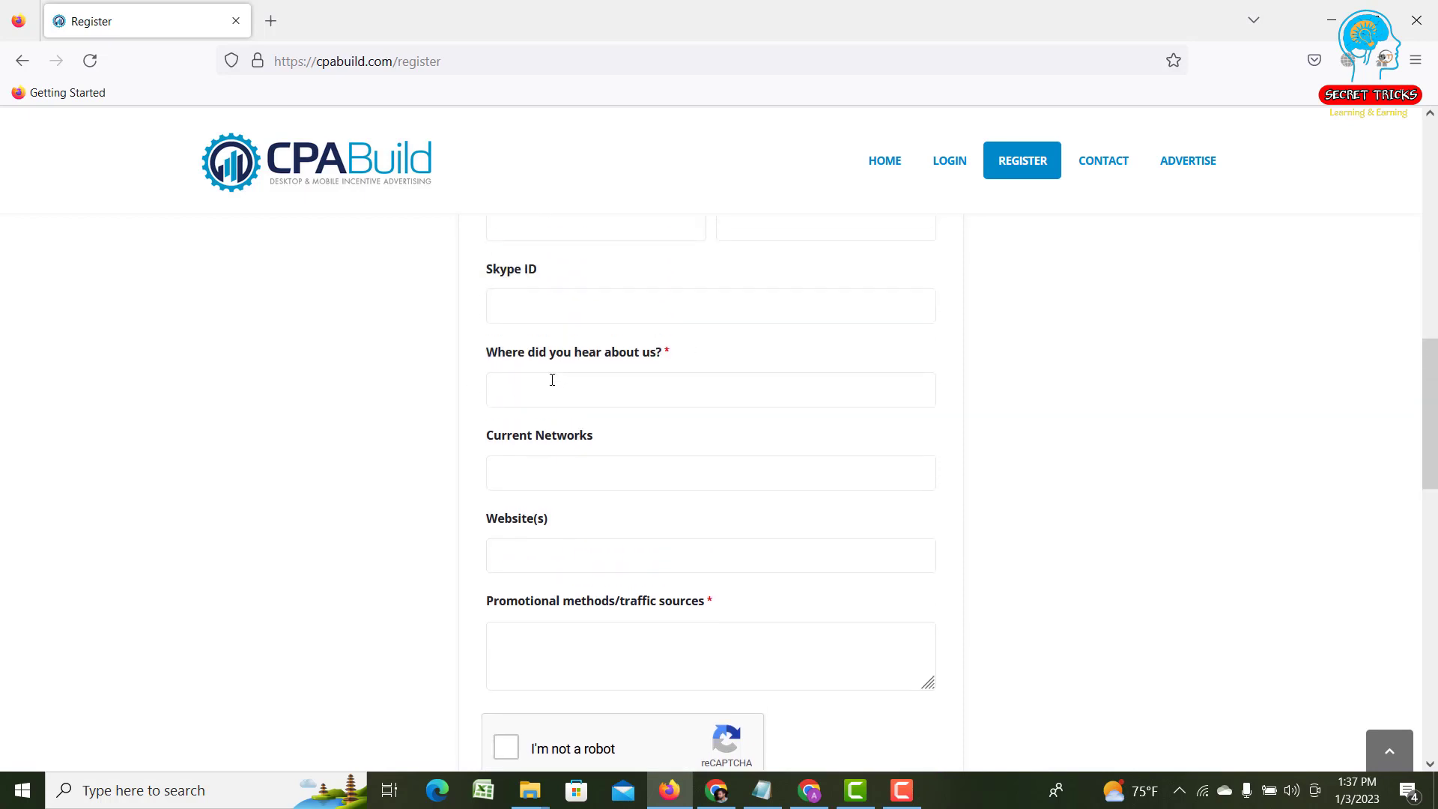
scroll(552, 380, "up", 7)
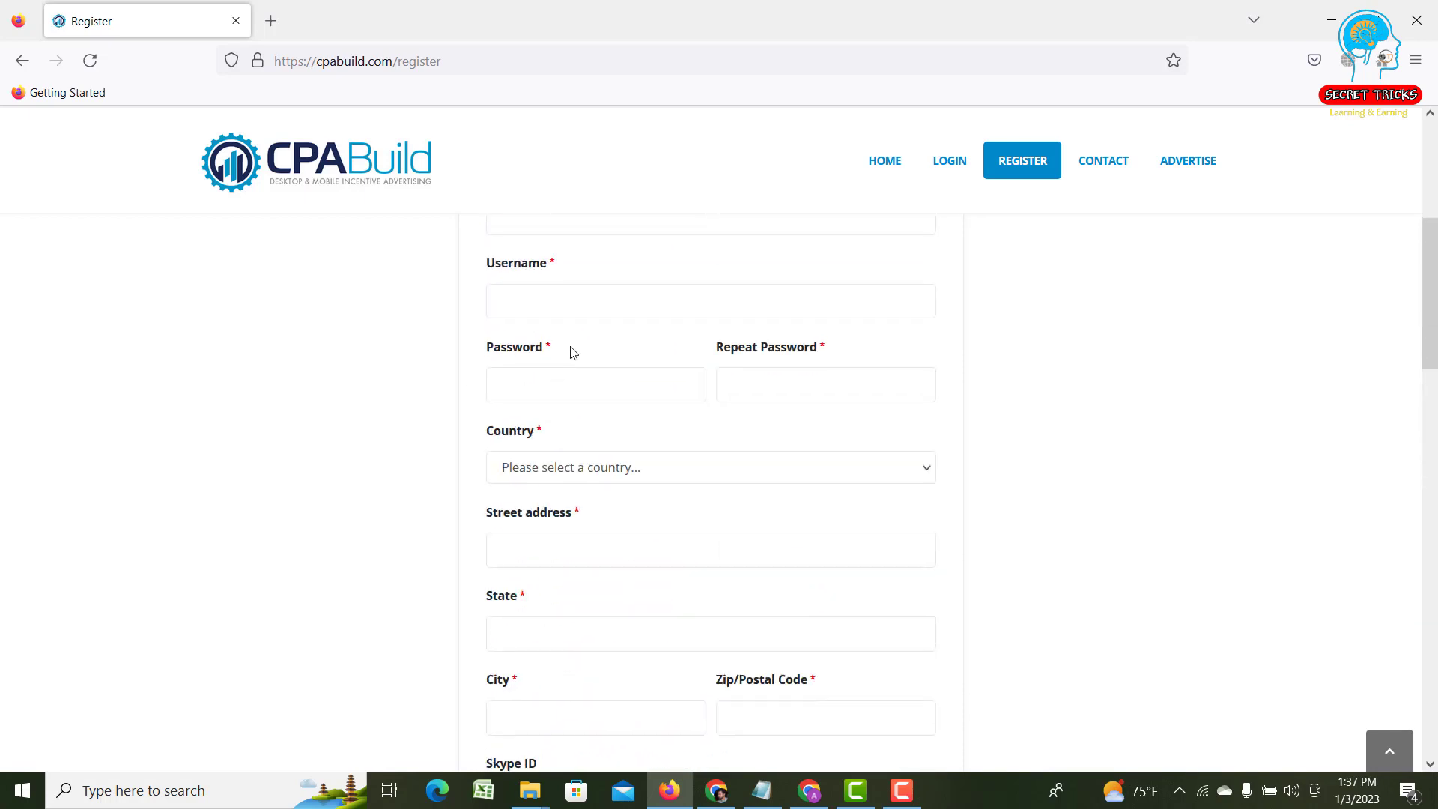
scroll(573, 352, "up", 4)
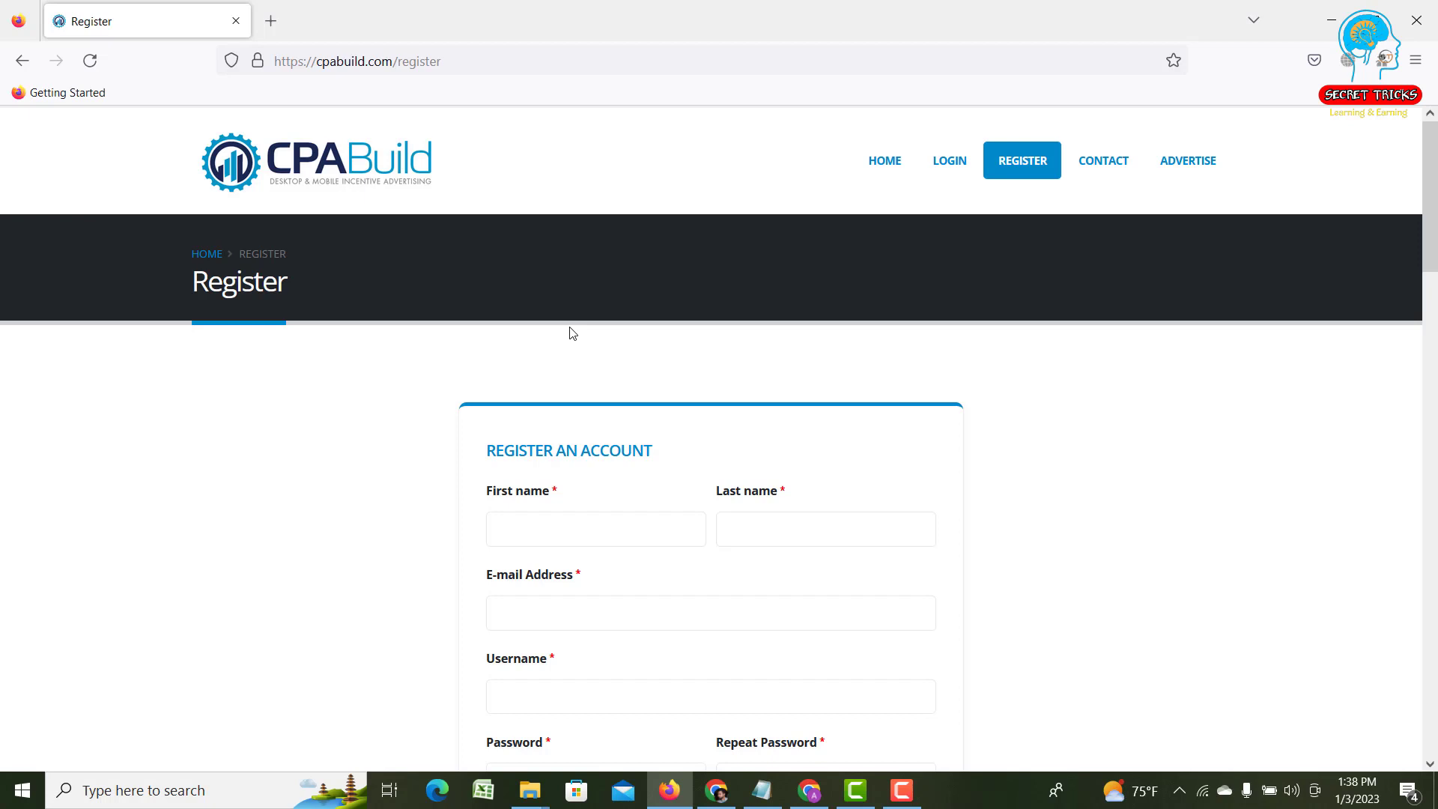
- Enter the applicant's first name in the First name field
scroll(568, 391, "down", 2)
scroll(568, 391, "up", 2)
scroll(567, 394, "down", 2)
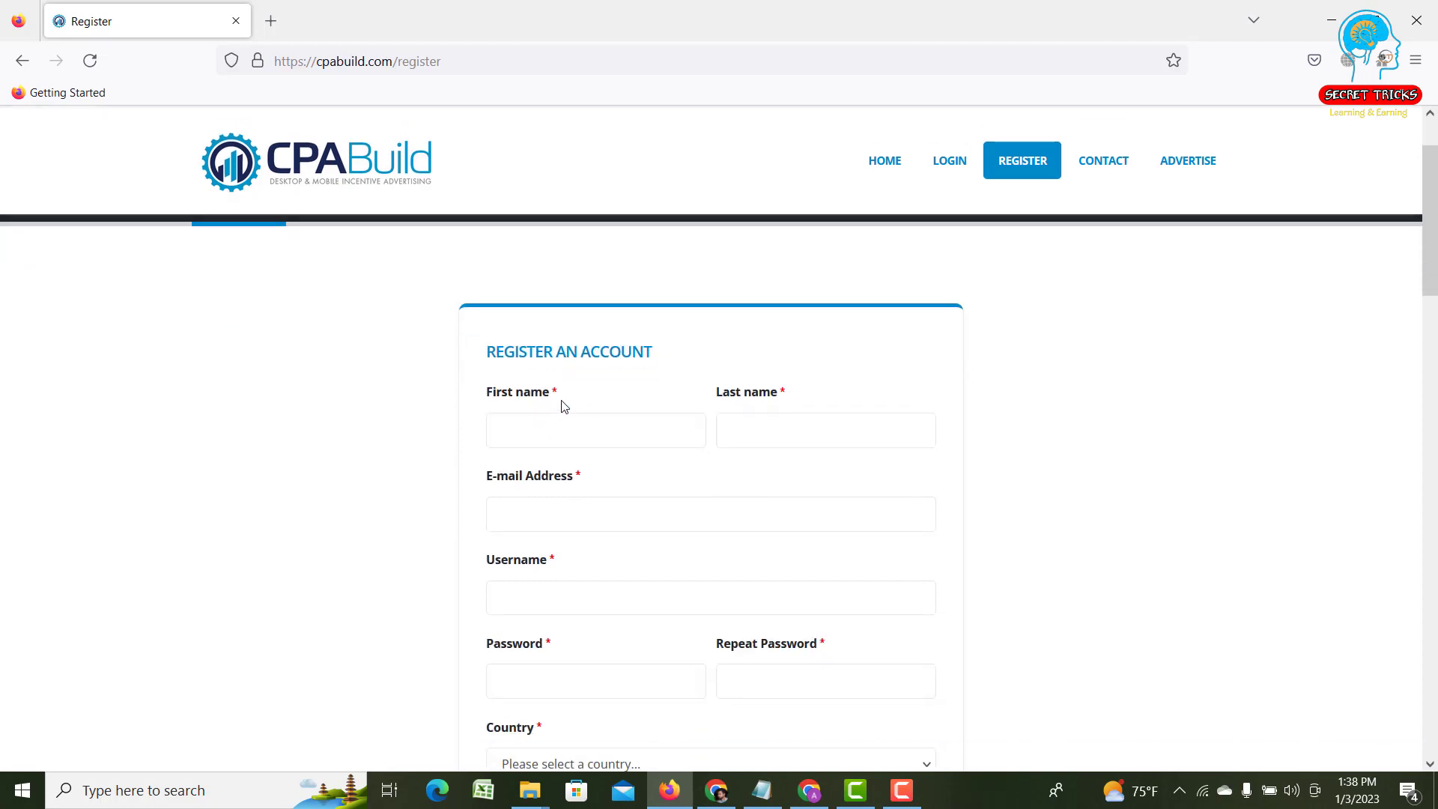
left_click(558, 427)
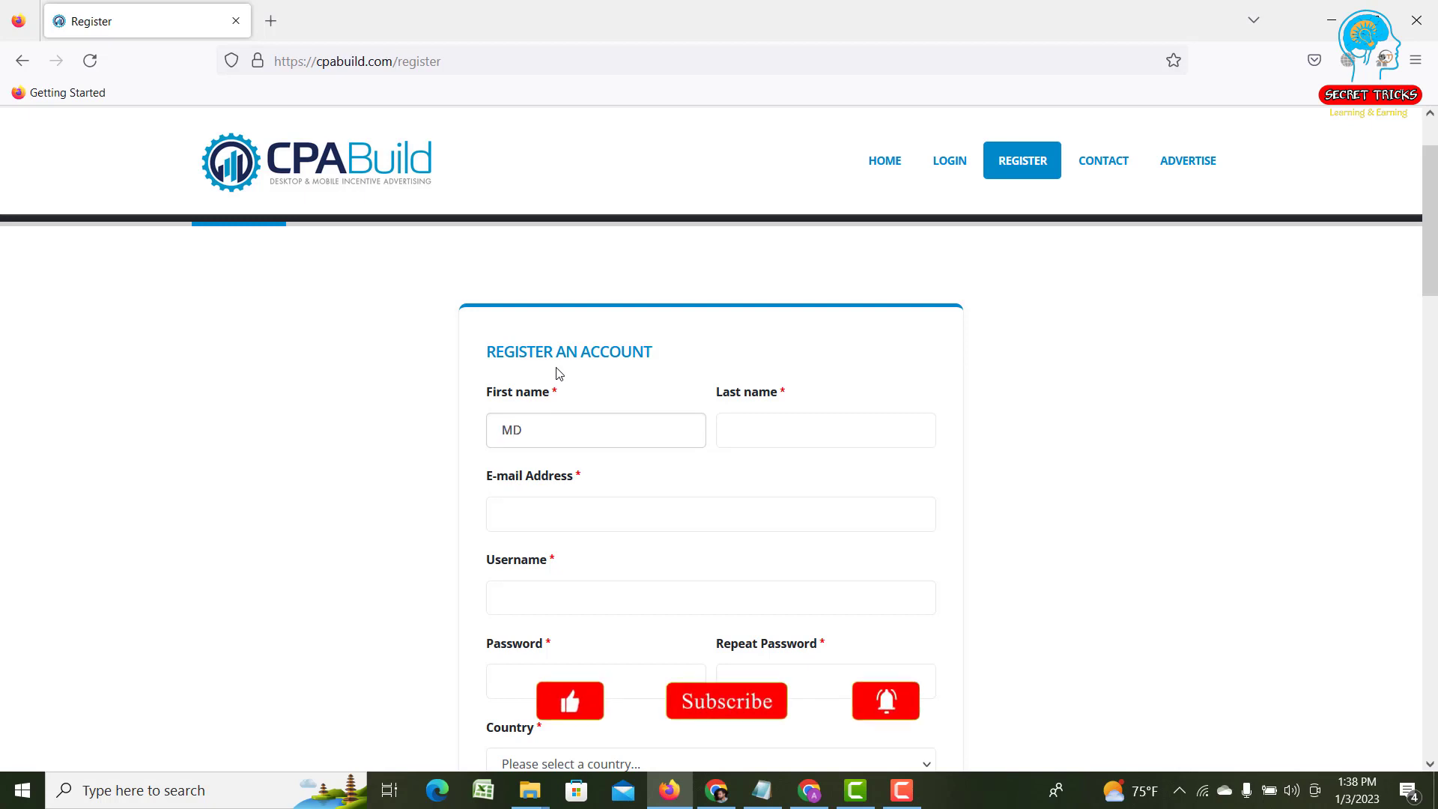
- Enter the applicant's surname in the Last name field, correcting a typo
left_click(764, 440)
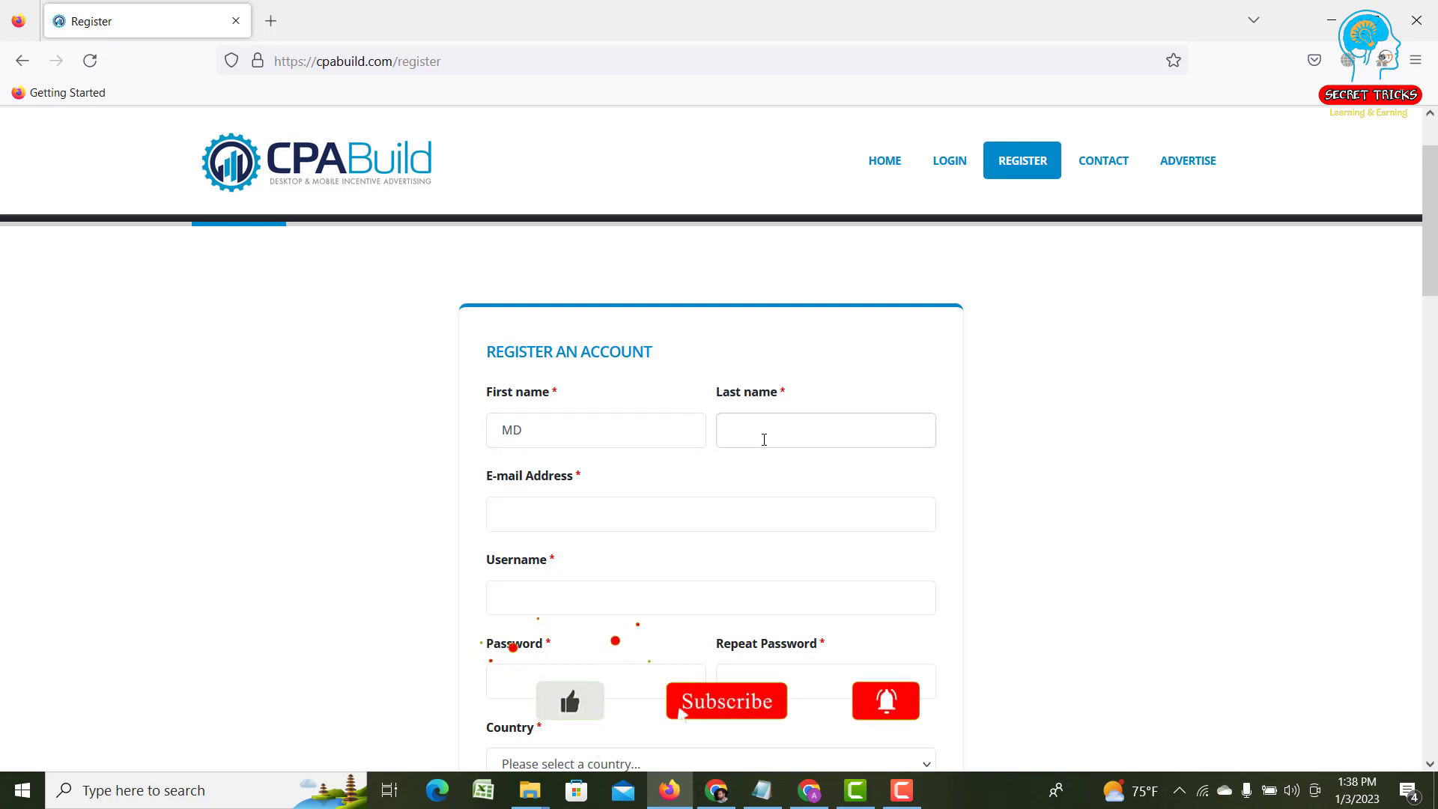
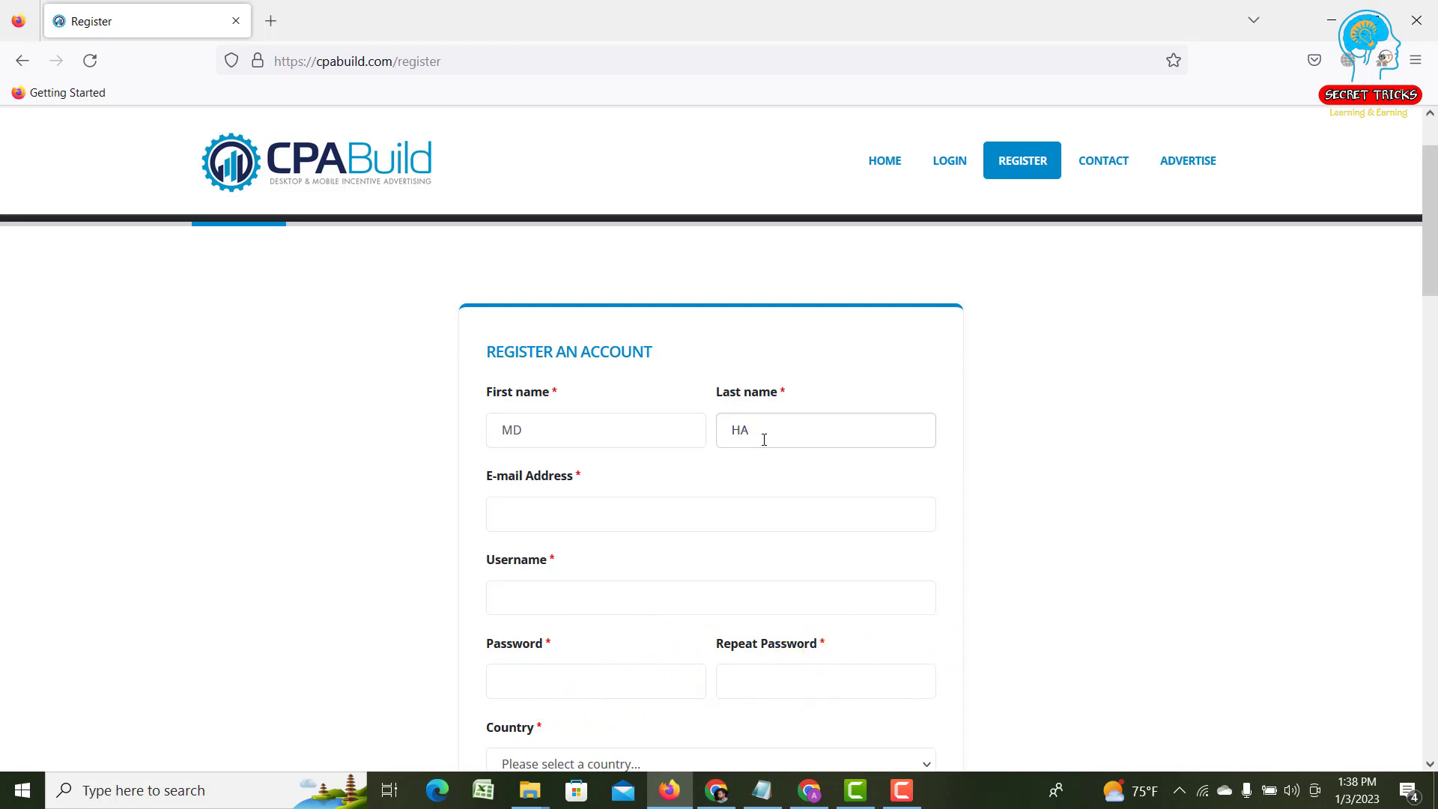
- Enter the applicant's Gmail address in the E-mail Address field, adding digits before the @
left_click(584, 517)
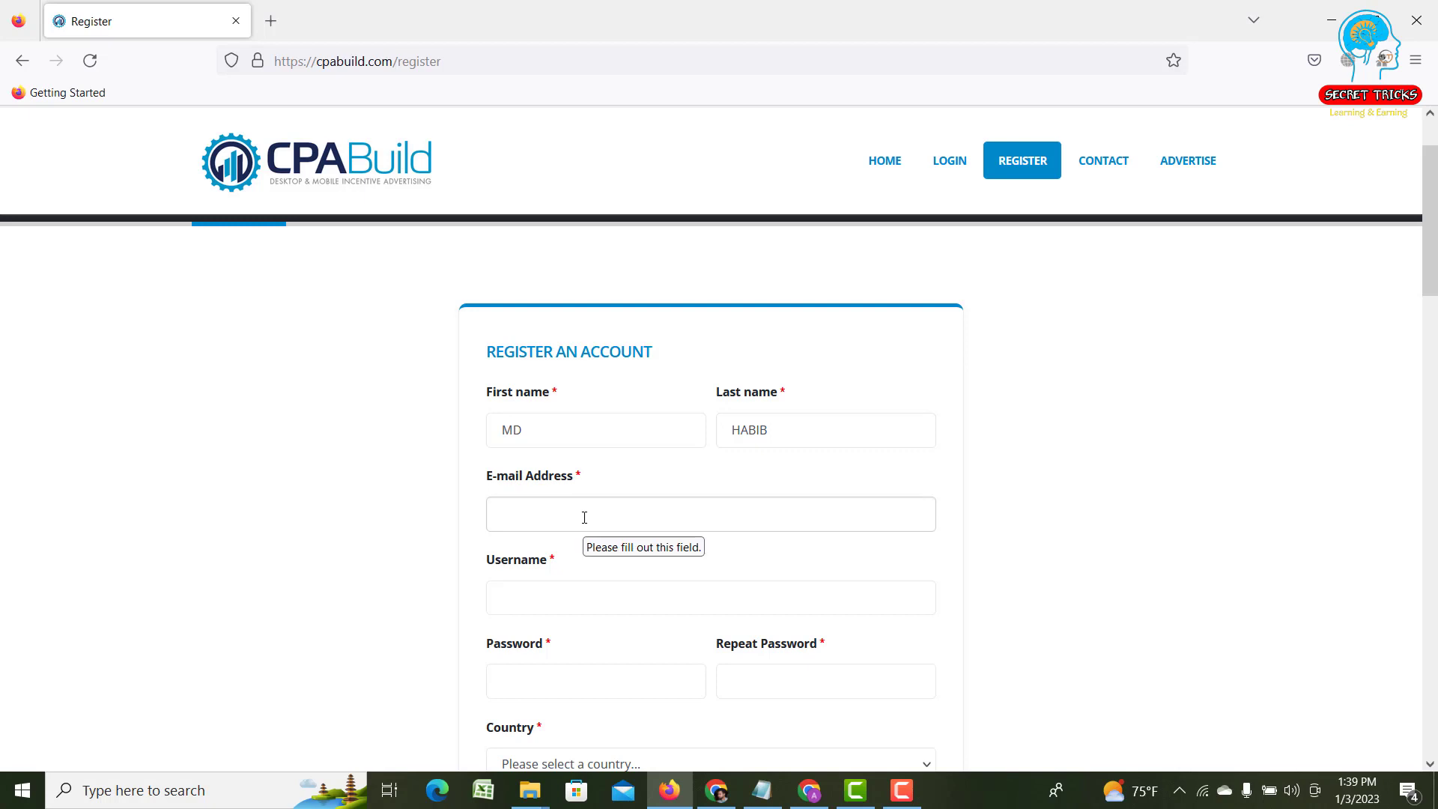
type("H")
key("BackSpace")
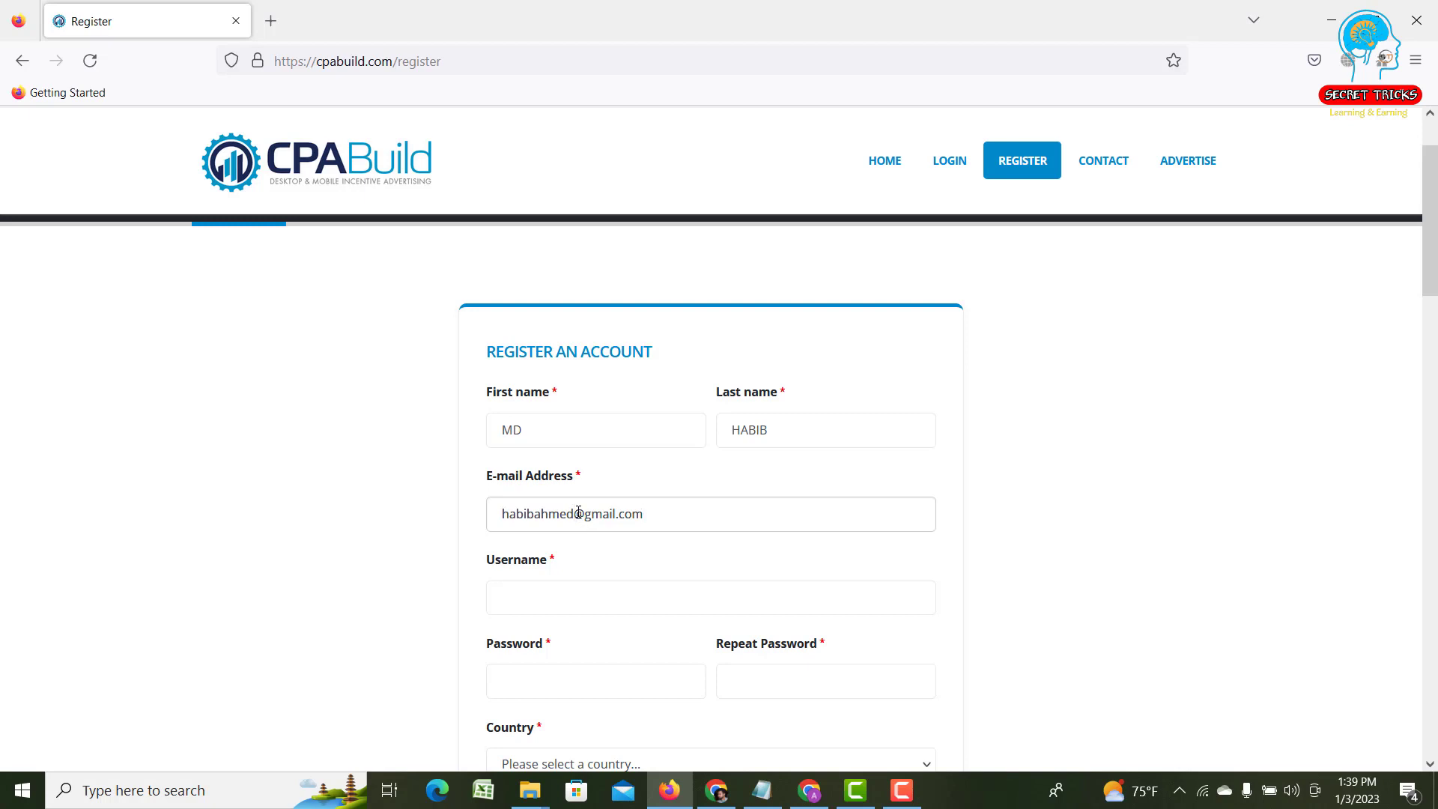
left_click(578, 513)
type("321")
double_click(517, 429)
double_click(768, 427)
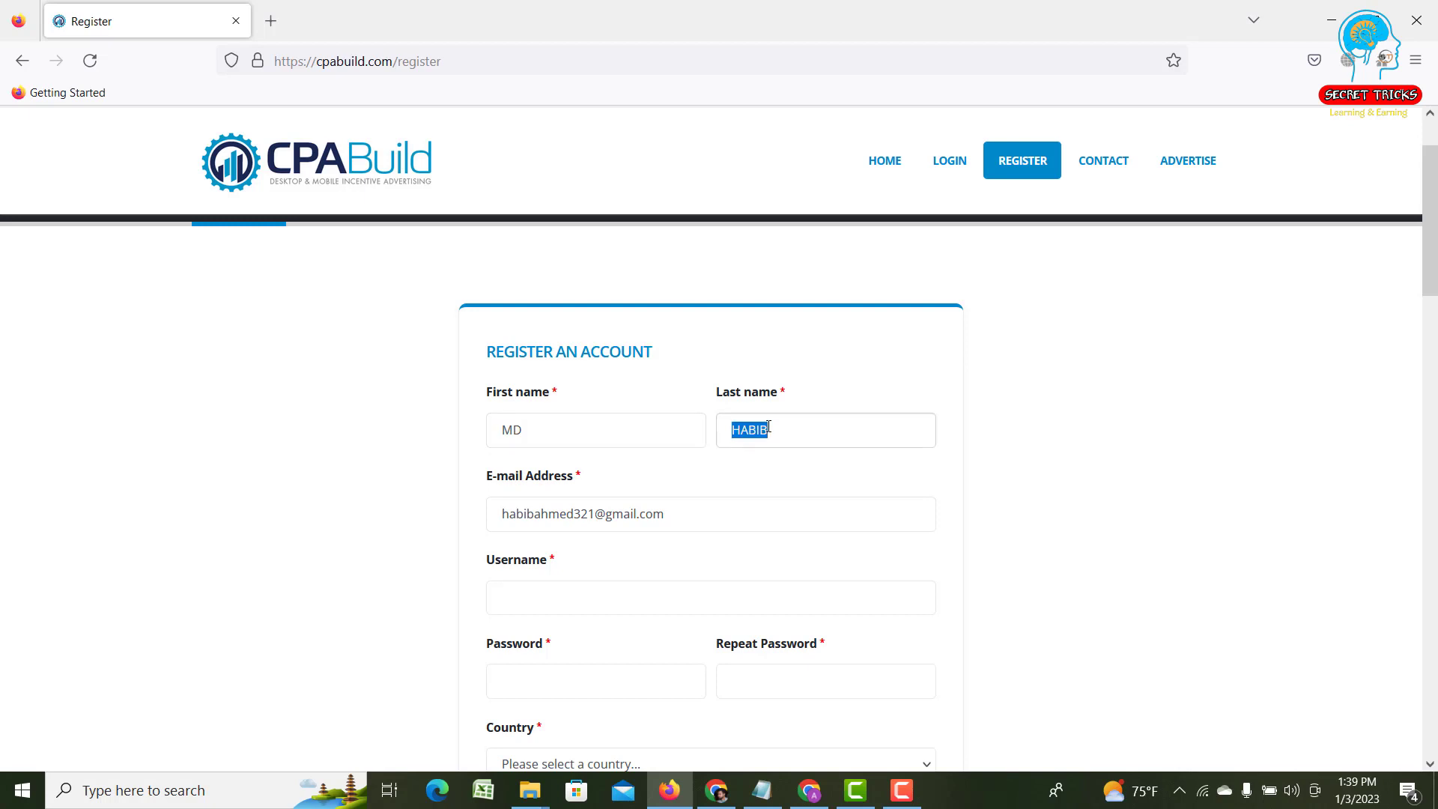
left_click(805, 422)
scroll(670, 506, "down", 1)
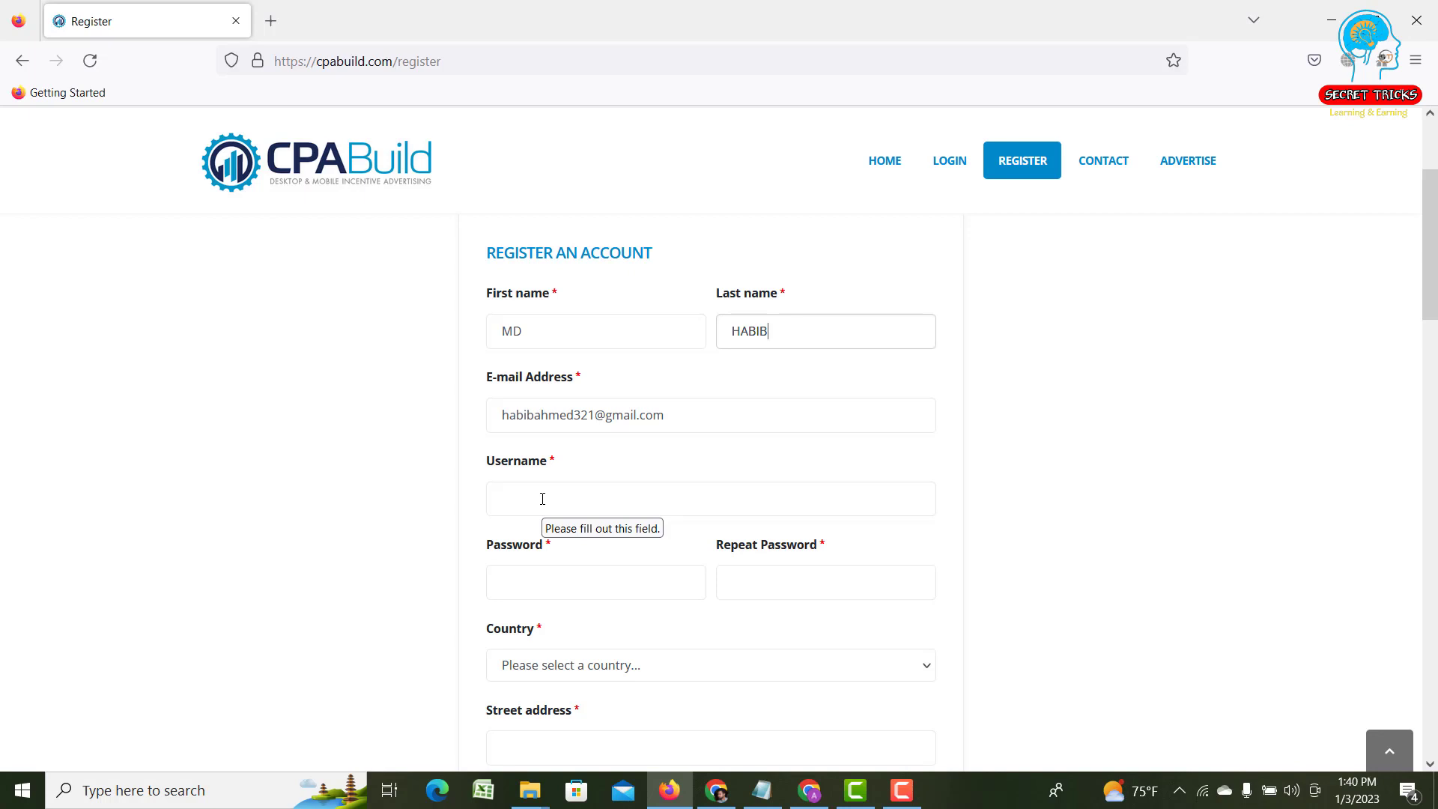
- Enter the chosen account username in the Username field, fixing typos along the way
left_click(542, 499)
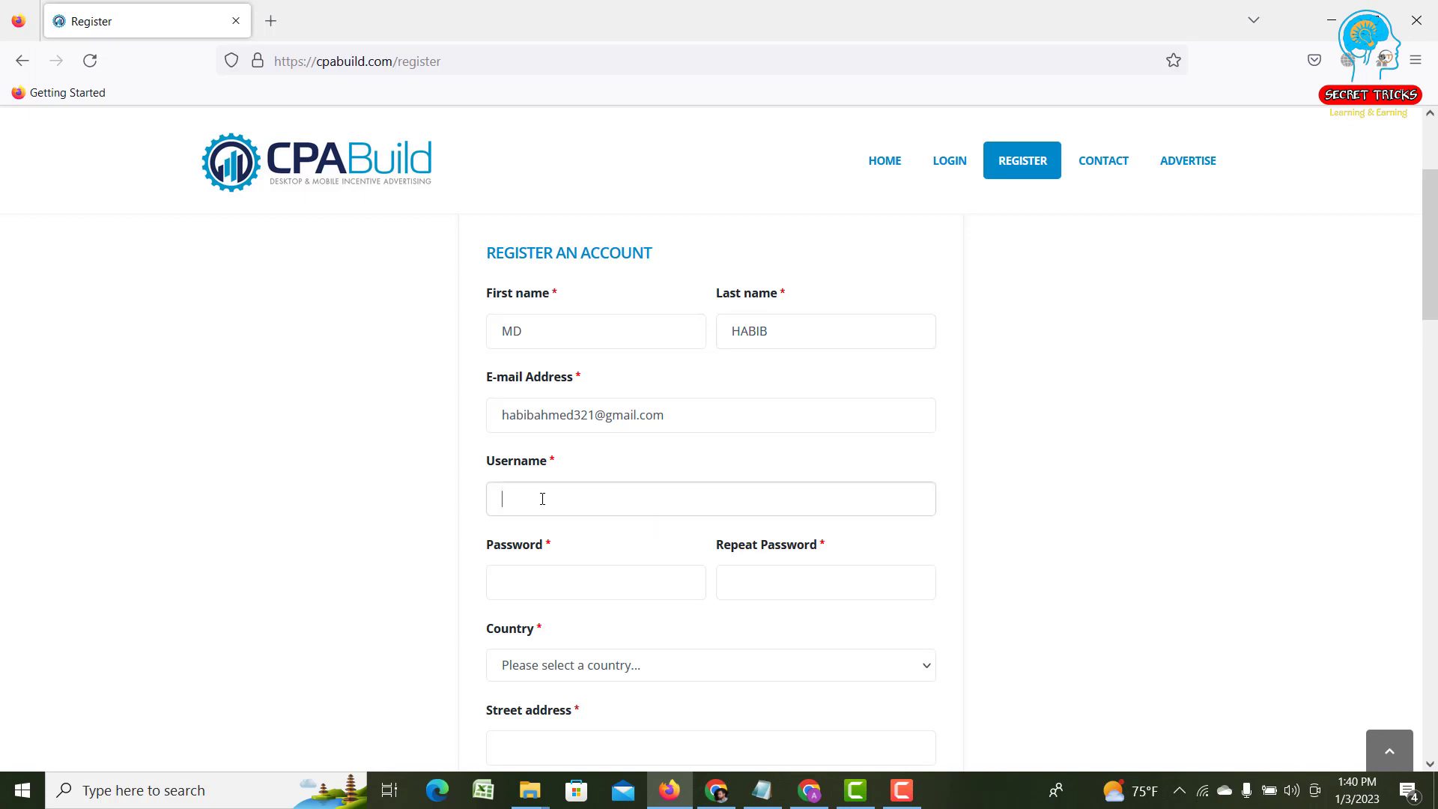
type("b")
key("BackSpace")
type("habin")
key("BackSpace")
type("b")
type("432")
key("BackSpace")
key("BackSpace")
key("BackSpace")
type("6543")
scroll(568, 507, "down", 1)
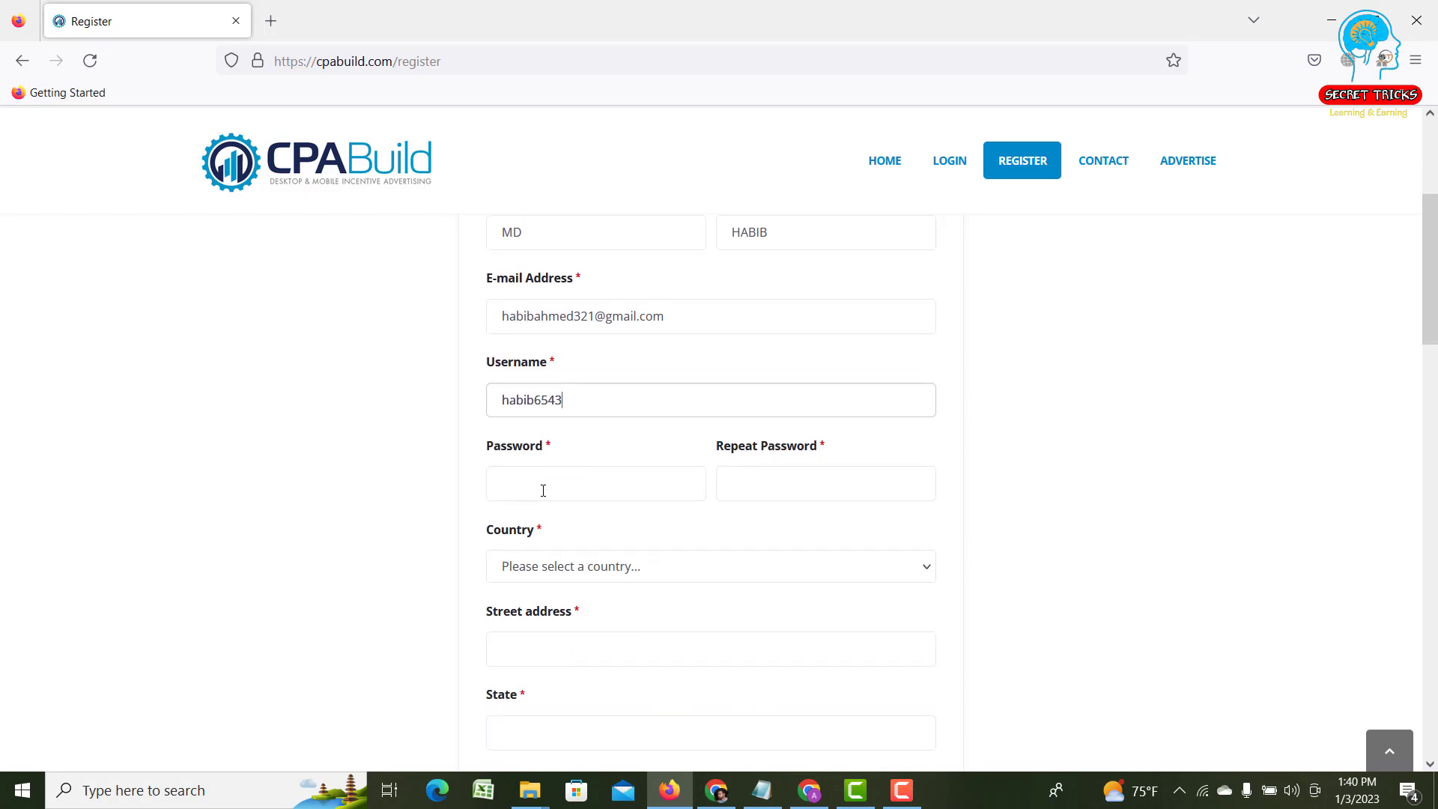
- Fill Password and Repeat Password with Firefox's securely generated password
left_click(545, 485)
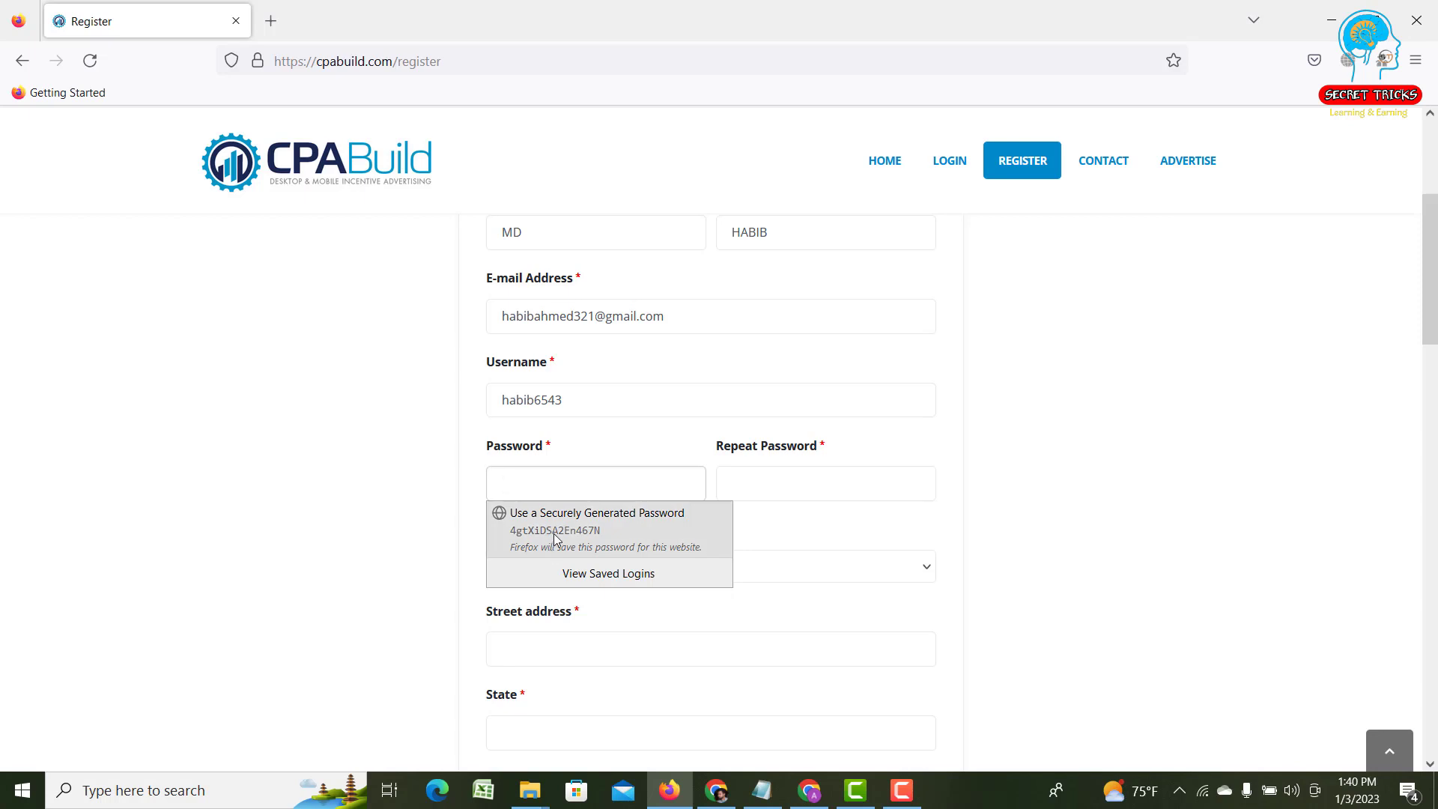
left_click(553, 533)
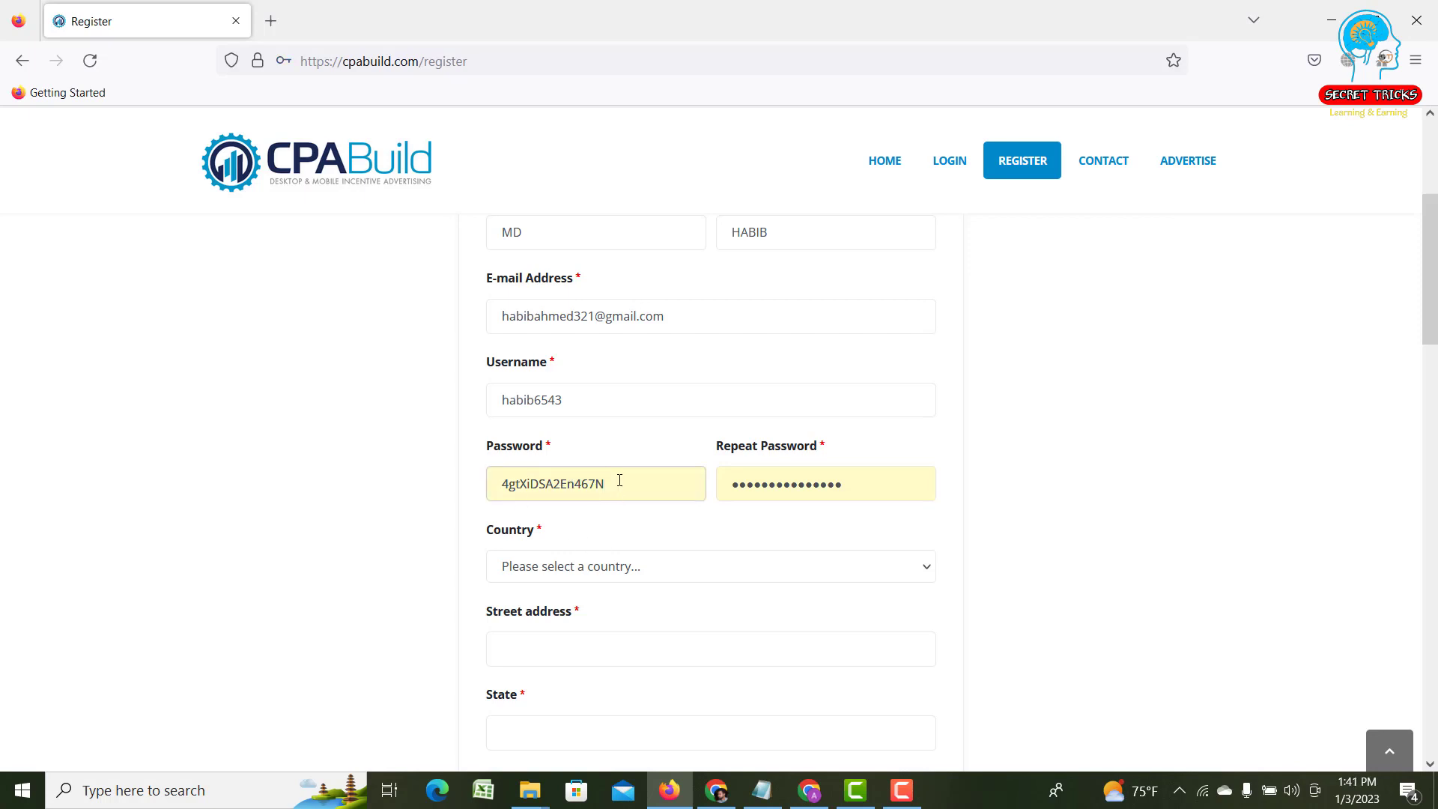
left_click_drag(604, 485, 512, 483)
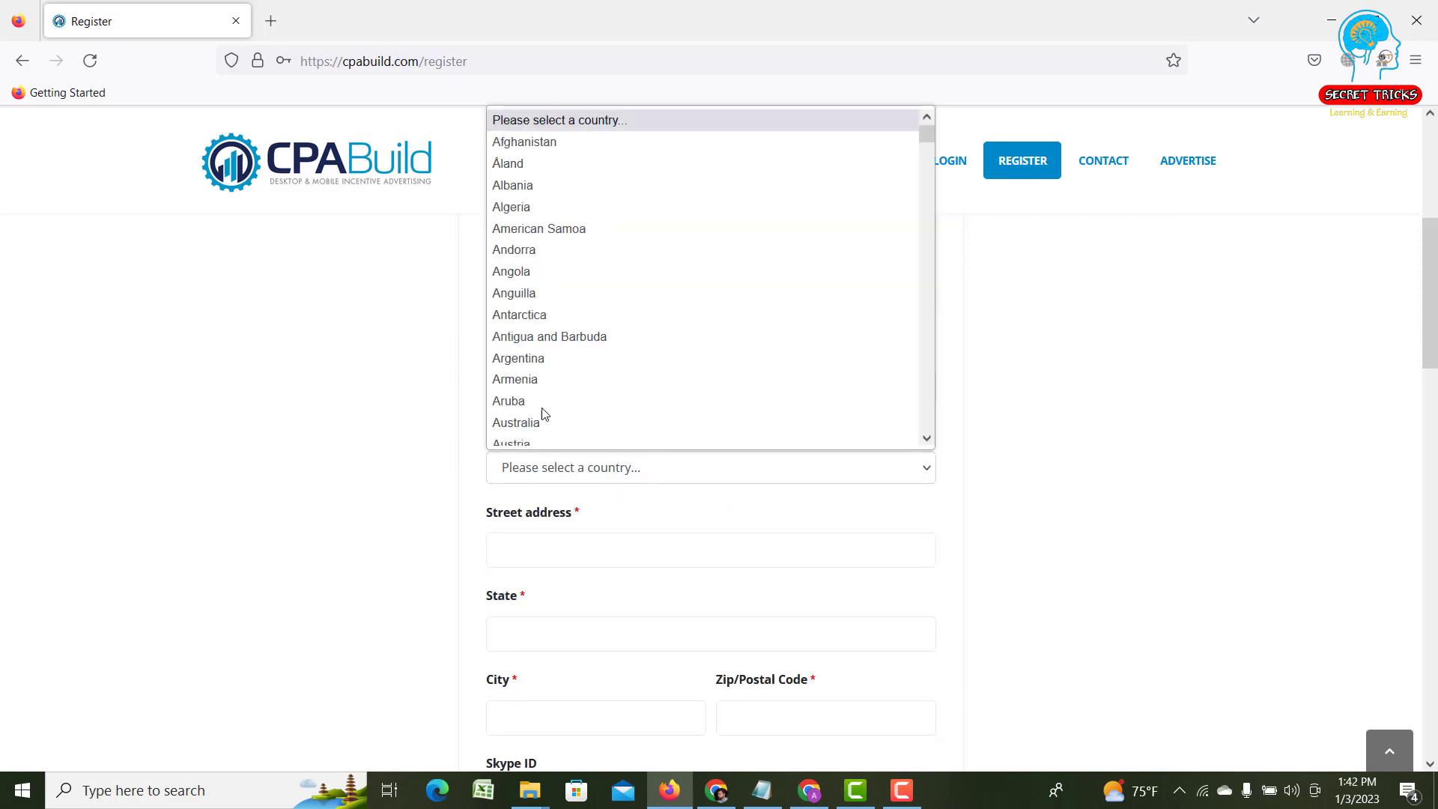
- Pick Bangladesh from the Country list on the registration form
scroll(539, 411, "down", 4)
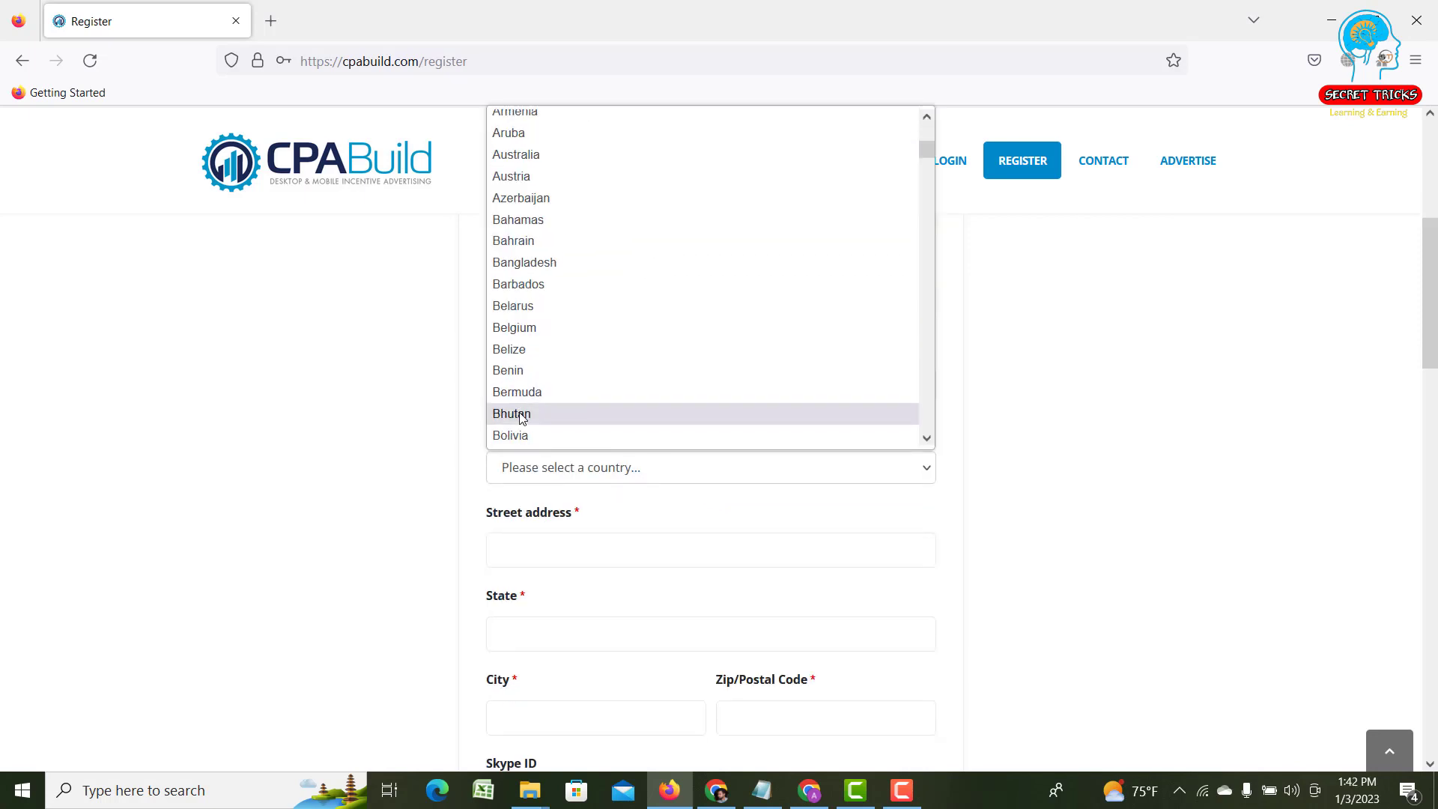
scroll(524, 385, "down", 6)
scroll(529, 390, "up", 2)
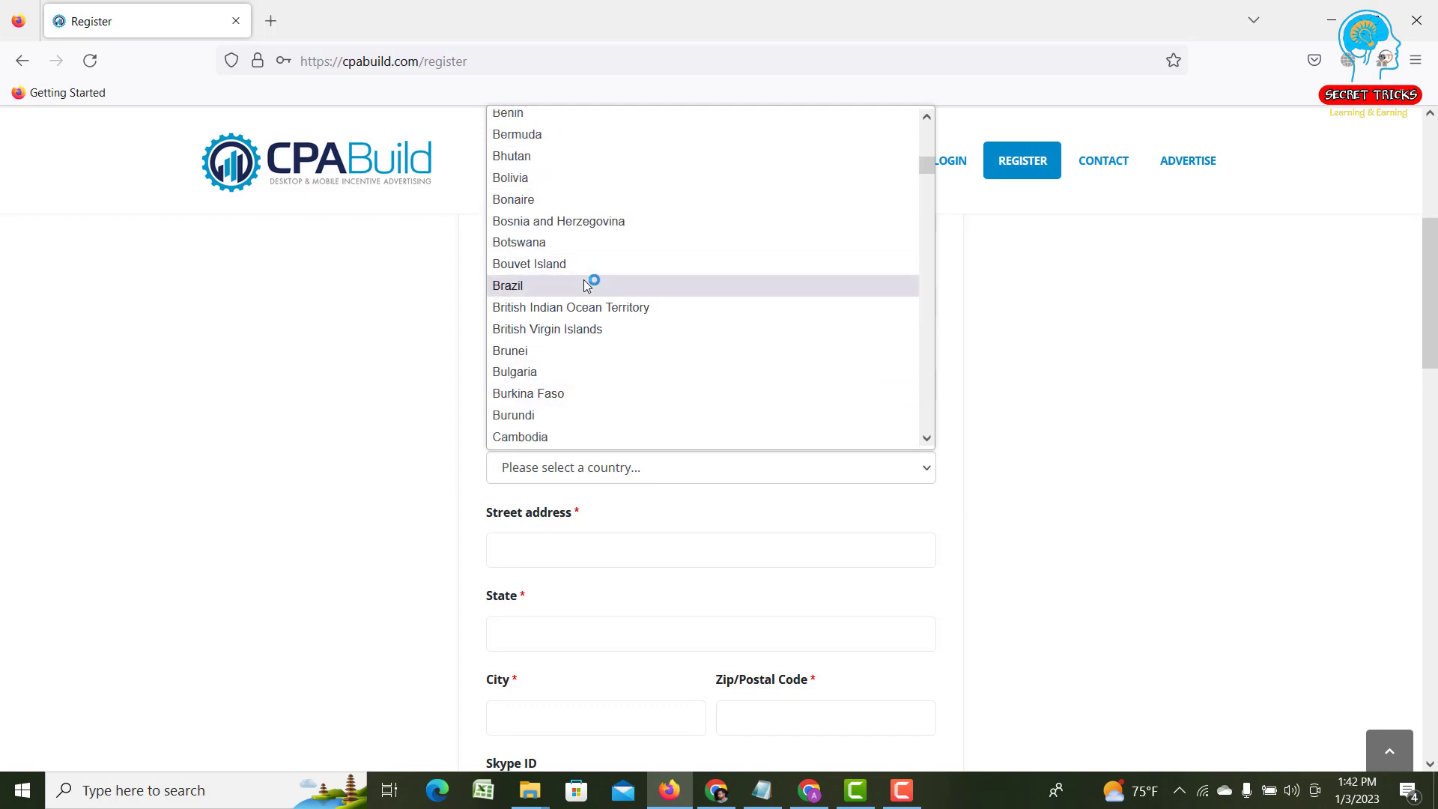
scroll(584, 283, "up", 2)
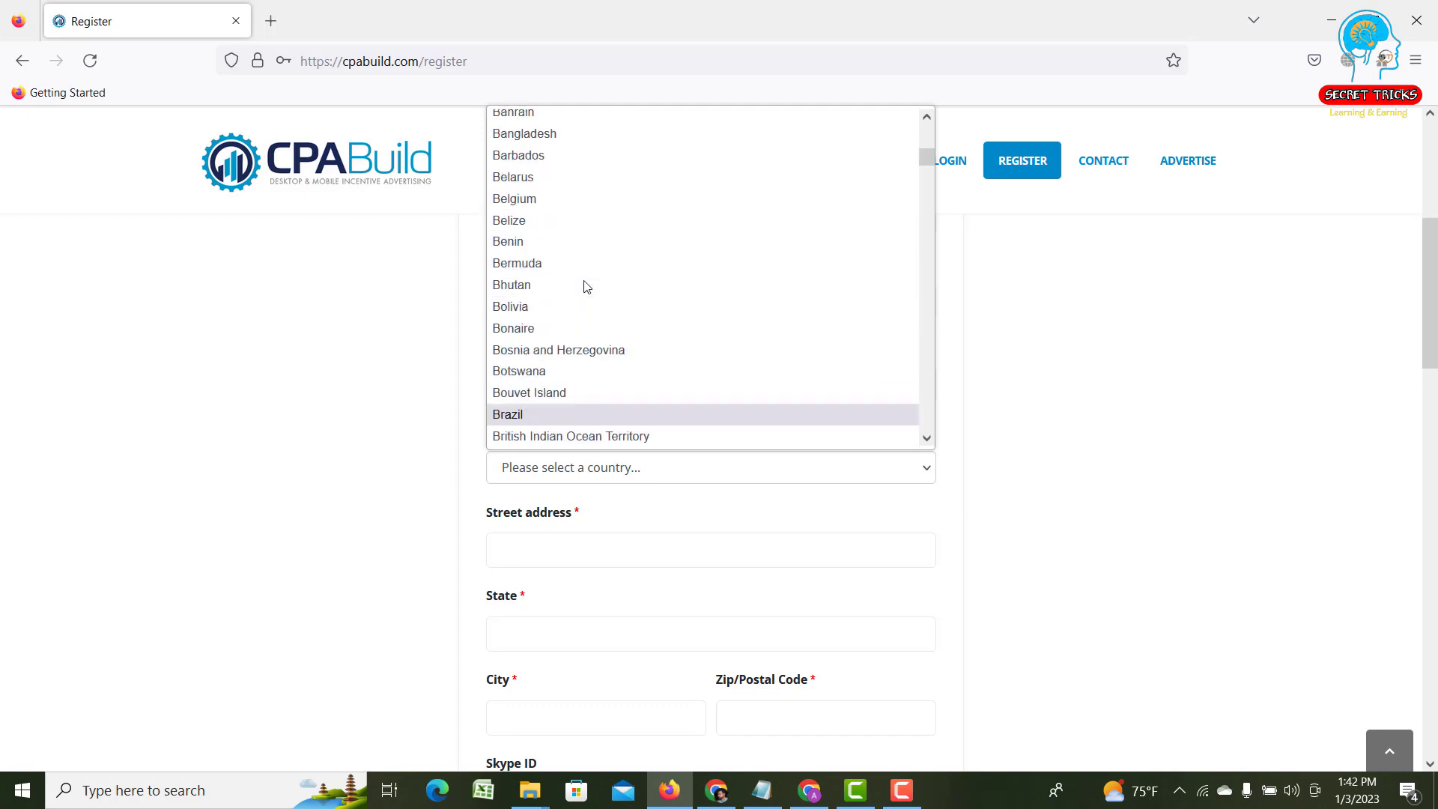
left_click(533, 136)
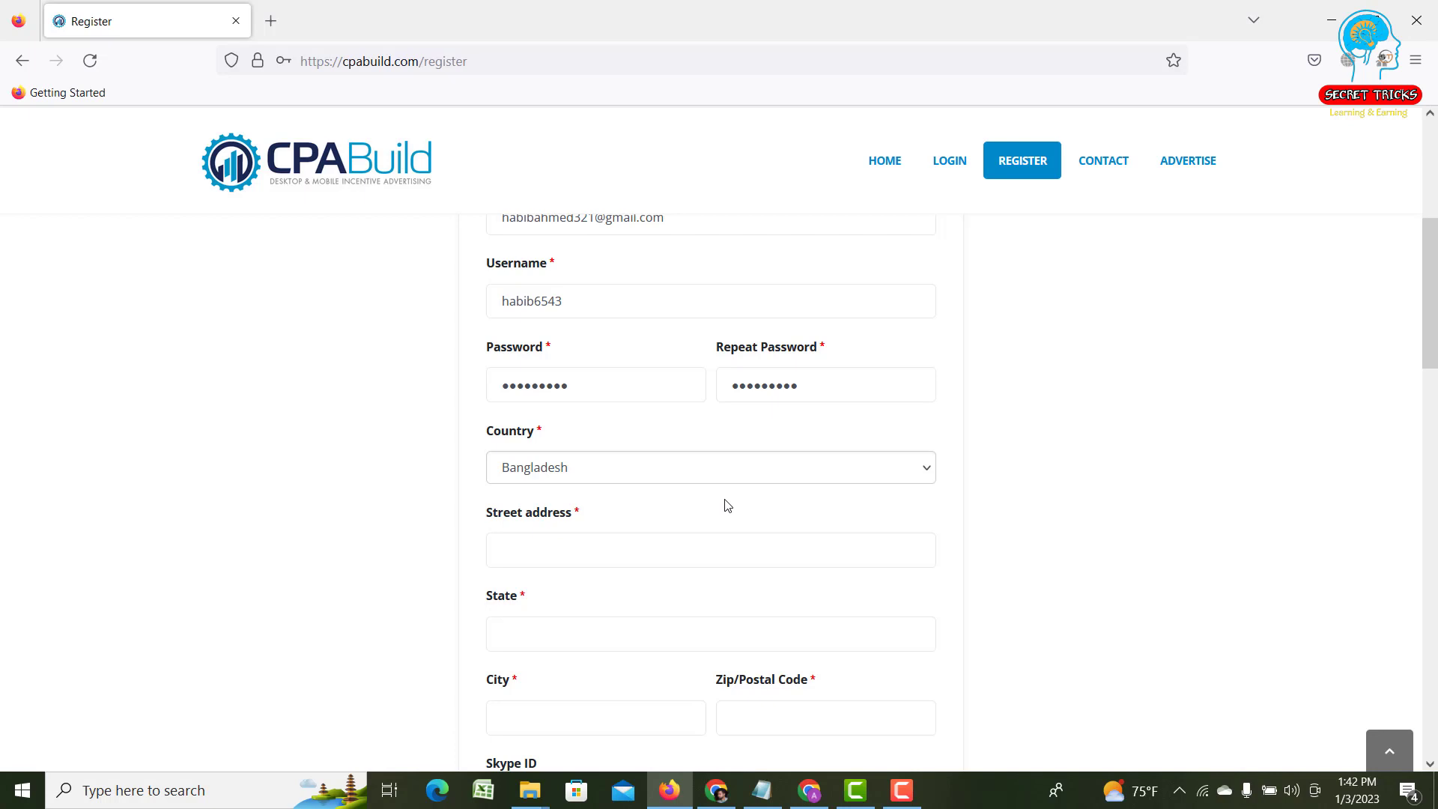
- Type the account holder's street address and town, correcting the misspelled town name
scroll(726, 503, "down", 2)
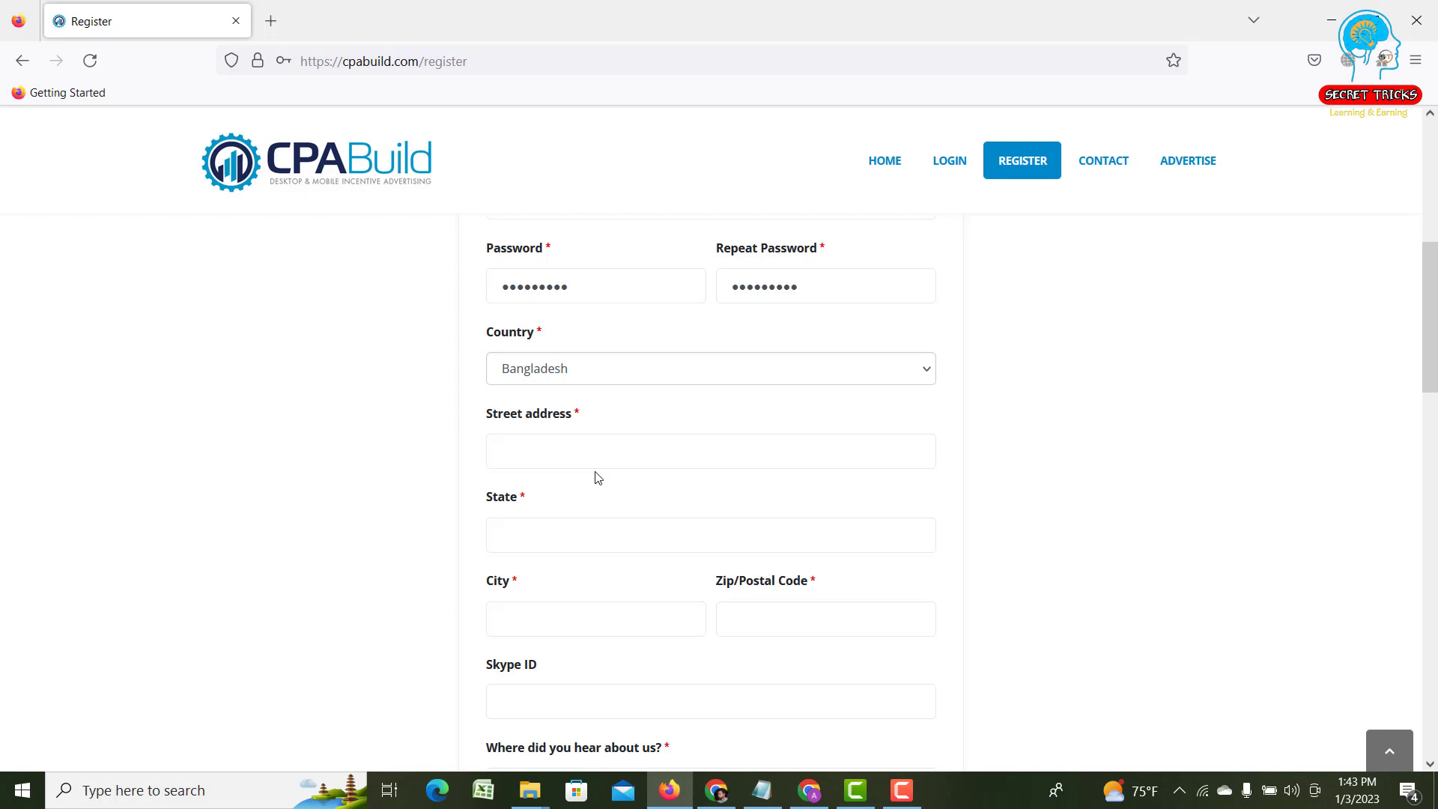
left_click(590, 452)
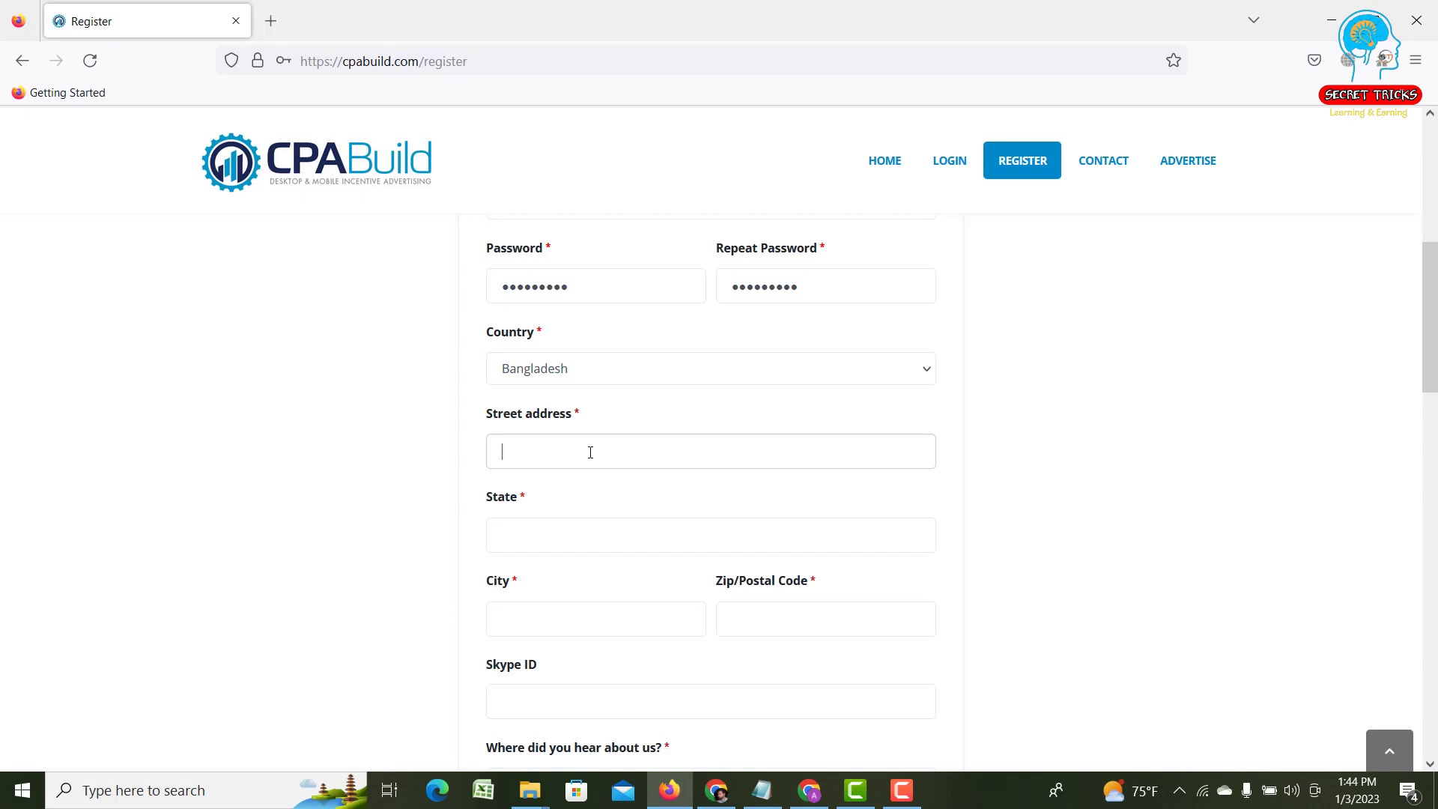
key("BackSpace")
key("BackSpace")
key("BackSpace")
- Enter the state and city of the account holder's address
left_click(595, 541)
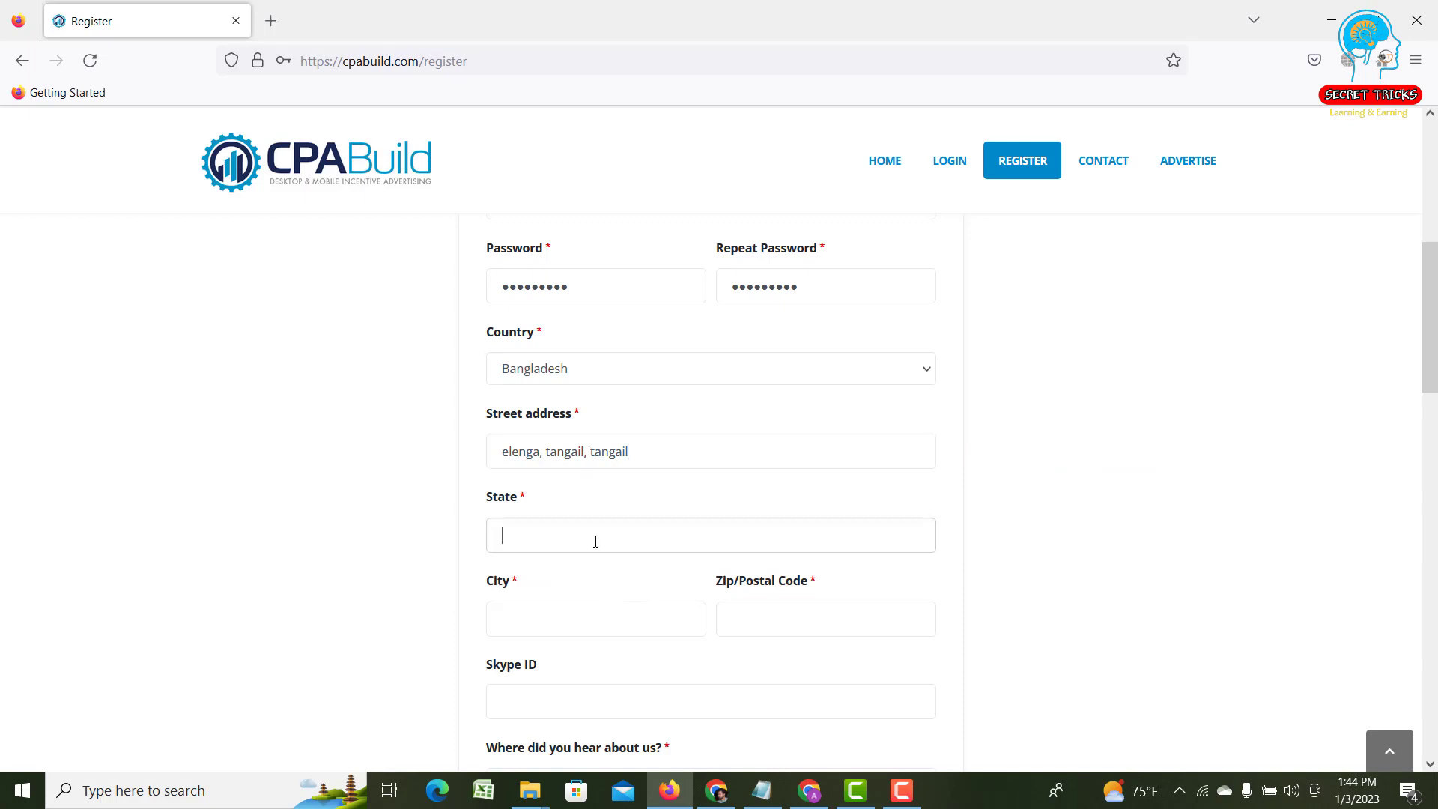
type("d")
type("h")
key("BackSpace")
type("haka")
left_click(559, 611)
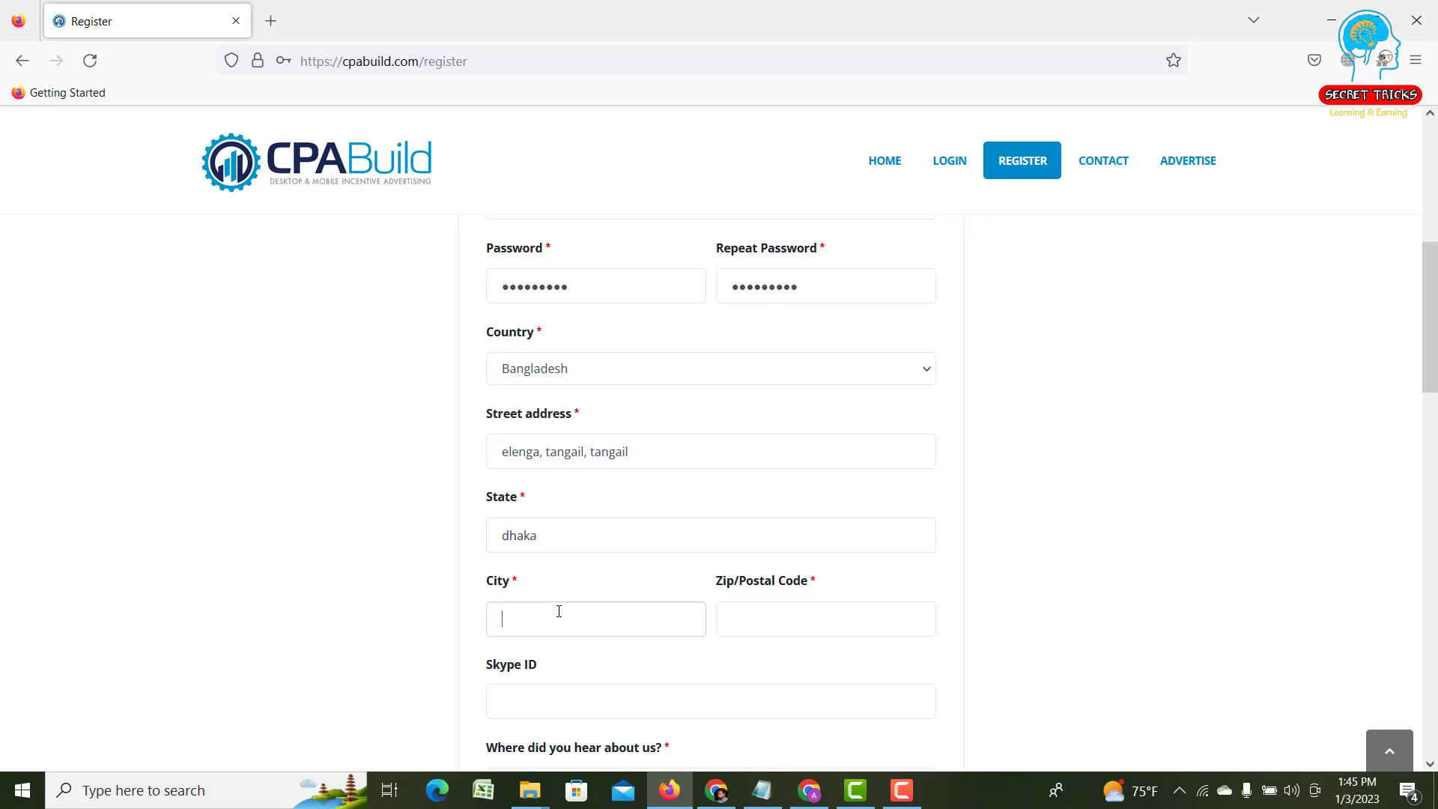
type("tangail")
- Enter the address's zip/postal code
left_click(773, 619)
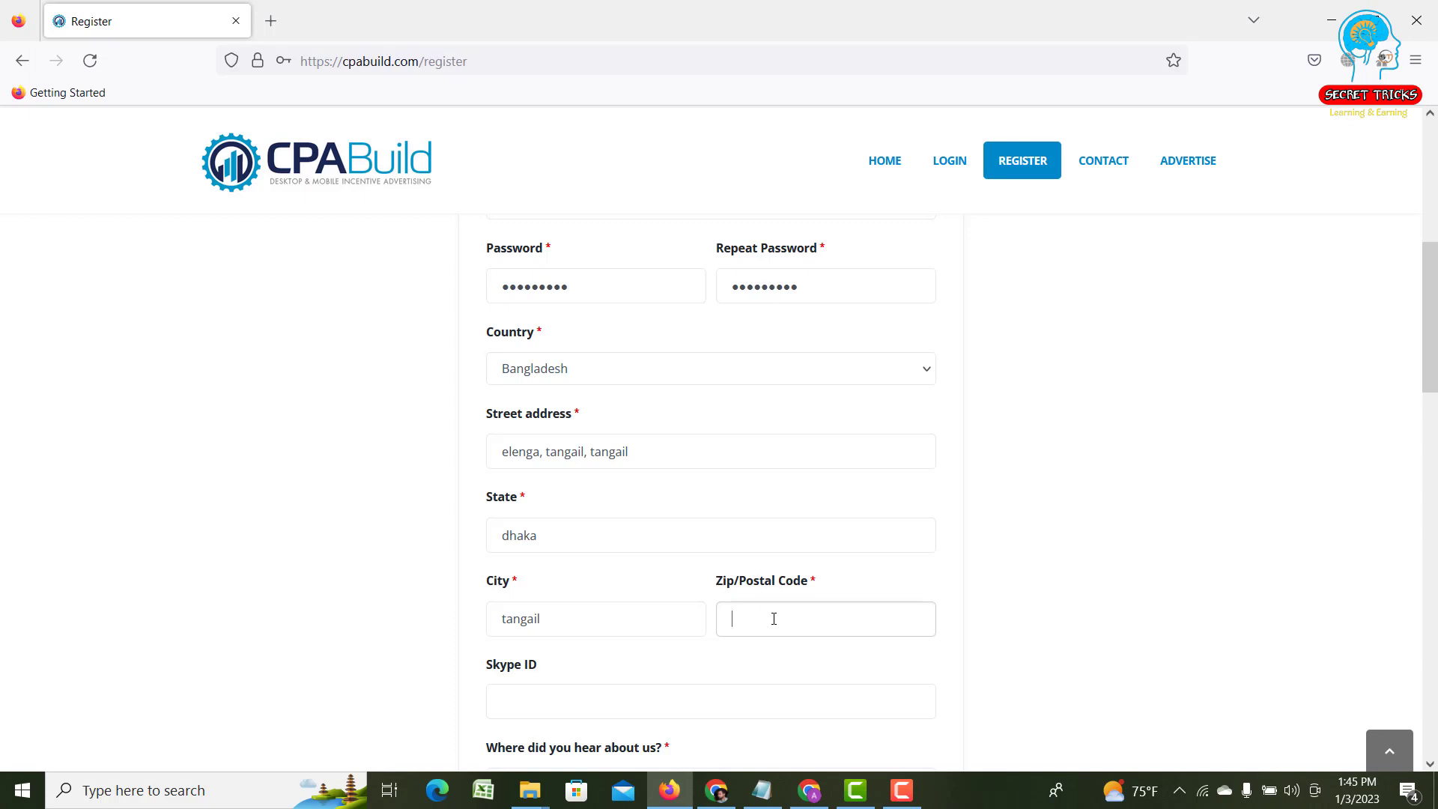
type("66021")
scroll(774, 618, "down", 2)
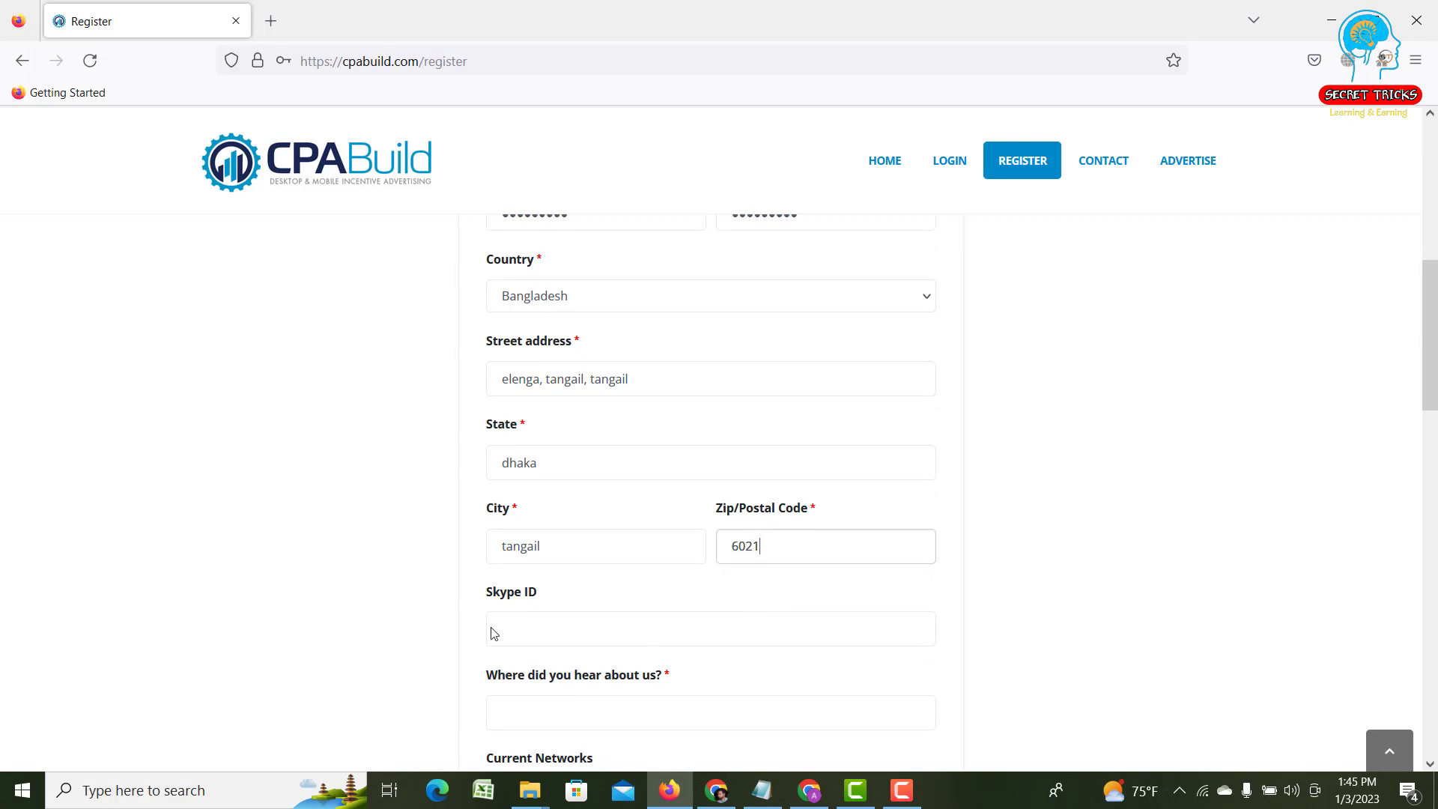
scroll(560, 629, "down", 1)
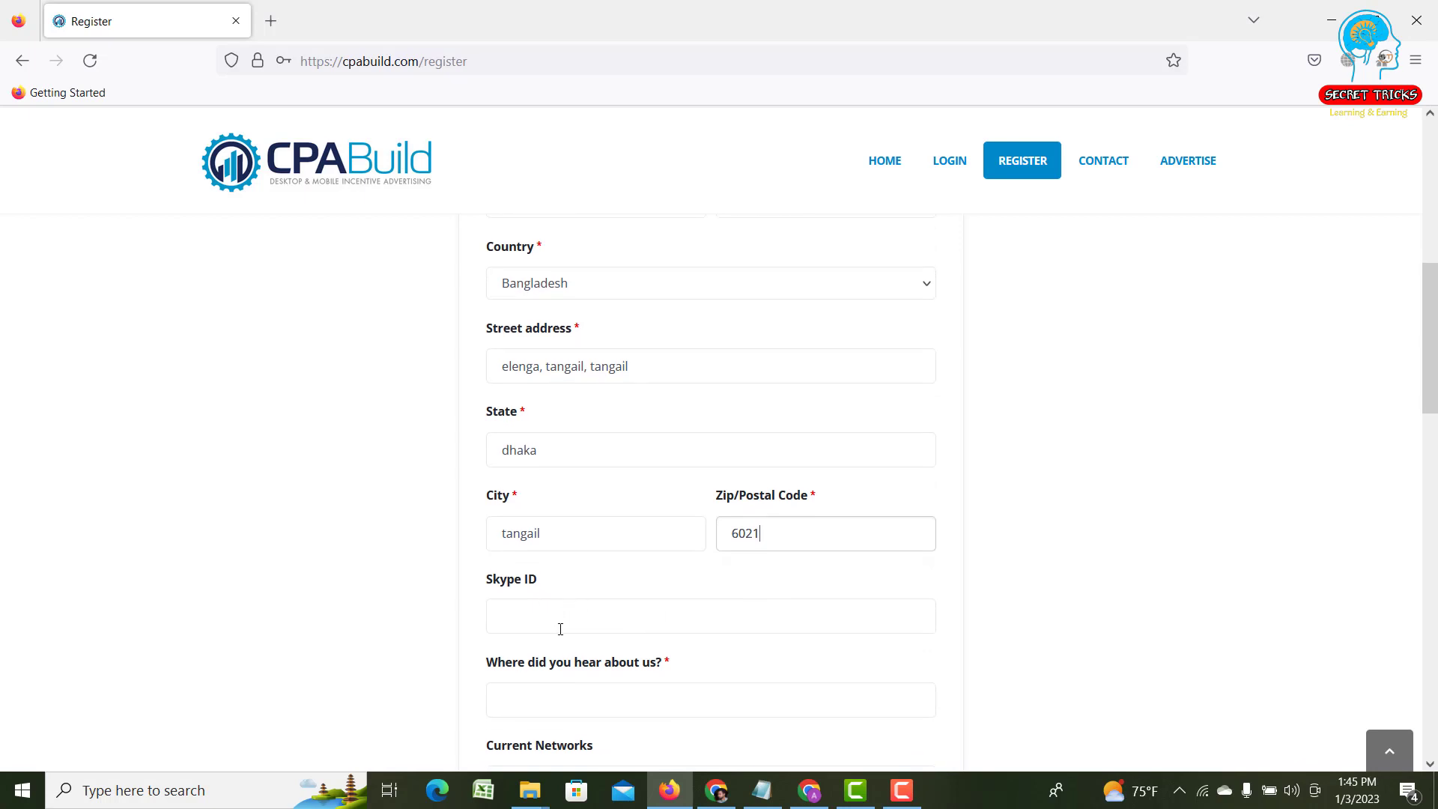
scroll(560, 629, "down", 1)
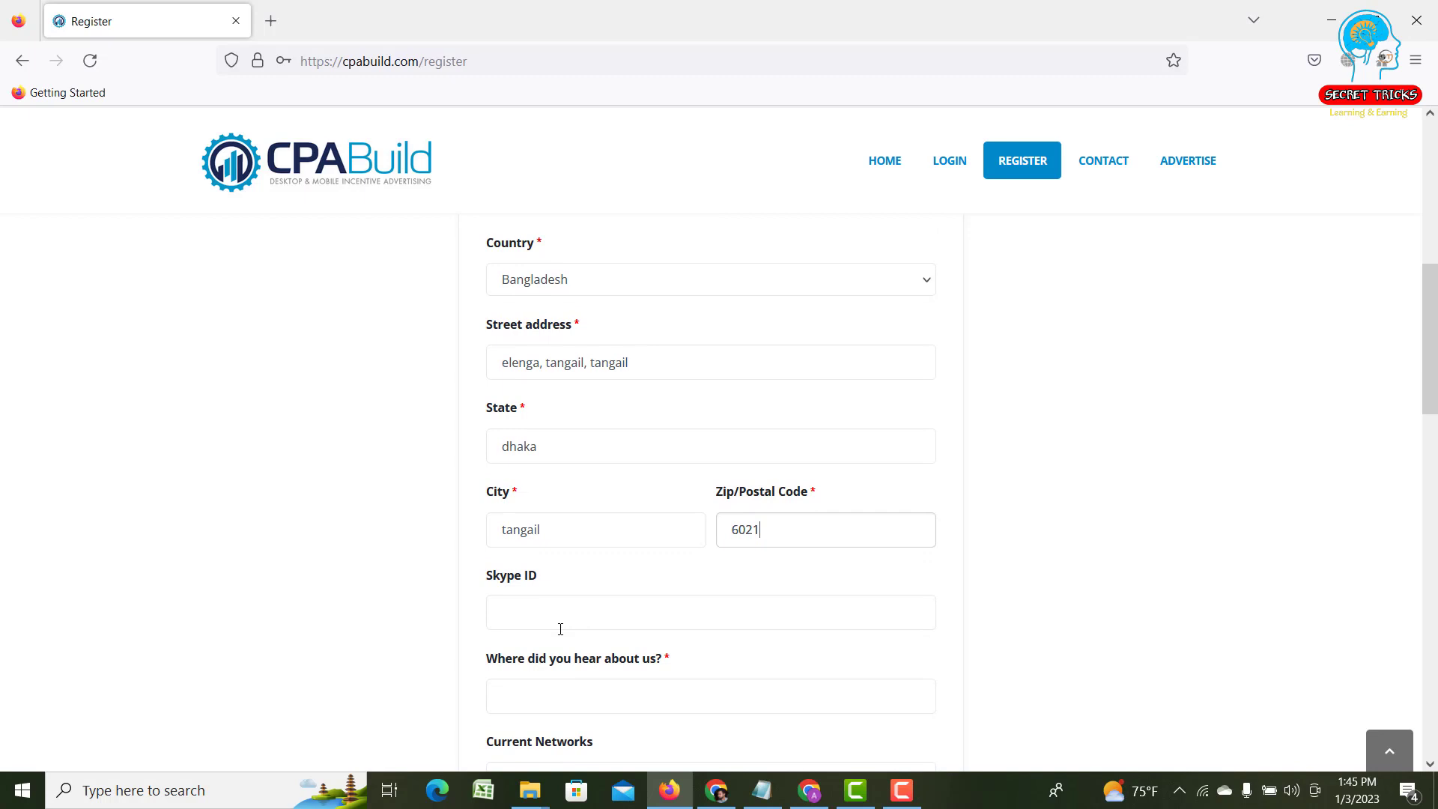
scroll(560, 629, "down", 1)
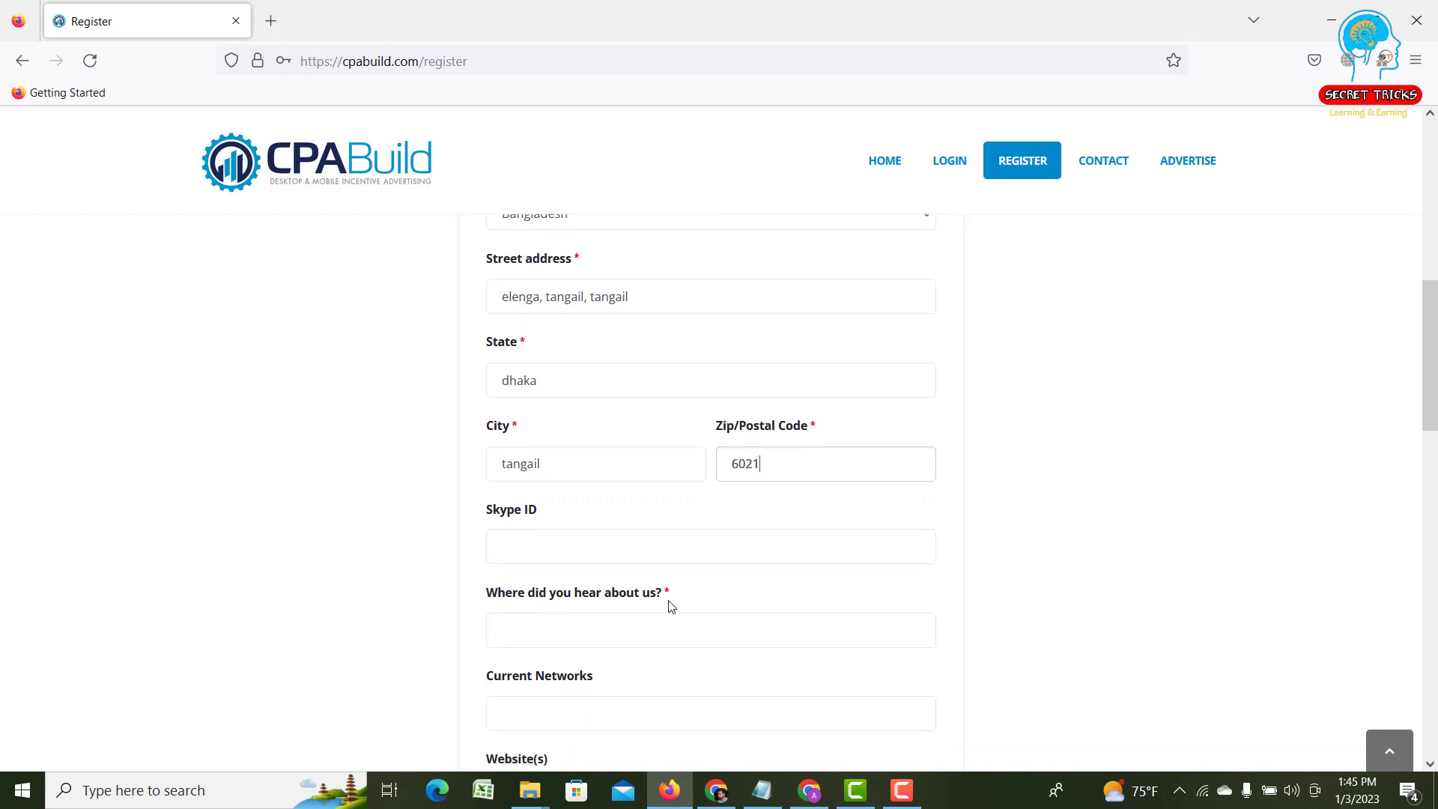
- Fill 'Where did you hear about us?' with 'youtube, friend, affpaying', fixing typos
left_click(591, 631)
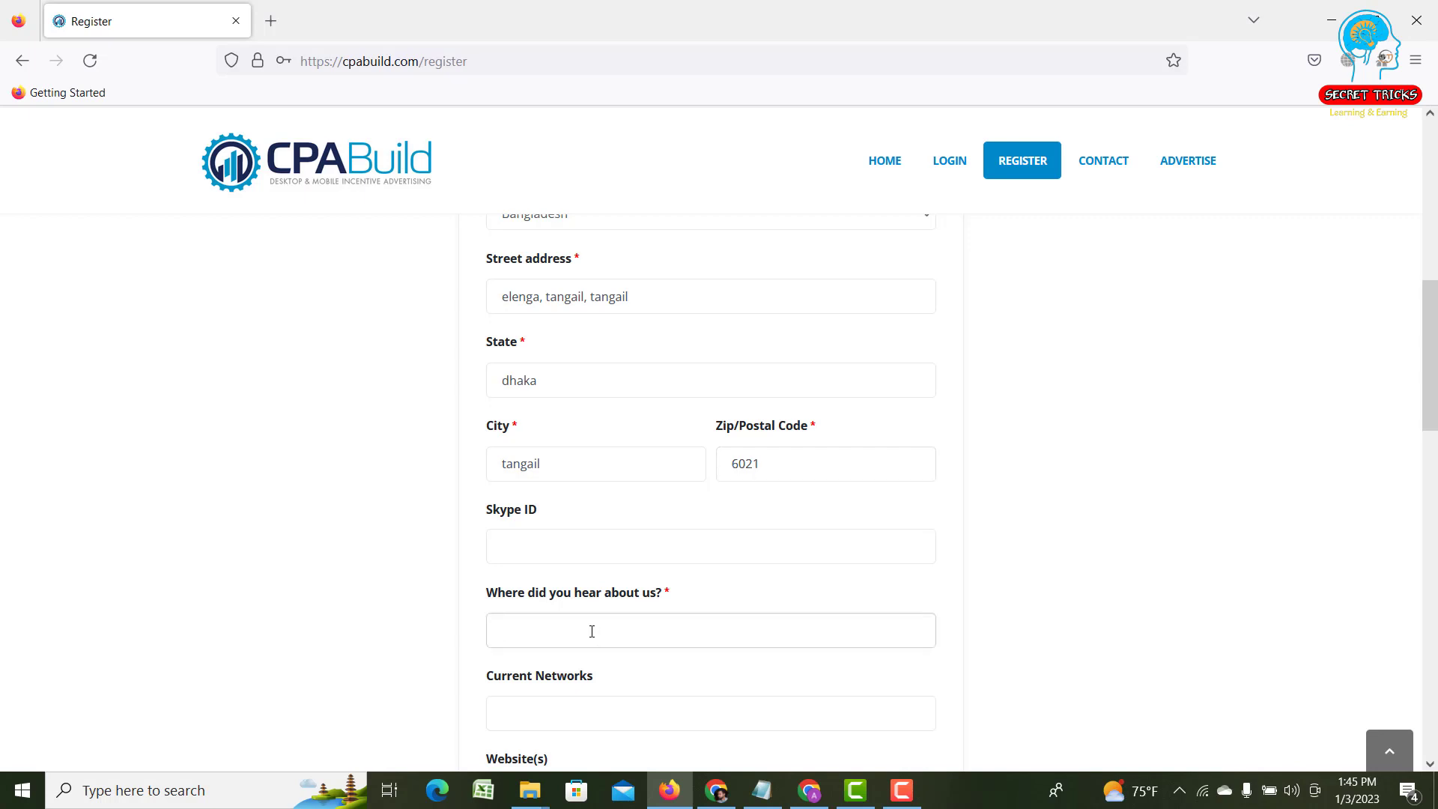
type("youtube, friend, affpaiying")
scroll(729, 738, "down", 1)
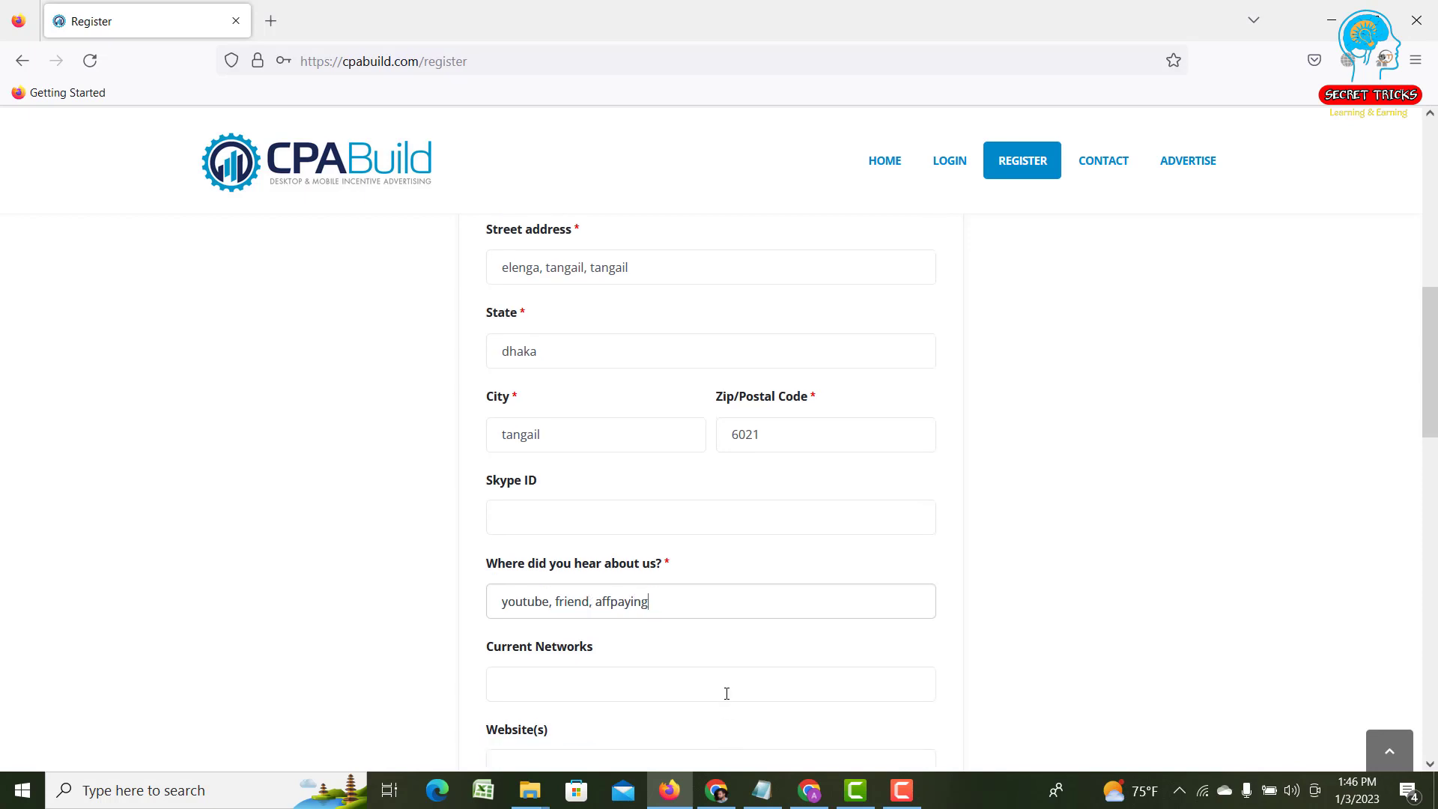
scroll(728, 681, "down", 1)
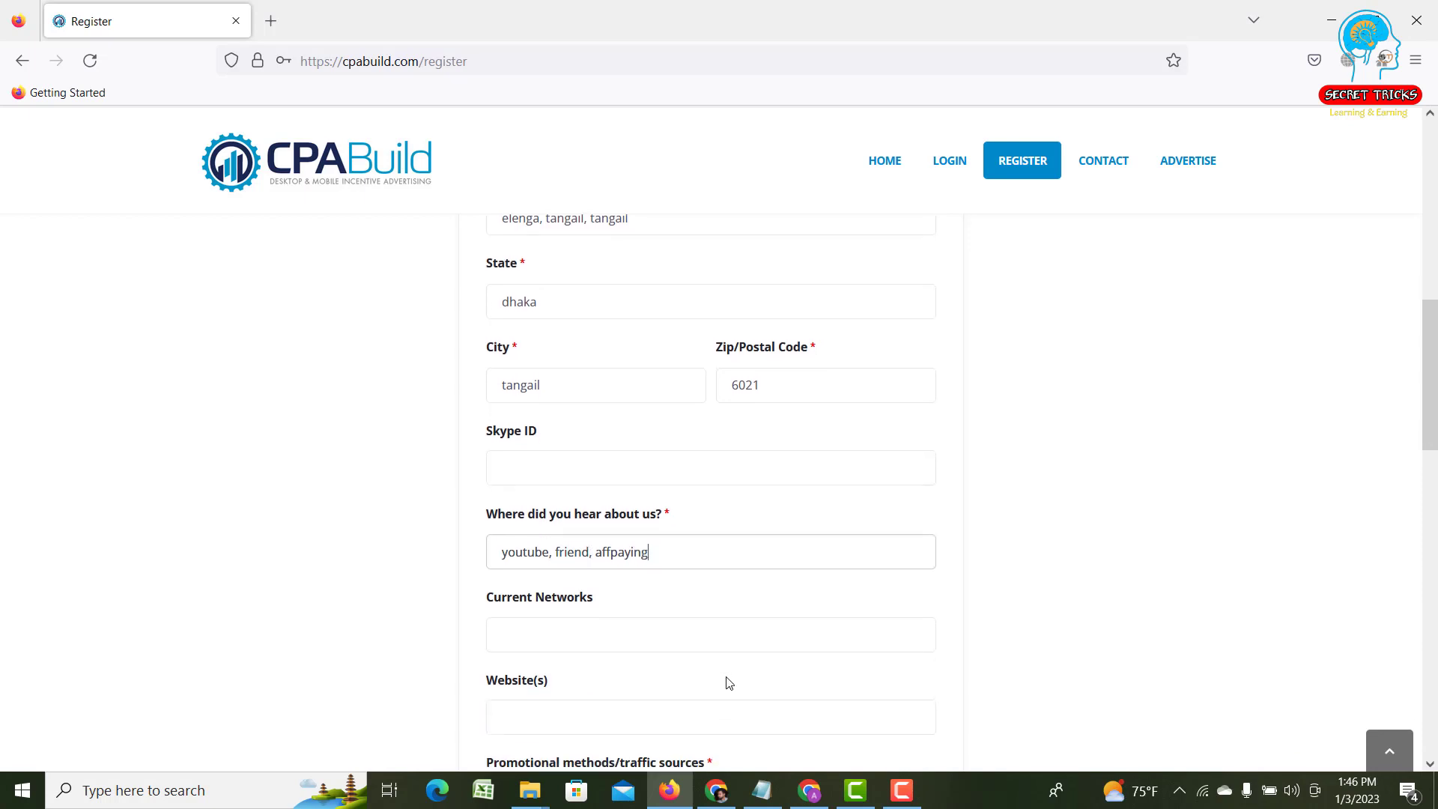
left_click(632, 636)
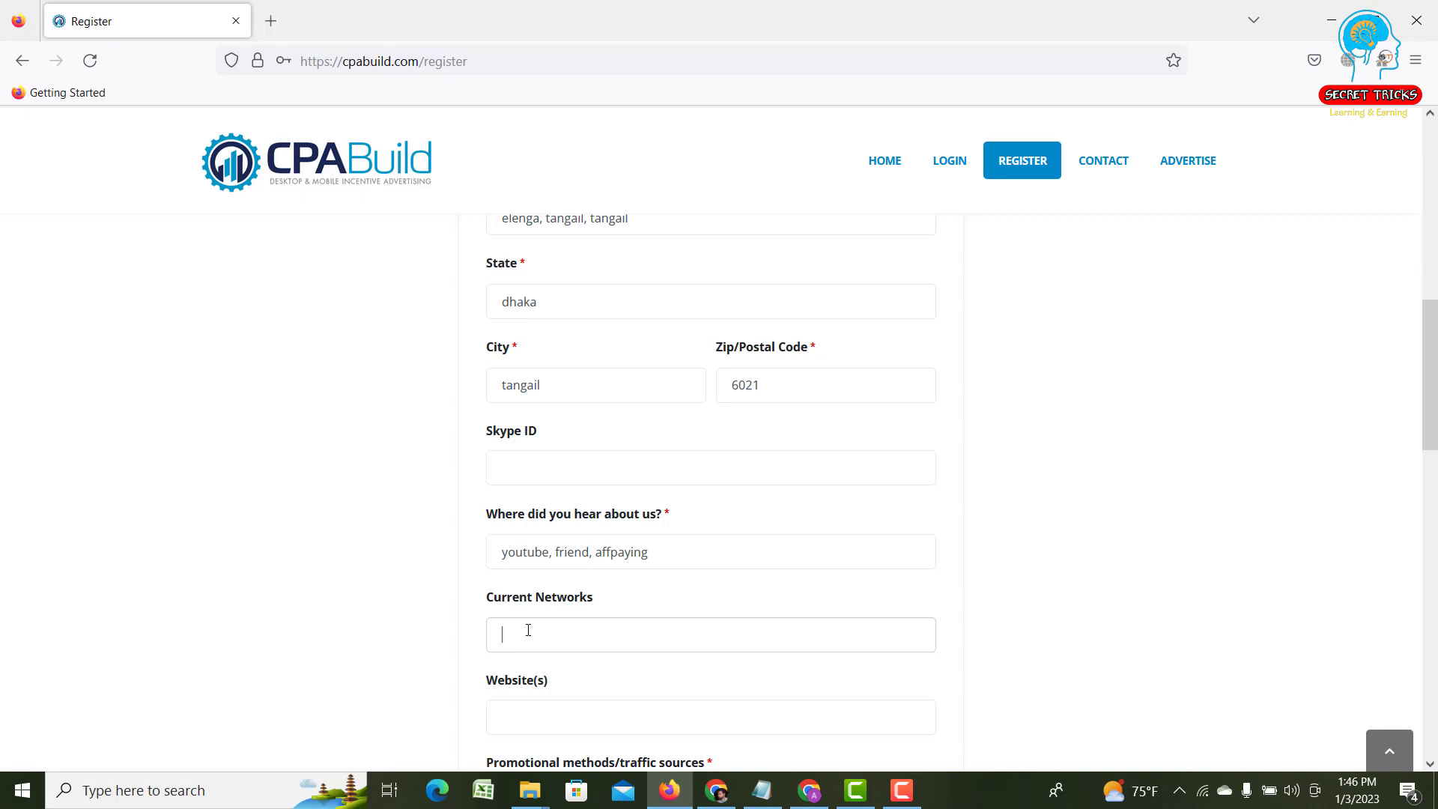
type("m")
key("BackSpace")
type("cpafull")
key("ctrl+a")
key("BackSpace")
scroll(528, 629, "down", 1)
left_click(539, 636)
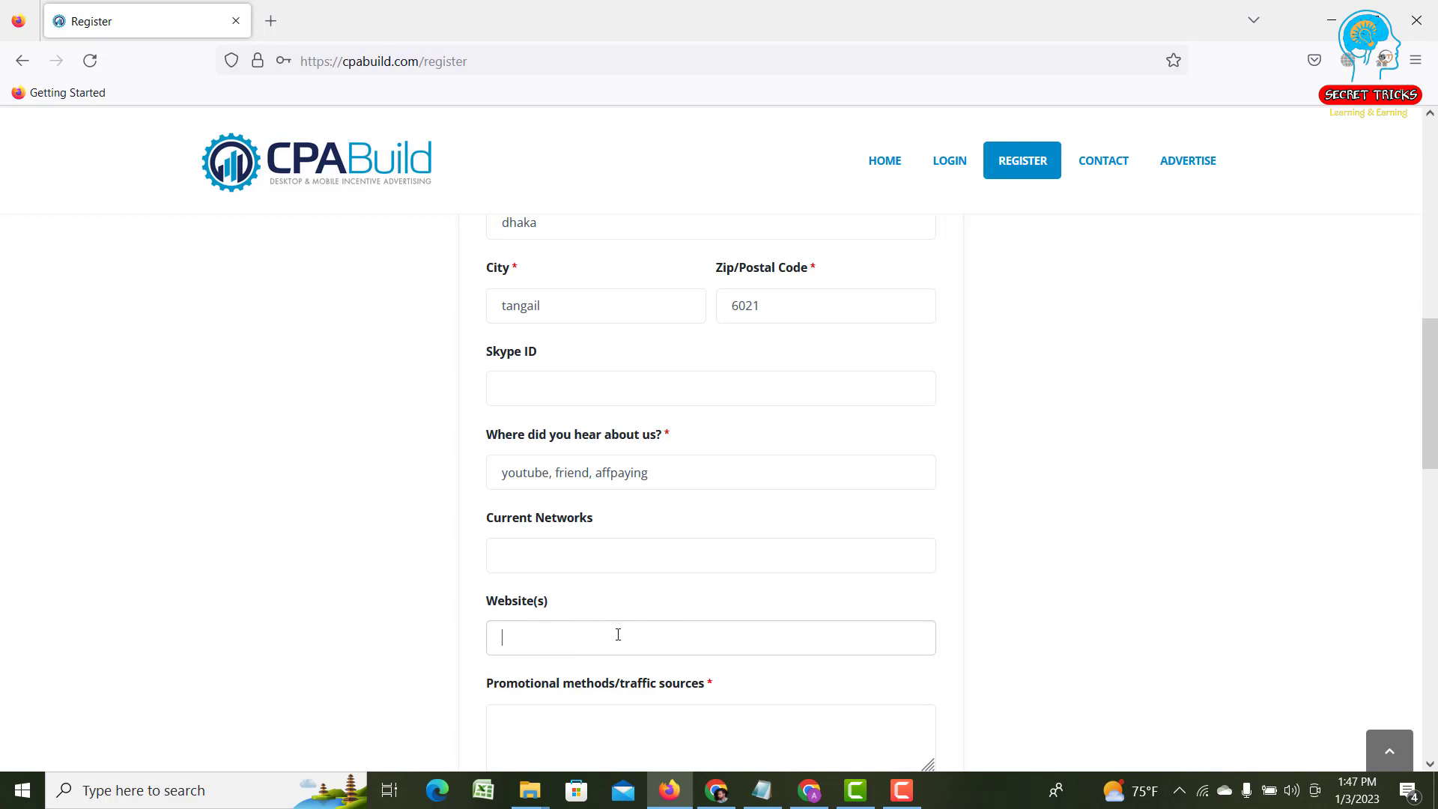
scroll(618, 634, "down", 2)
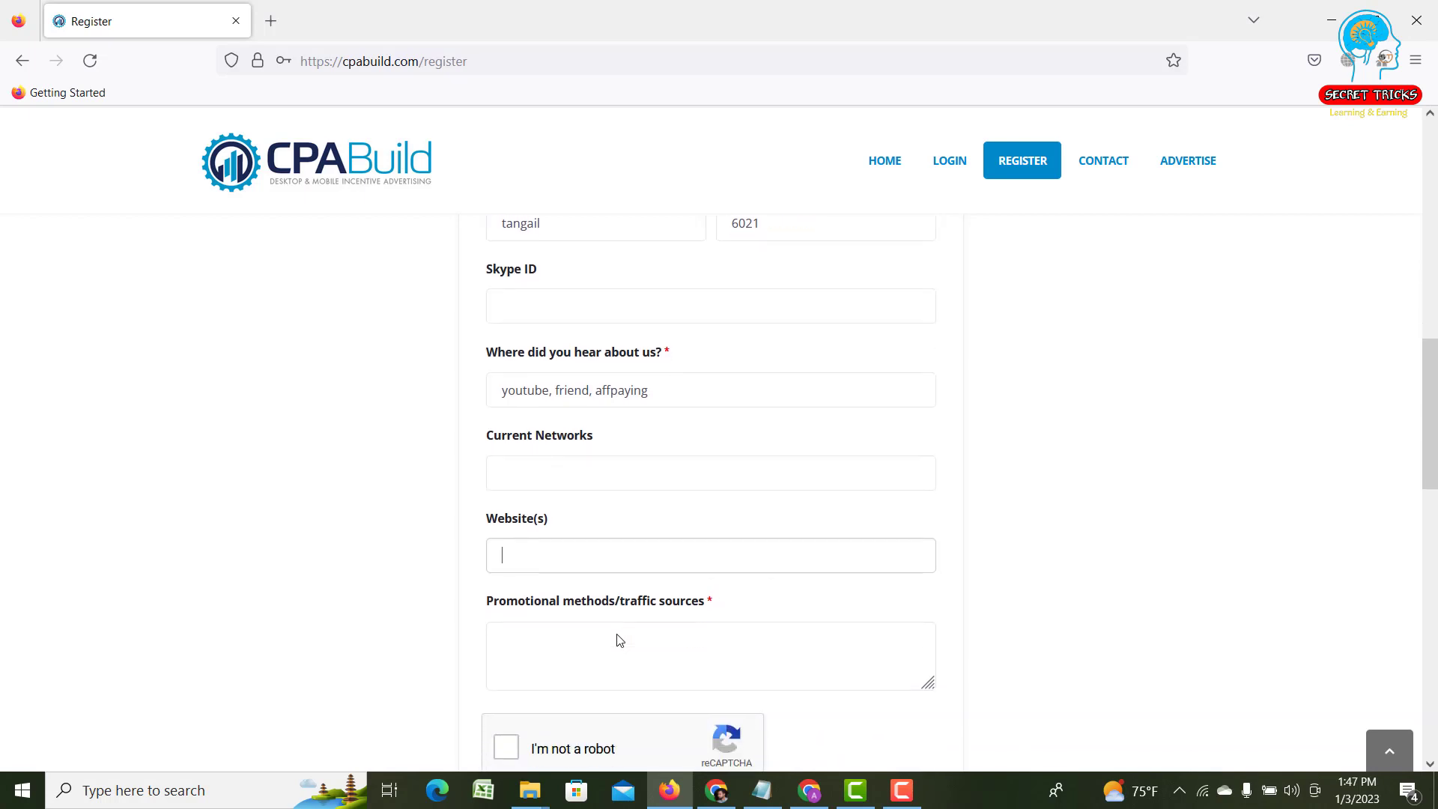
left_click(601, 637)
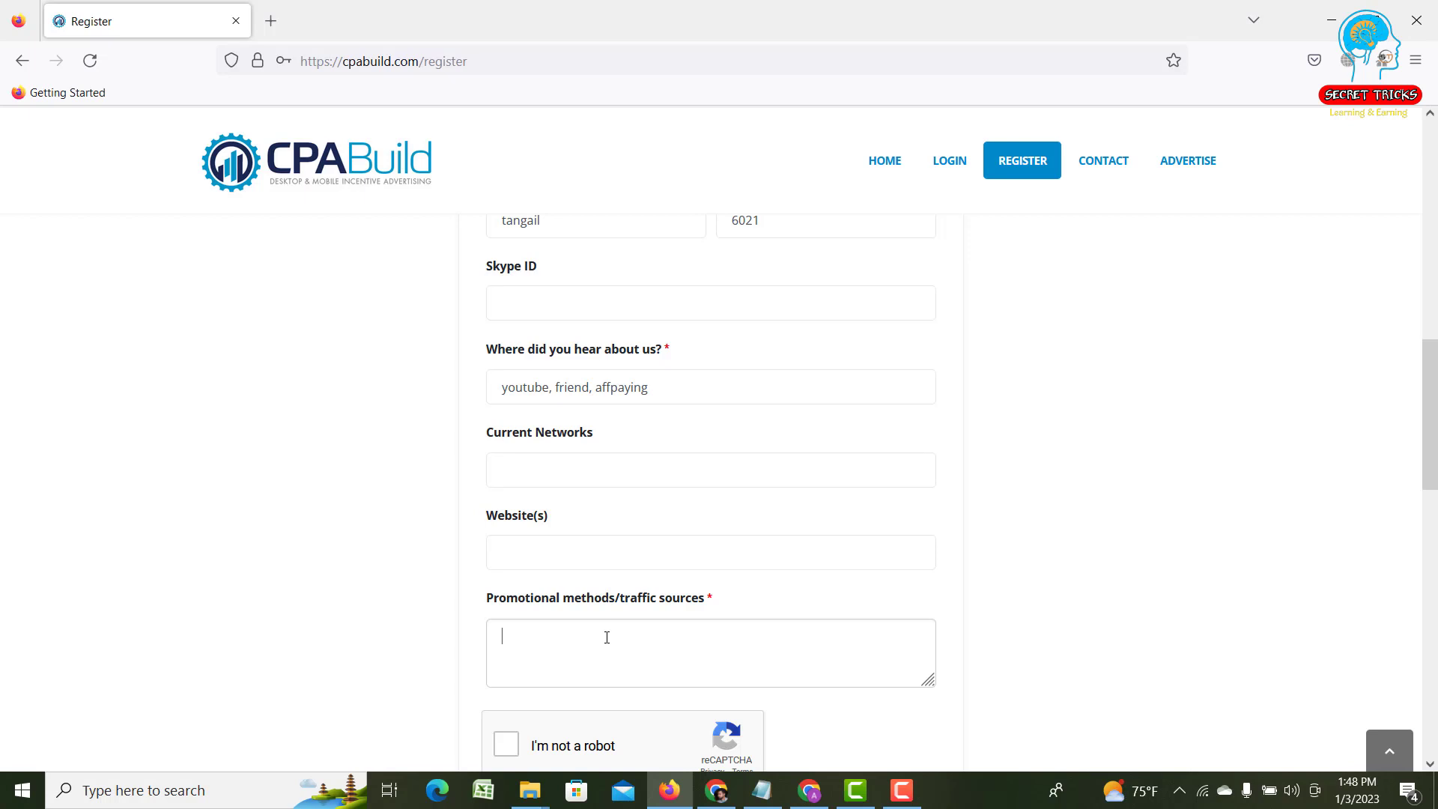
- Write that cpabuild offers will be promoted on facebook, instagram, pinterest and twitter
type("I wo")
key("BackSpace")
type("ill promote cpabuild offers on social media")
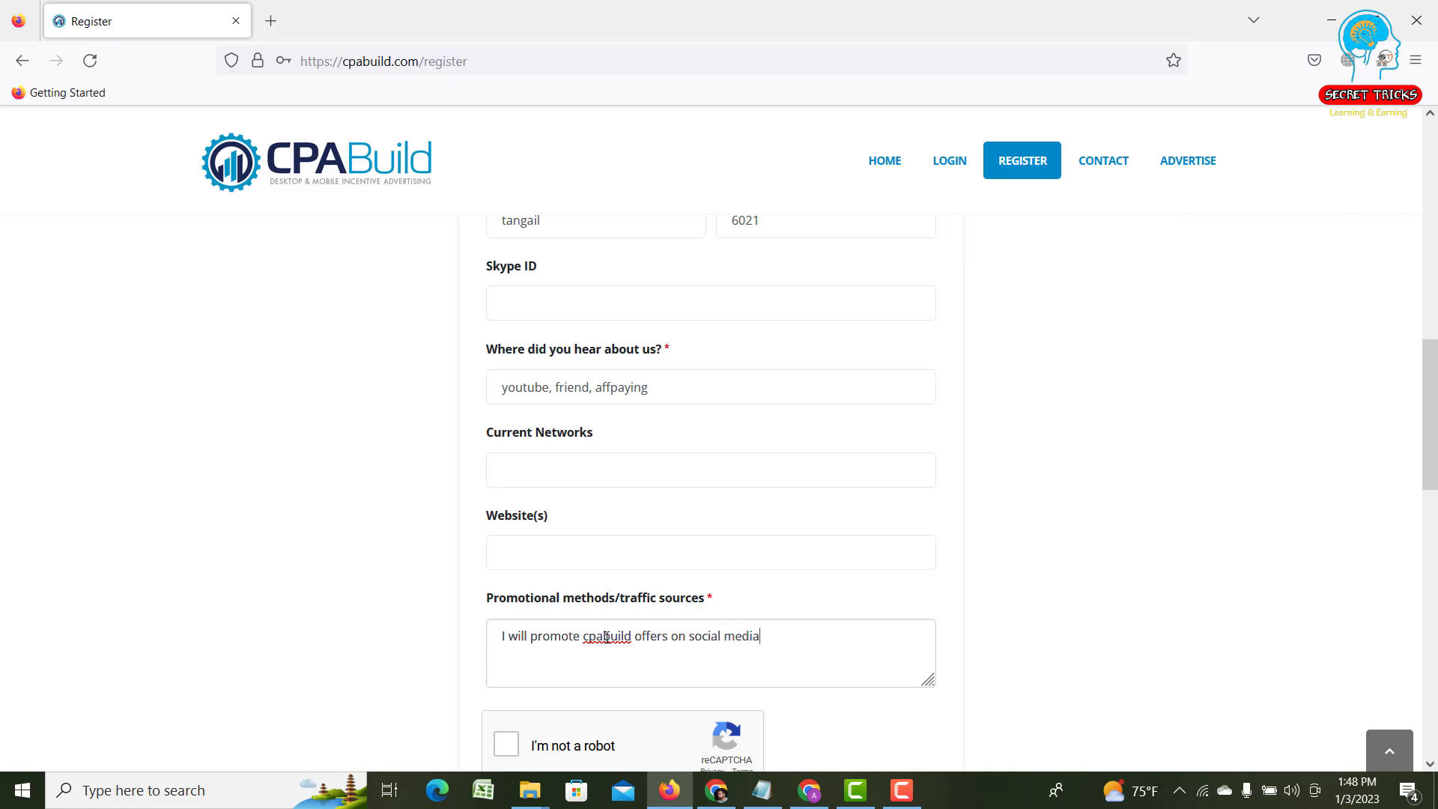
type(" platform")
type("like facebook, insta")
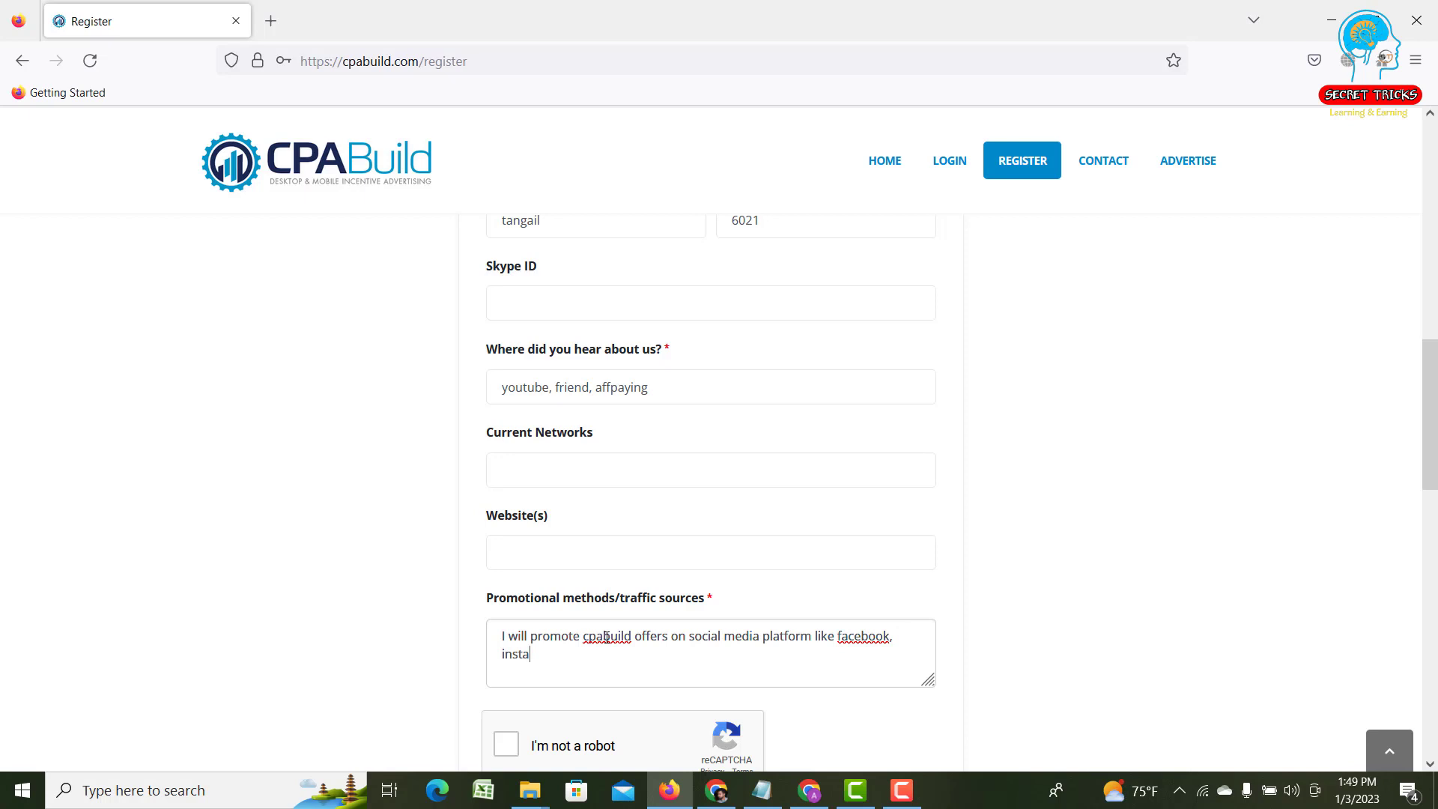
type("gram, pinterest")
key("BackSpace")
type(", twitter")
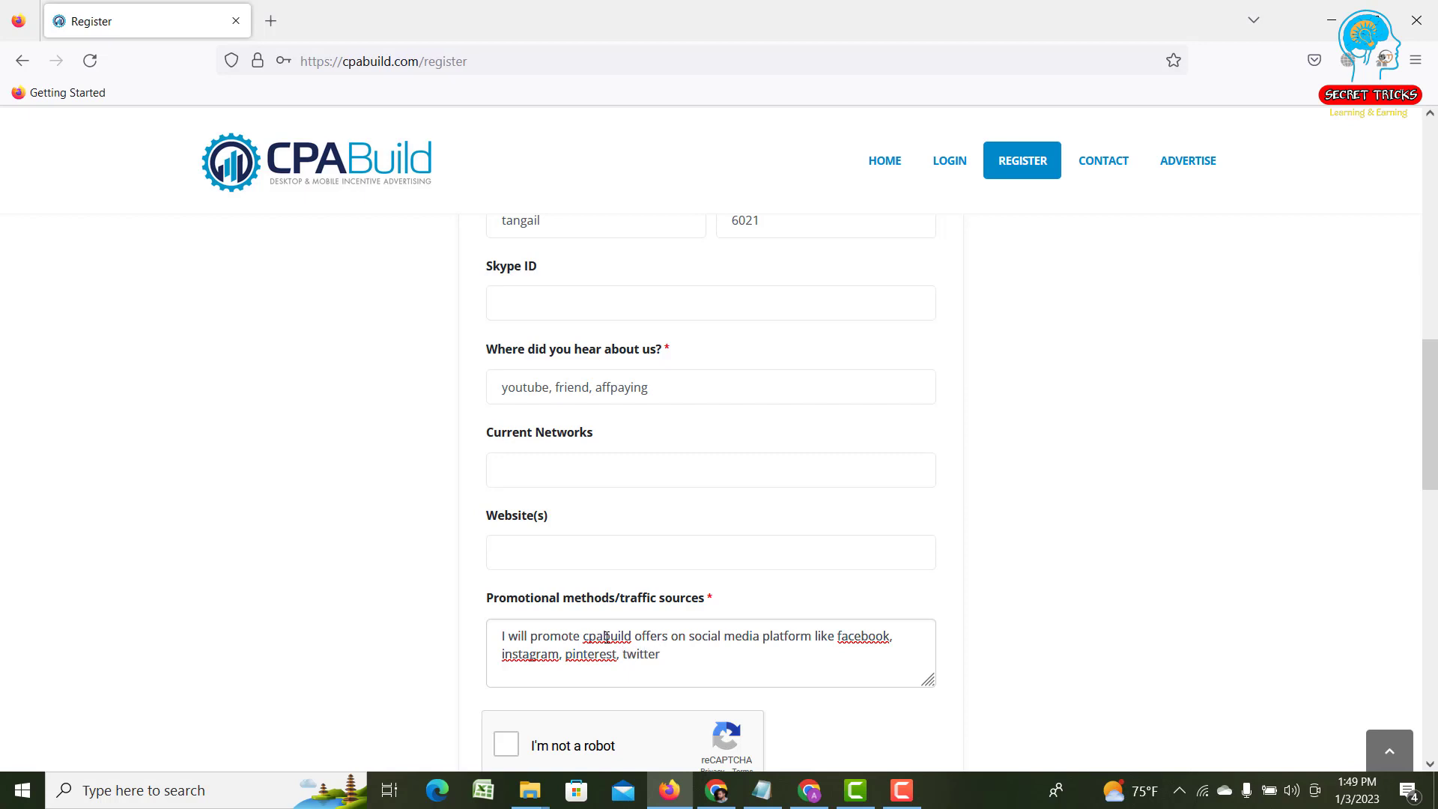
type(" et")
key("BackSpace")
type(".")
- Add that paid traffic sources like google ads and bing ads are also used
type("I alos")
key("BackSpace")
key("BackSpace")
type("so have some paid traffic so")
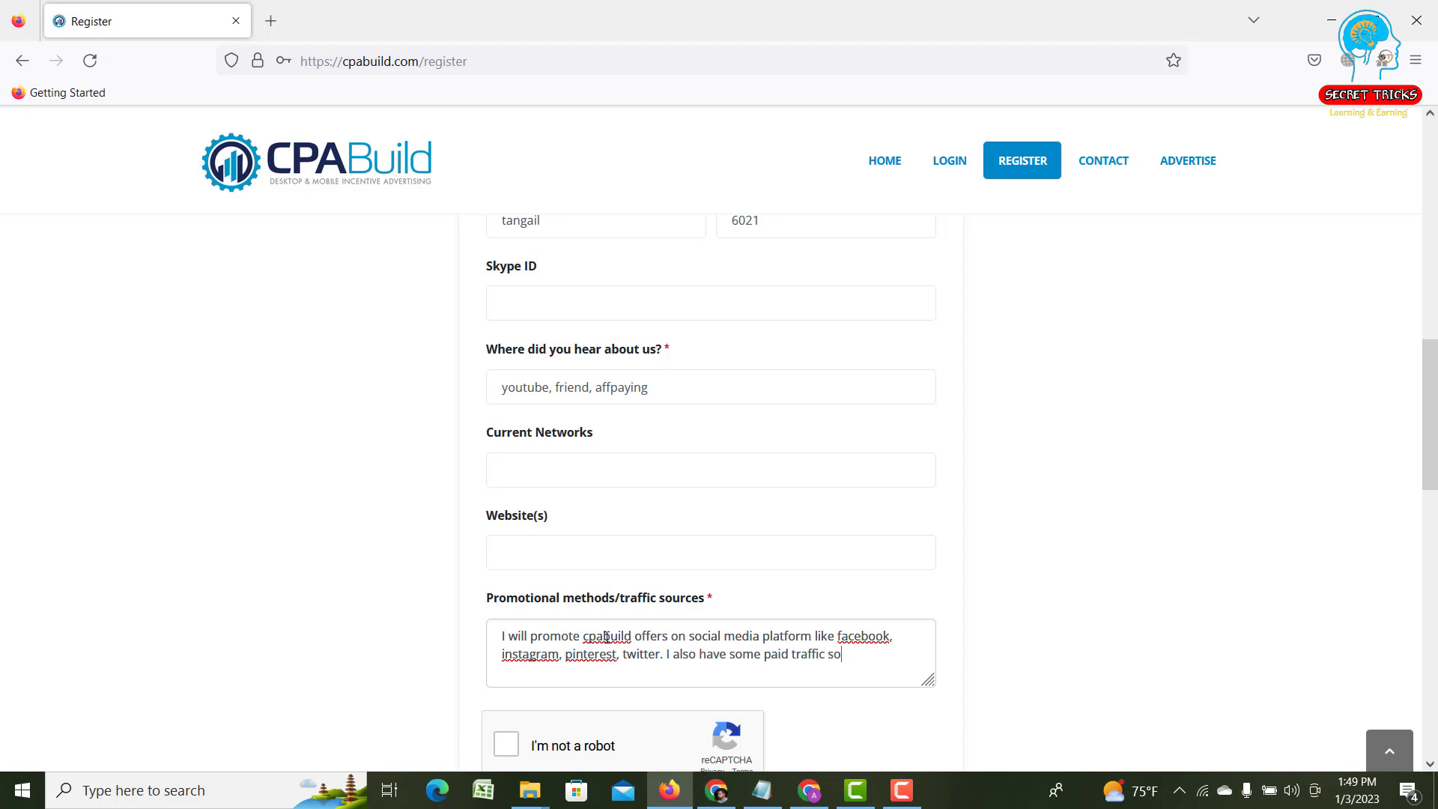
type("urces like goog")
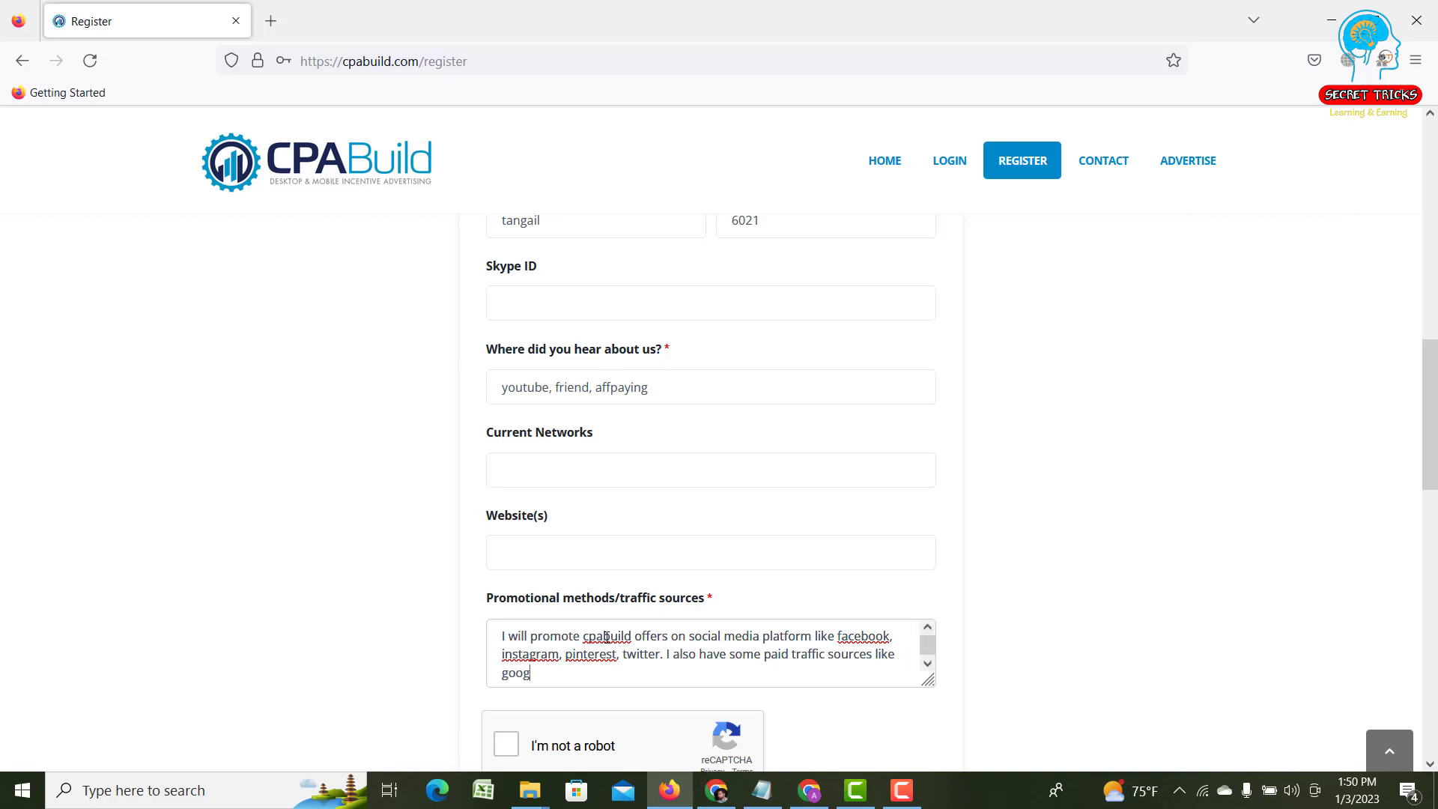
type("le ads")
type(", bing ads etc.")
left_click_drag(503, 635, 503, 633)
left_click(697, 673)
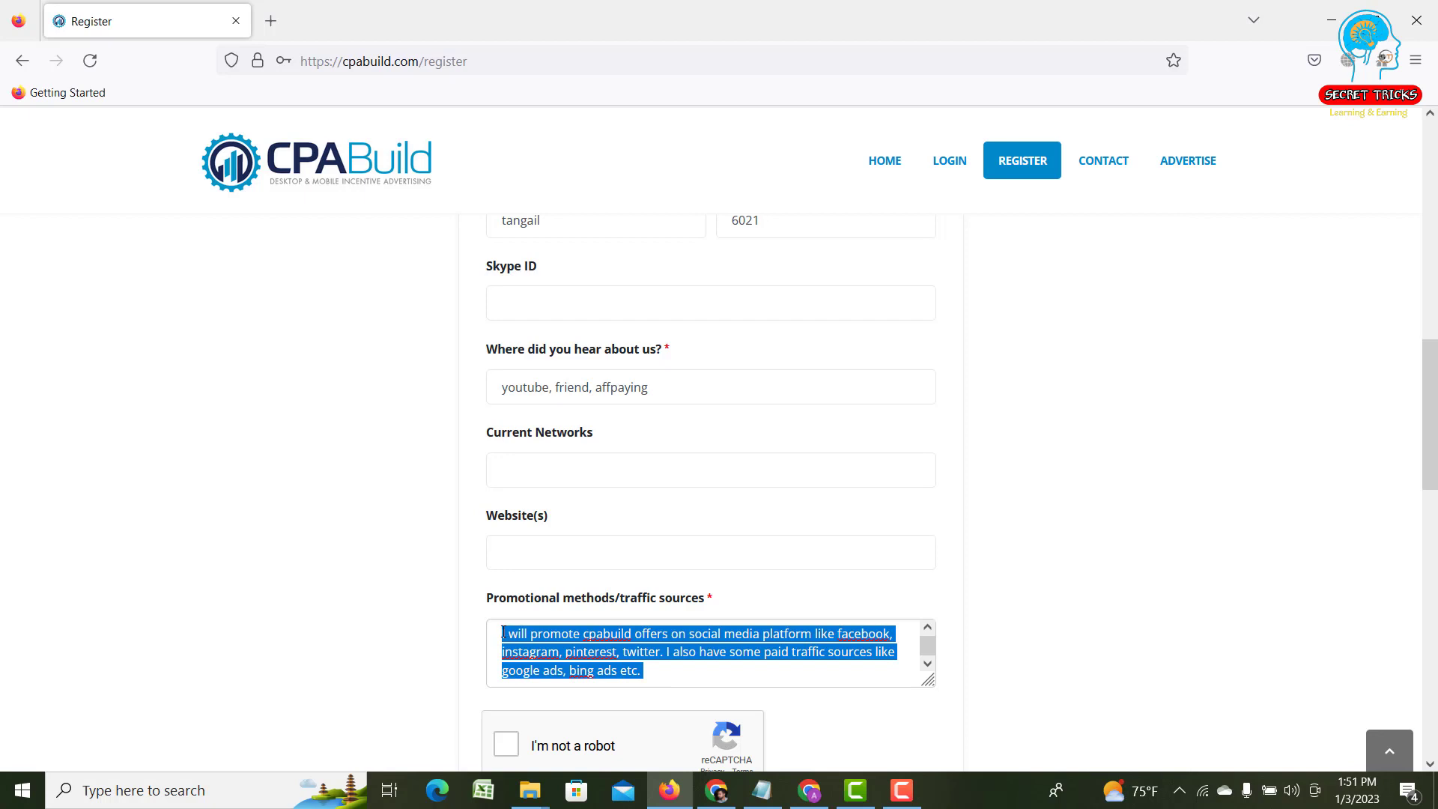
left_click(349, 573)
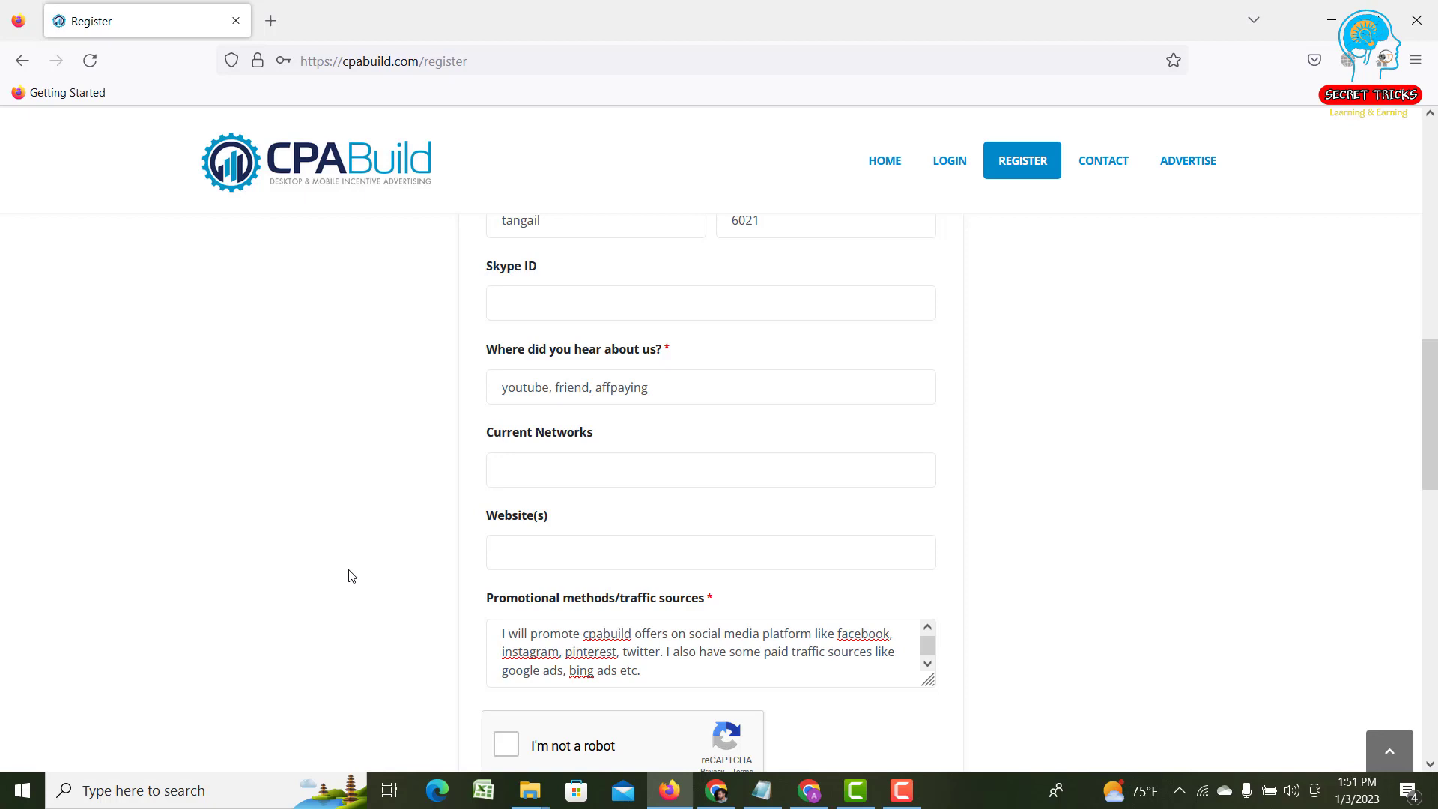
scroll(403, 582, "down", 1)
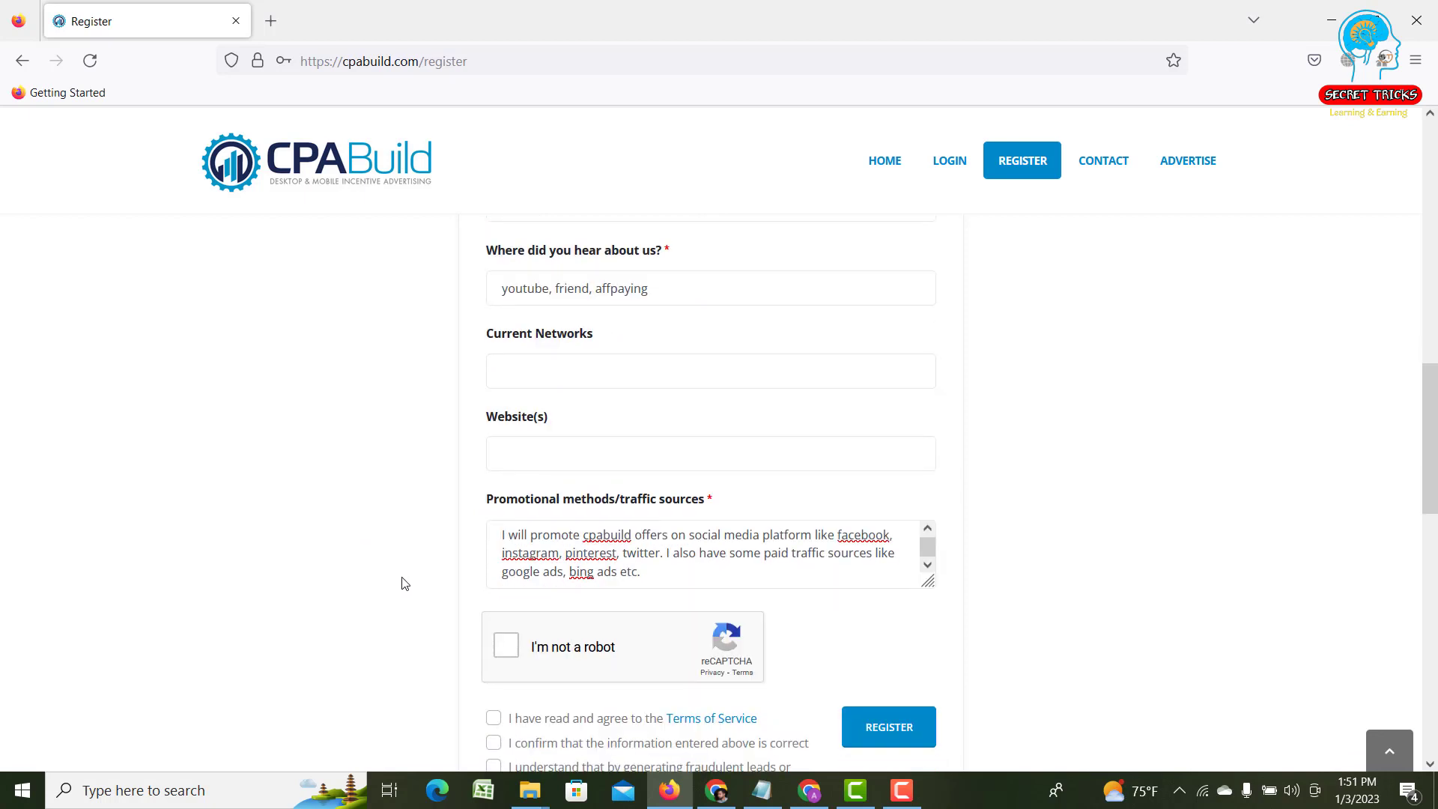
- Tick the reCAPTCHA 'I'm not a robot' checkbox on the registration form
left_click(510, 649)
scroll(644, 670, "down", 2)
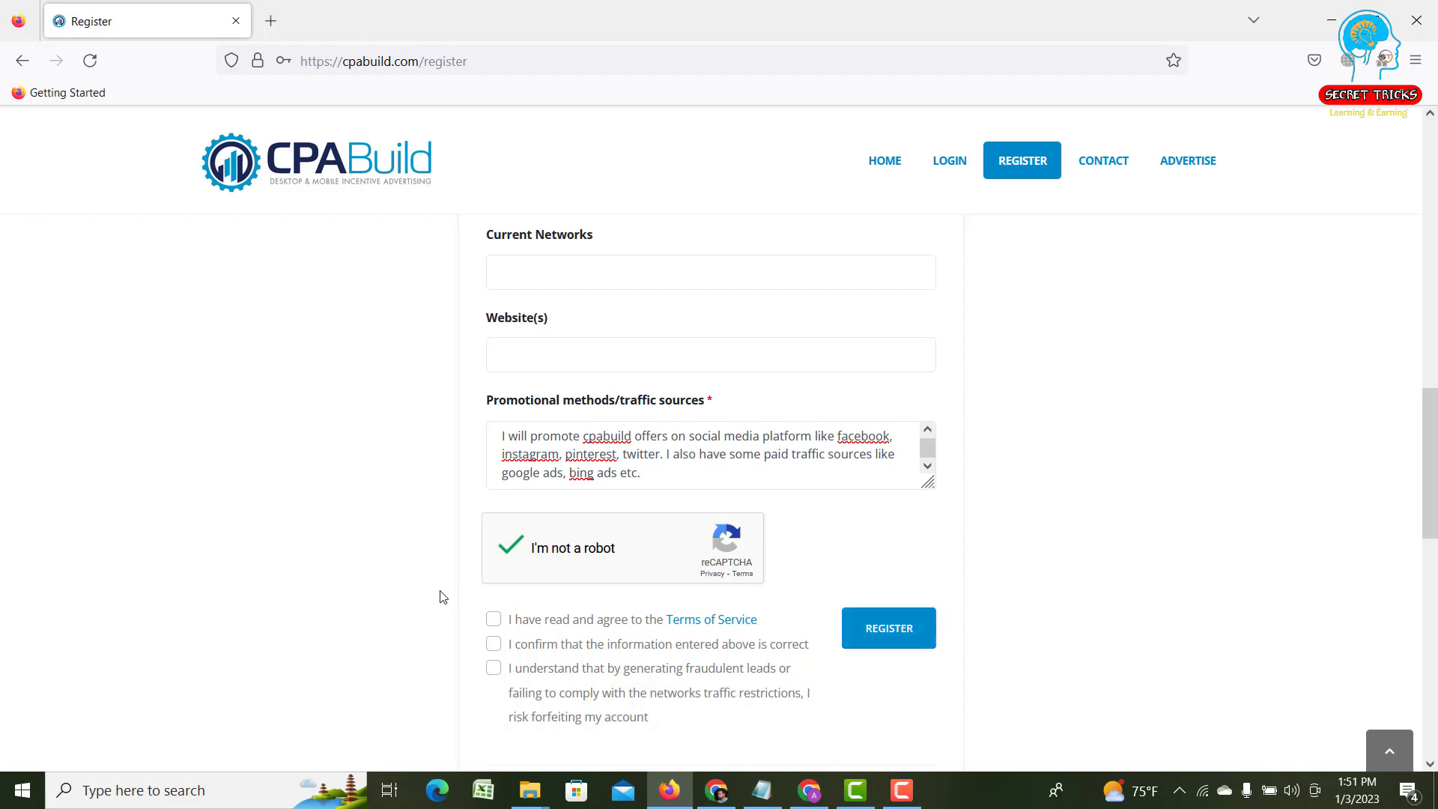
scroll(369, 581, "up", 1)
scroll(369, 581, "up", 12)
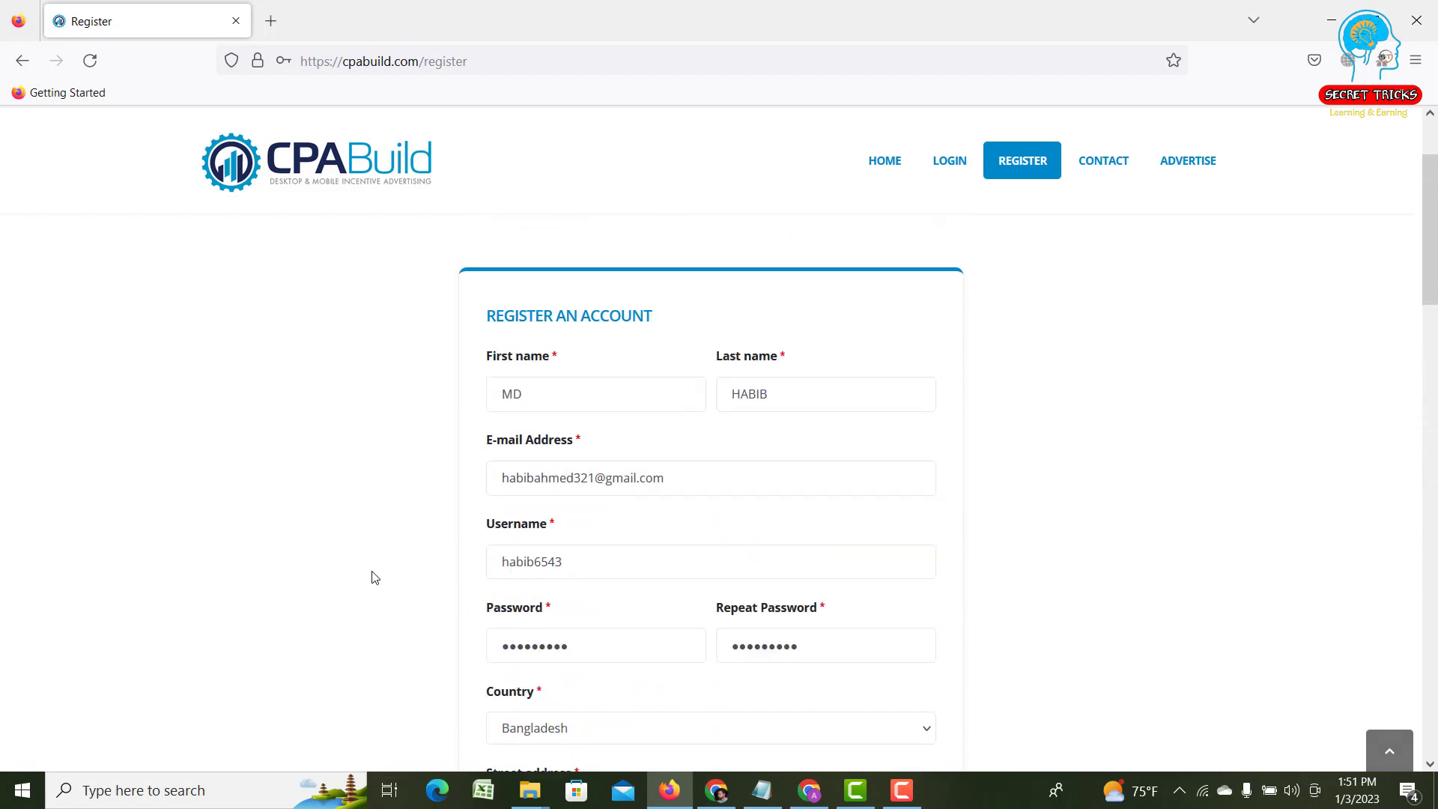
scroll(375, 576, "down", 2)
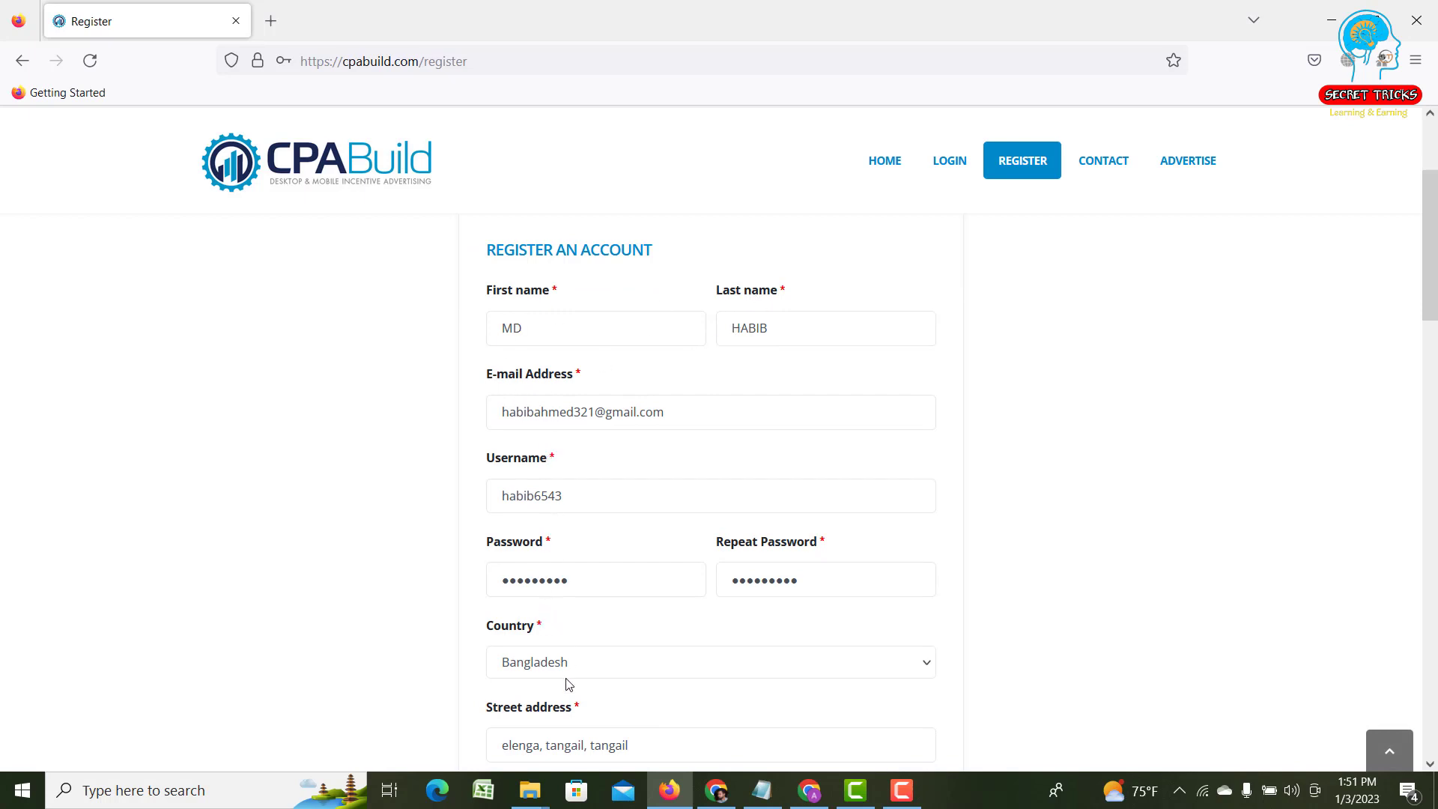
scroll(566, 681, "down", 2)
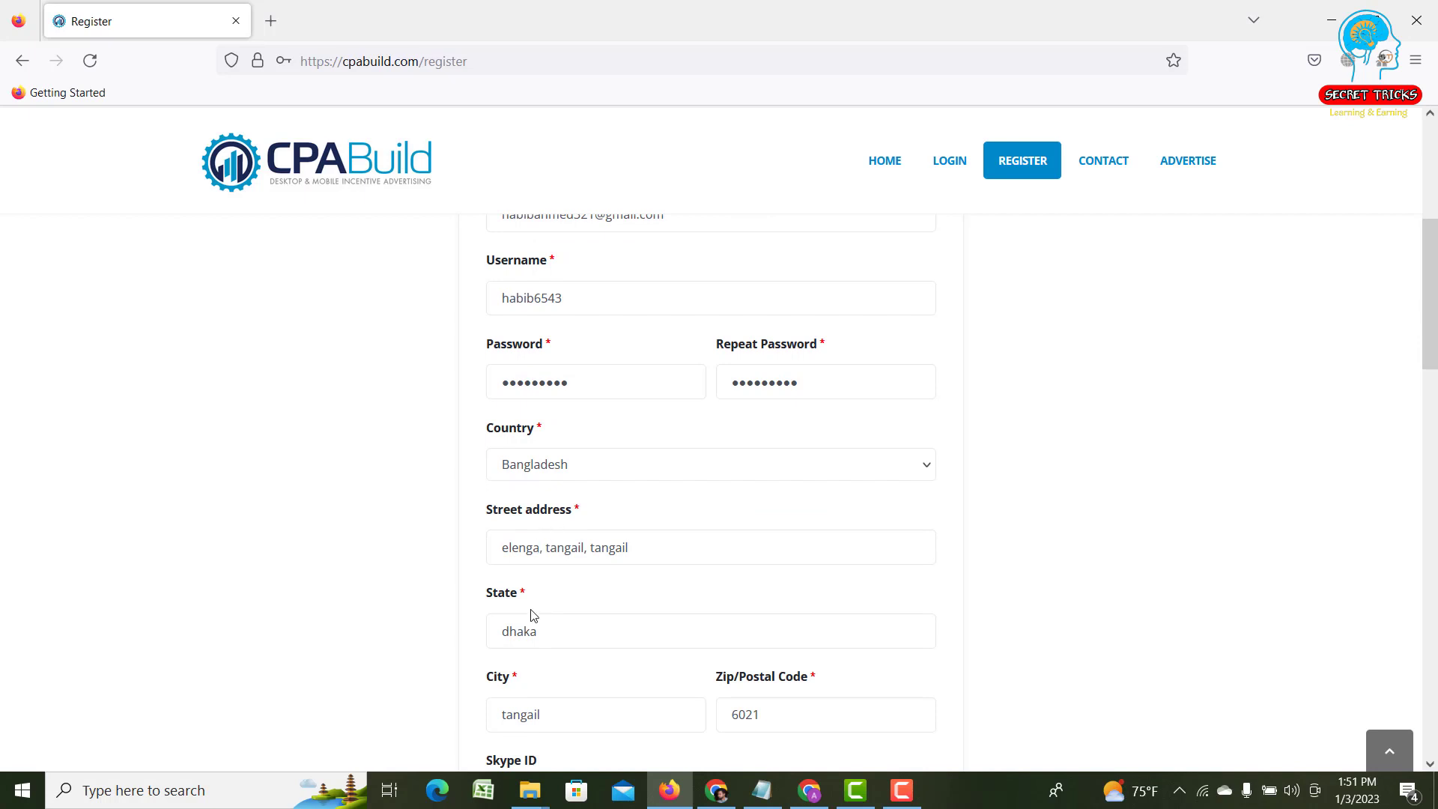
scroll(516, 650, "down", 1)
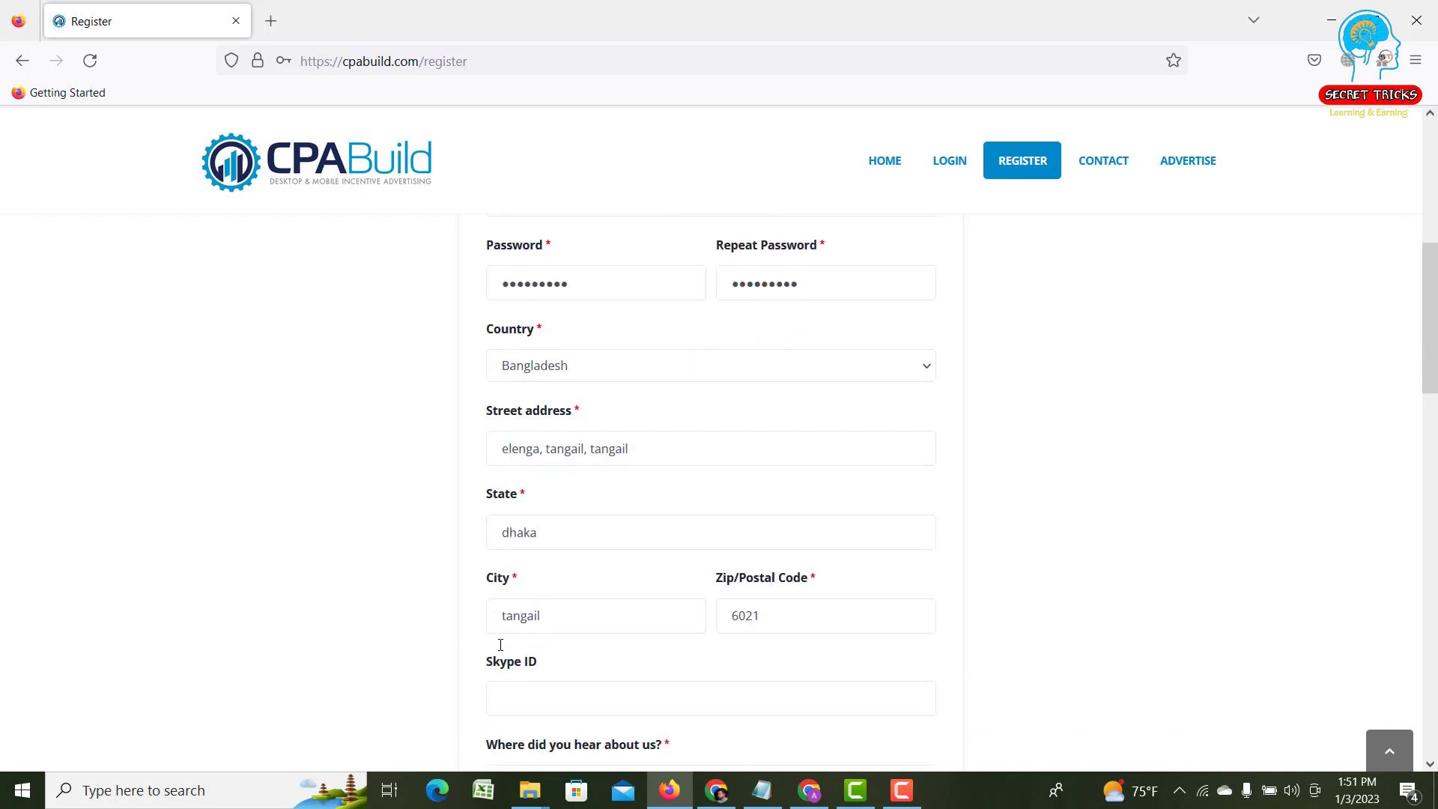
scroll(500, 640, "up", 1)
scroll(516, 637, "up", 3)
scroll(533, 472, "down", 1)
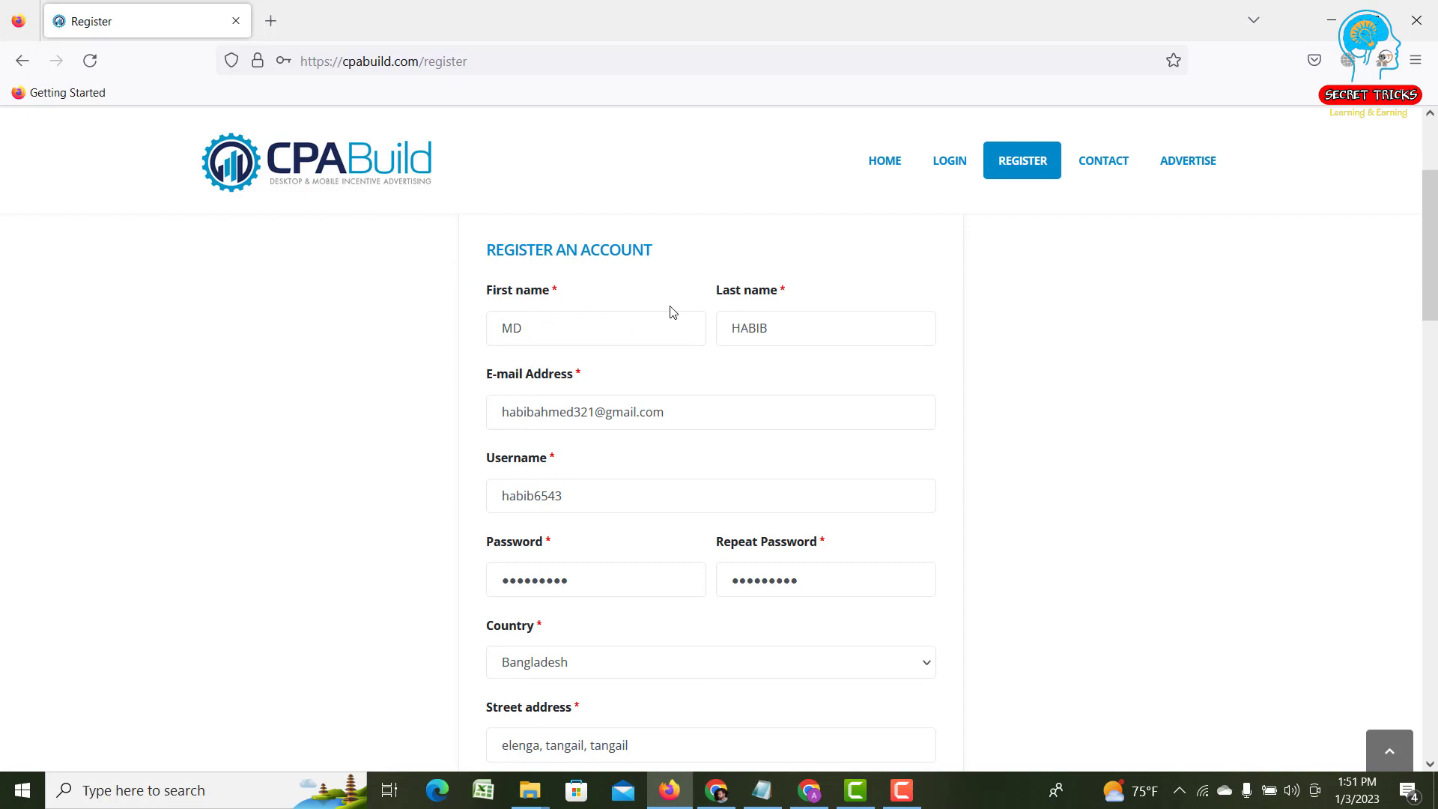
scroll(525, 317, "down", 1)
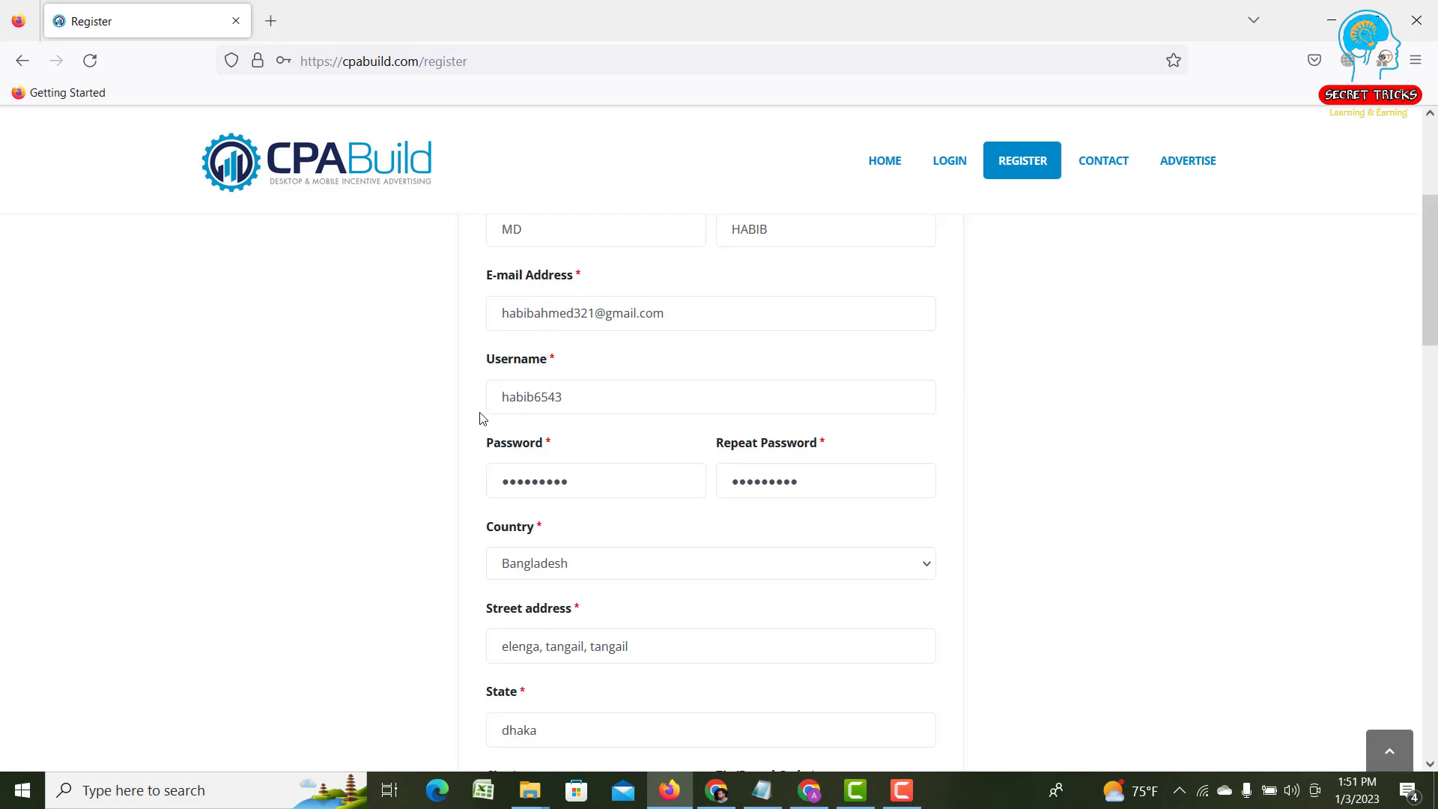
scroll(483, 417, "down", 3)
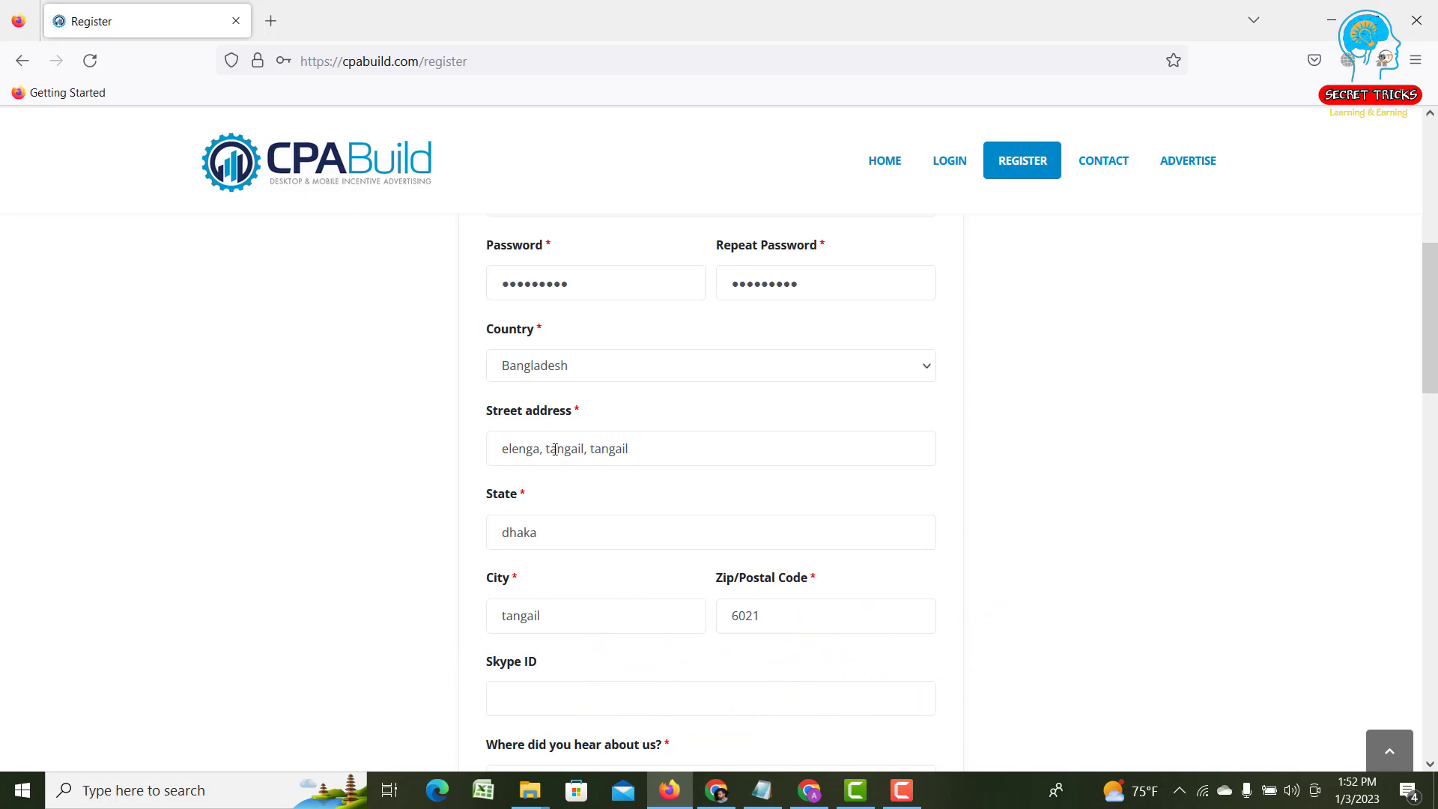
scroll(483, 450, "down", 1)
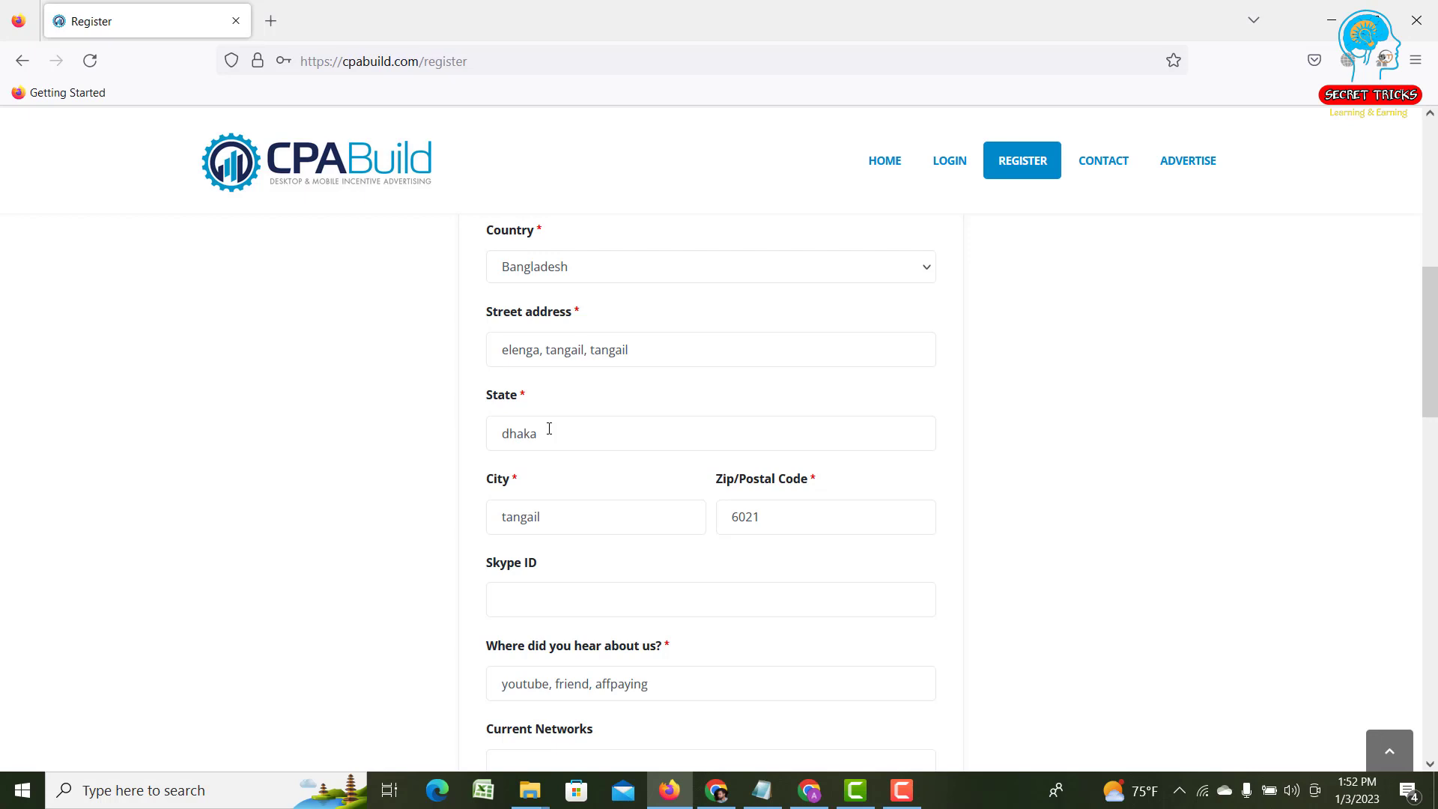
scroll(549, 429, "down", 3)
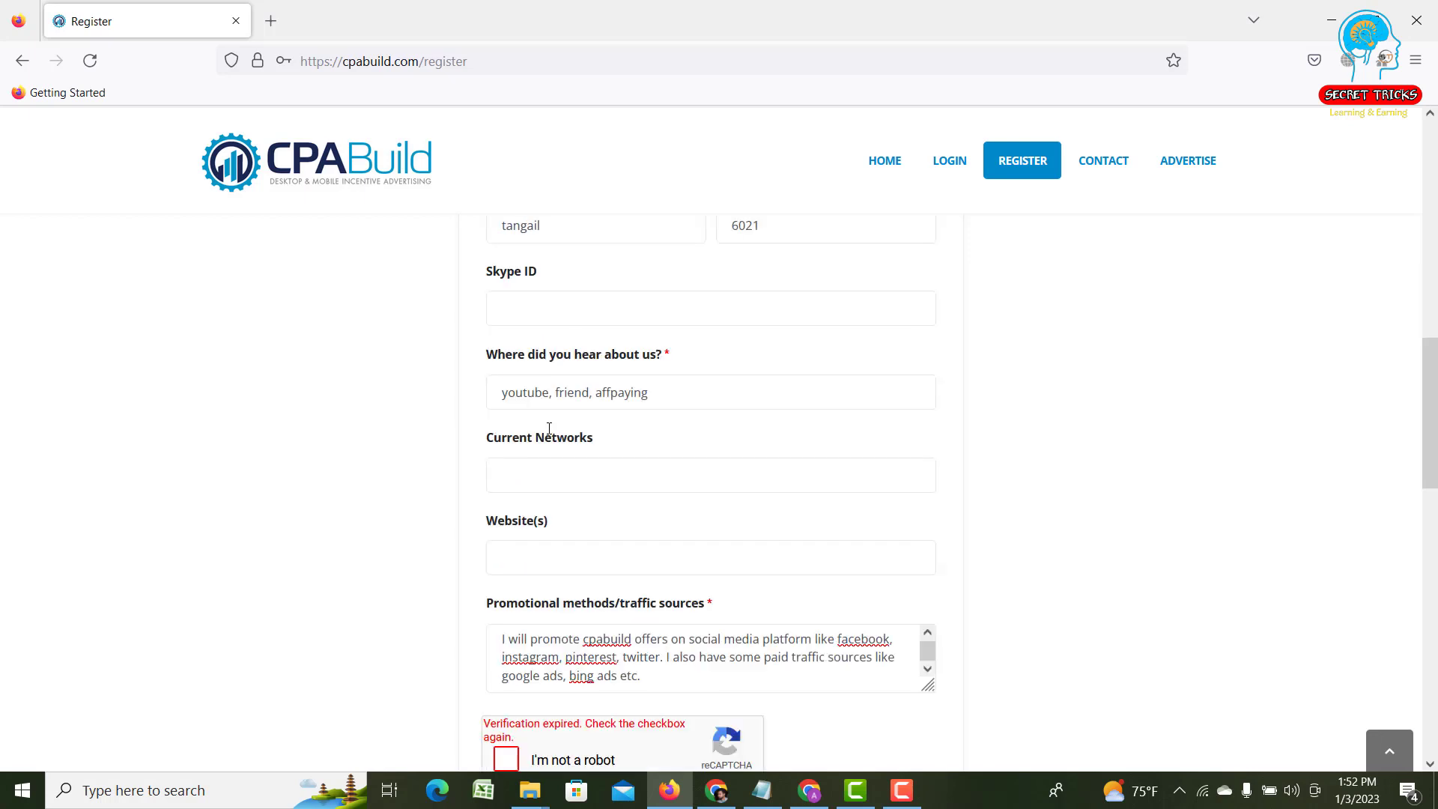
- Tick the expired reCAPTCHA 'I'm not a robot' checkbox again
scroll(514, 438, "down", 1)
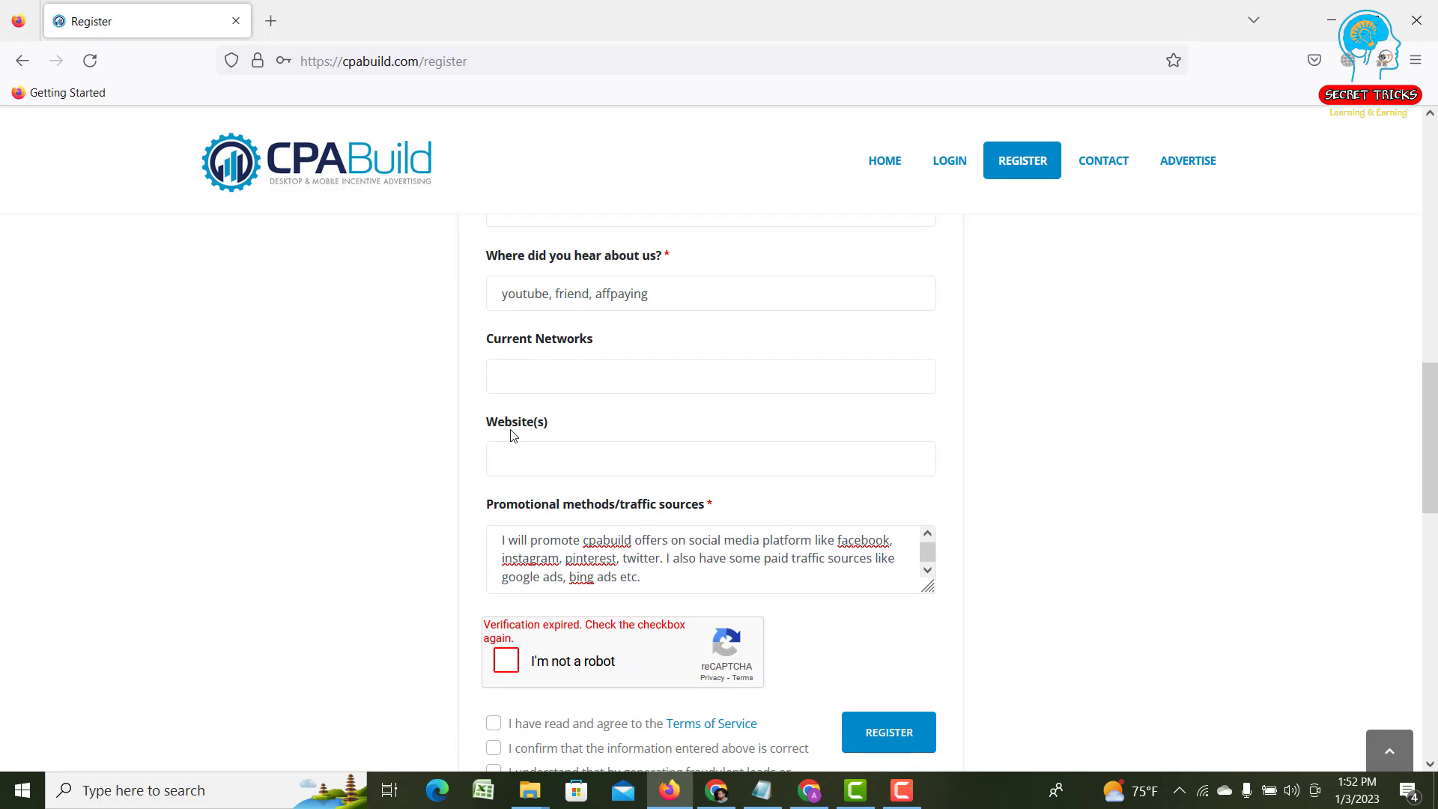
scroll(514, 436, "up", 2)
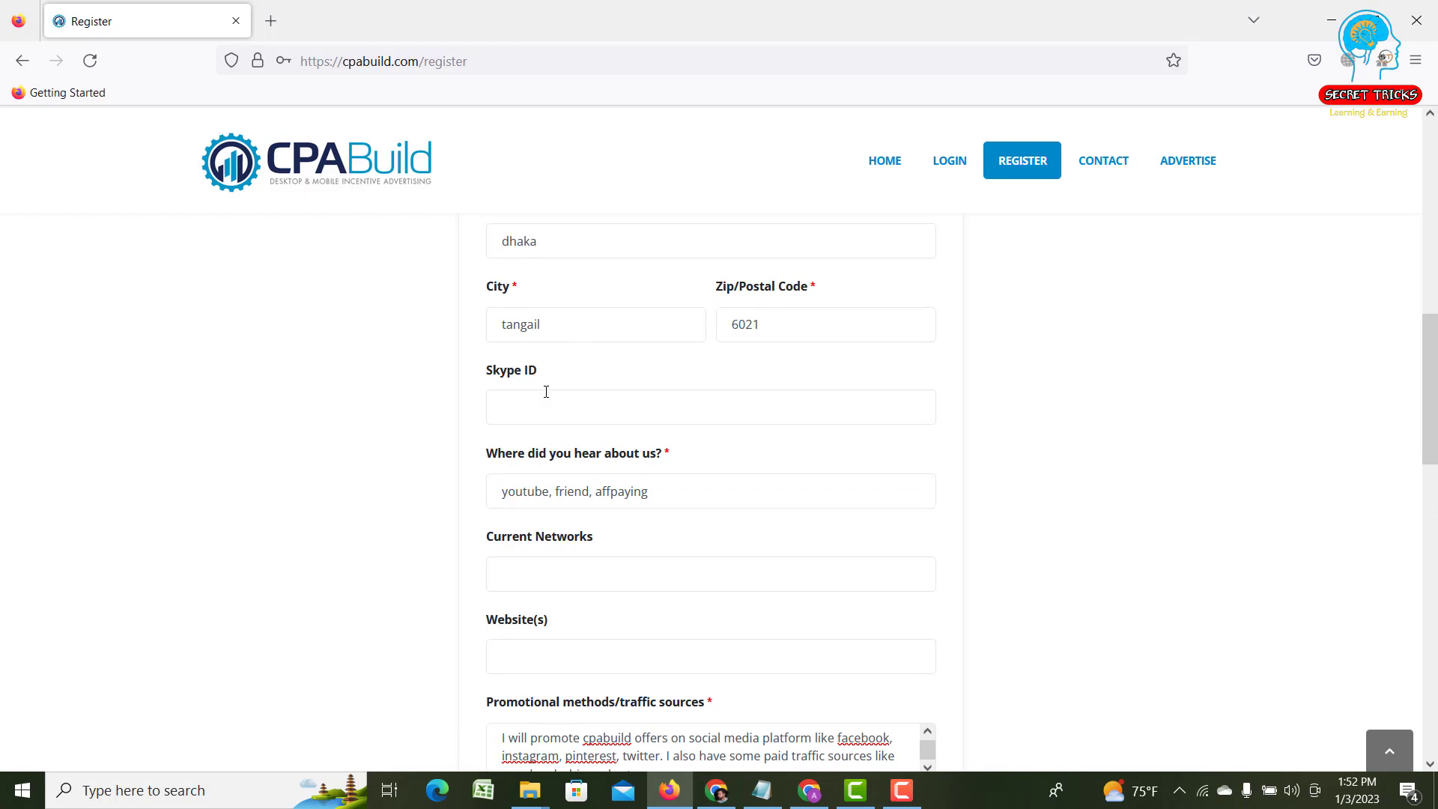
scroll(546, 392, "down", 1)
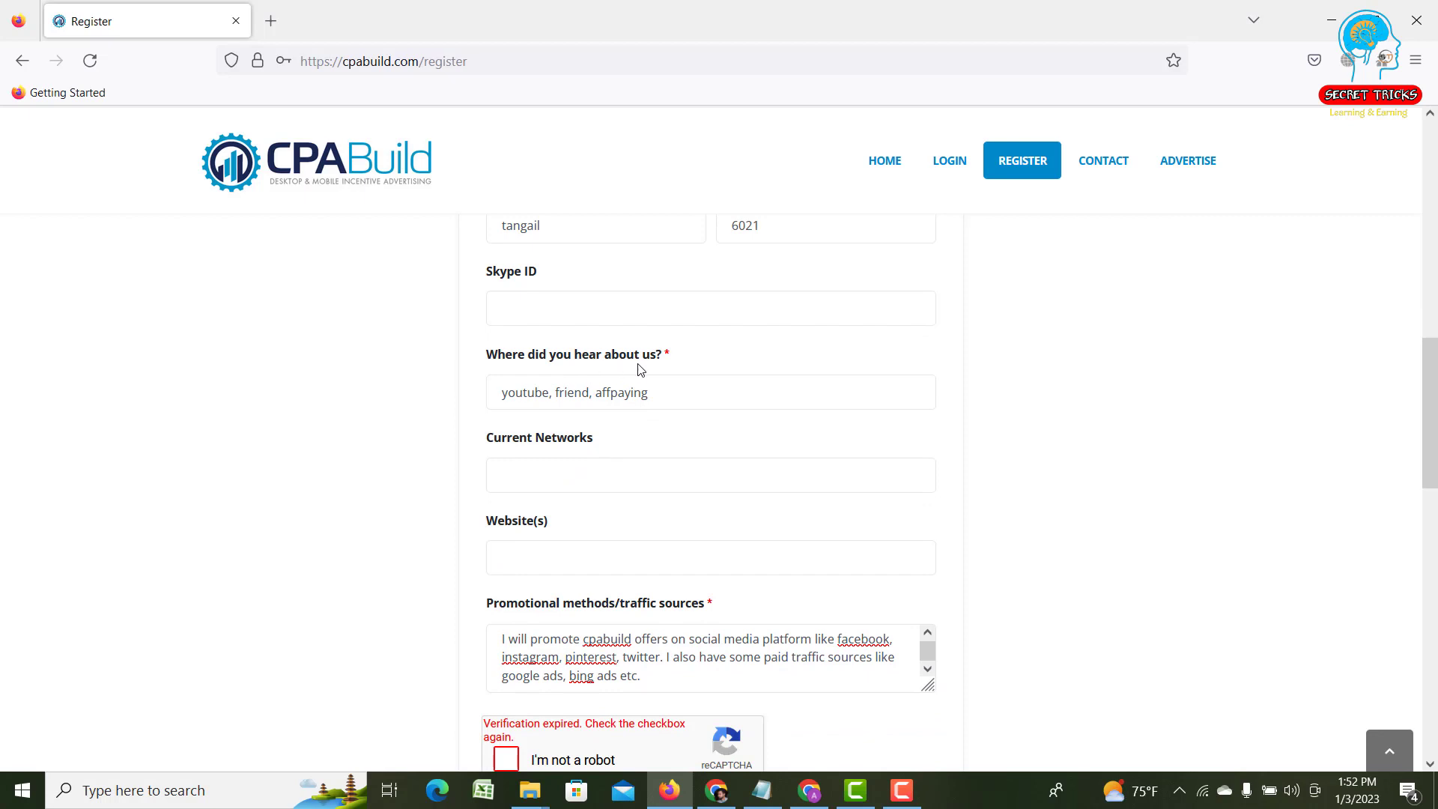
scroll(638, 366, "down", 1)
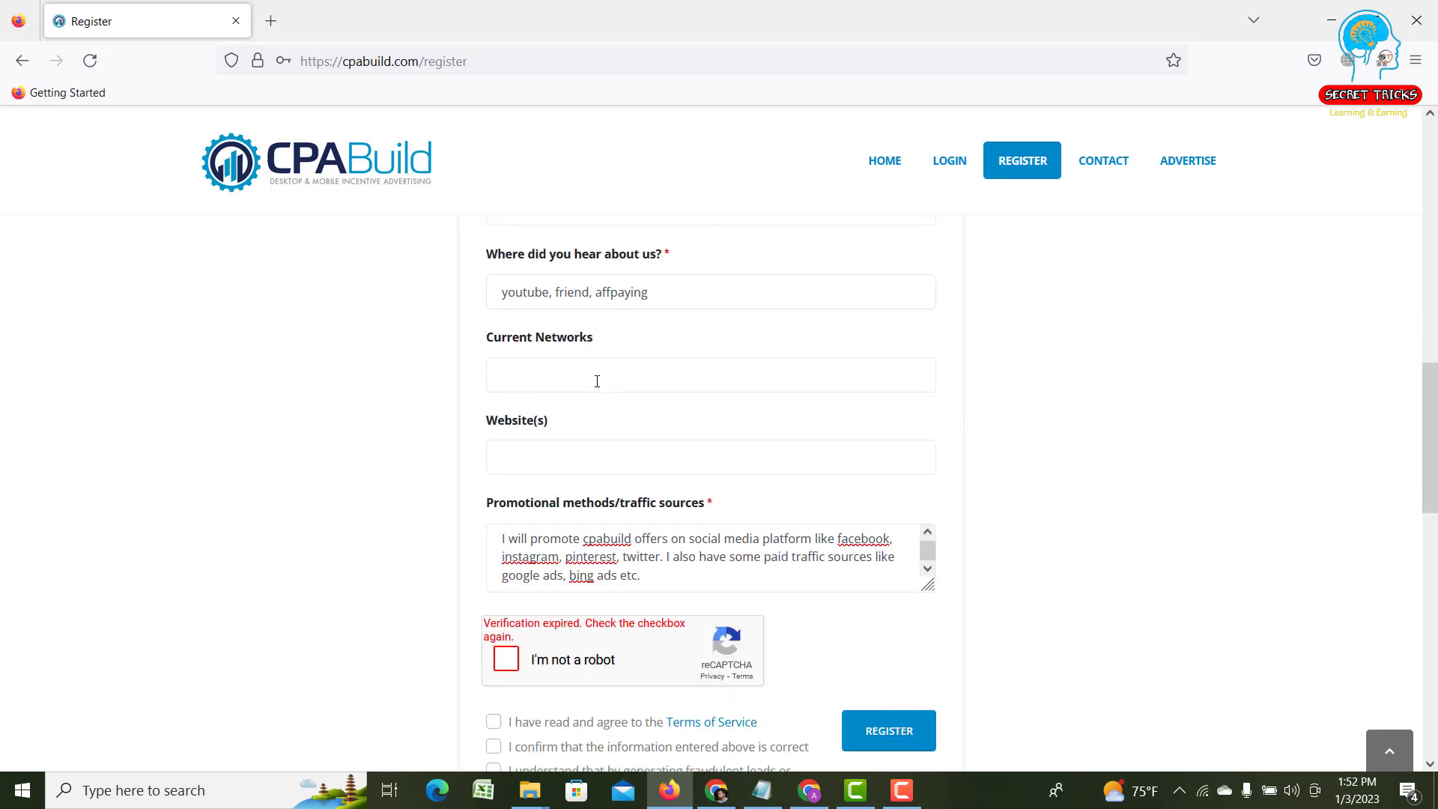
scroll(597, 381, "down", 1)
scroll(563, 377, "down", 1)
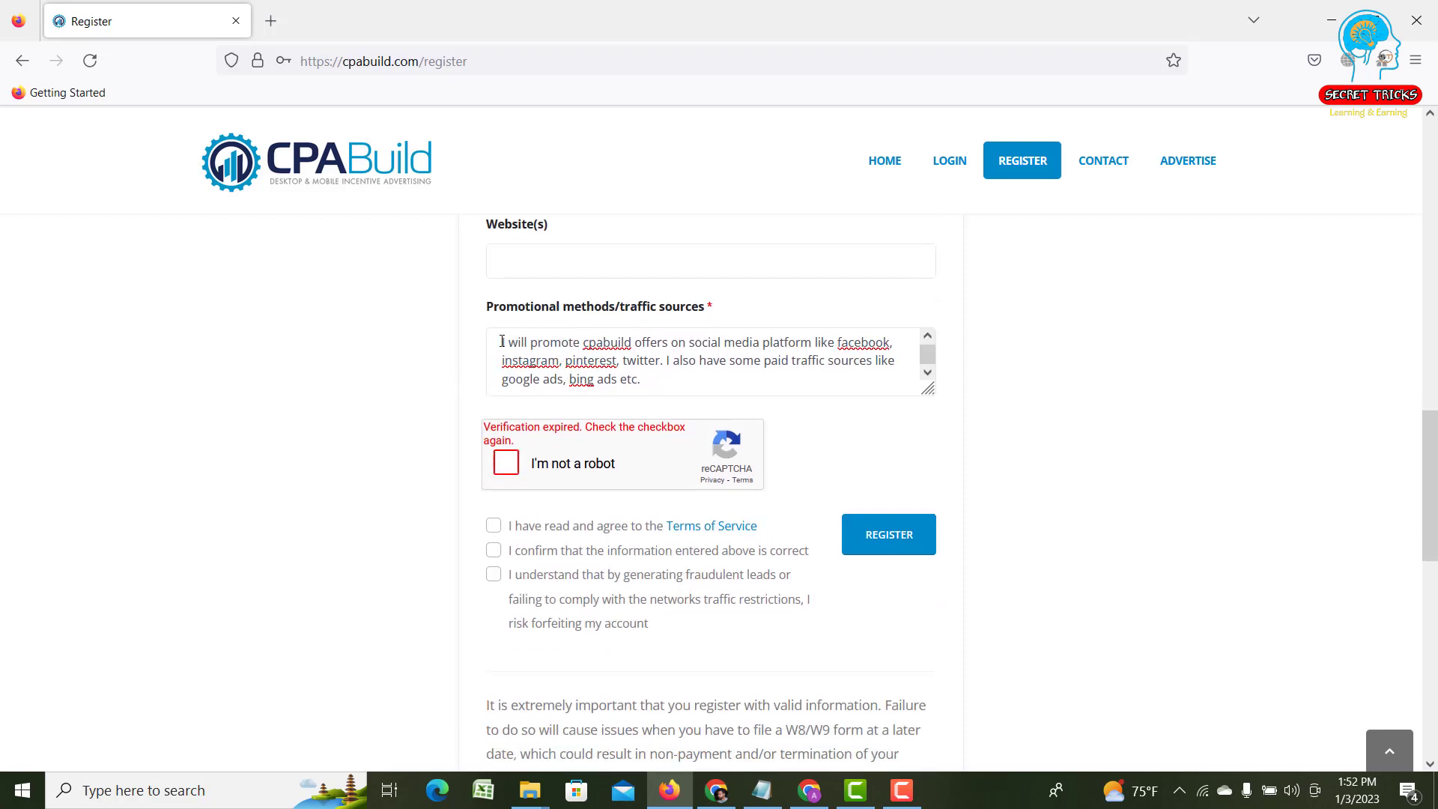
left_click_drag(502, 341, 617, 379)
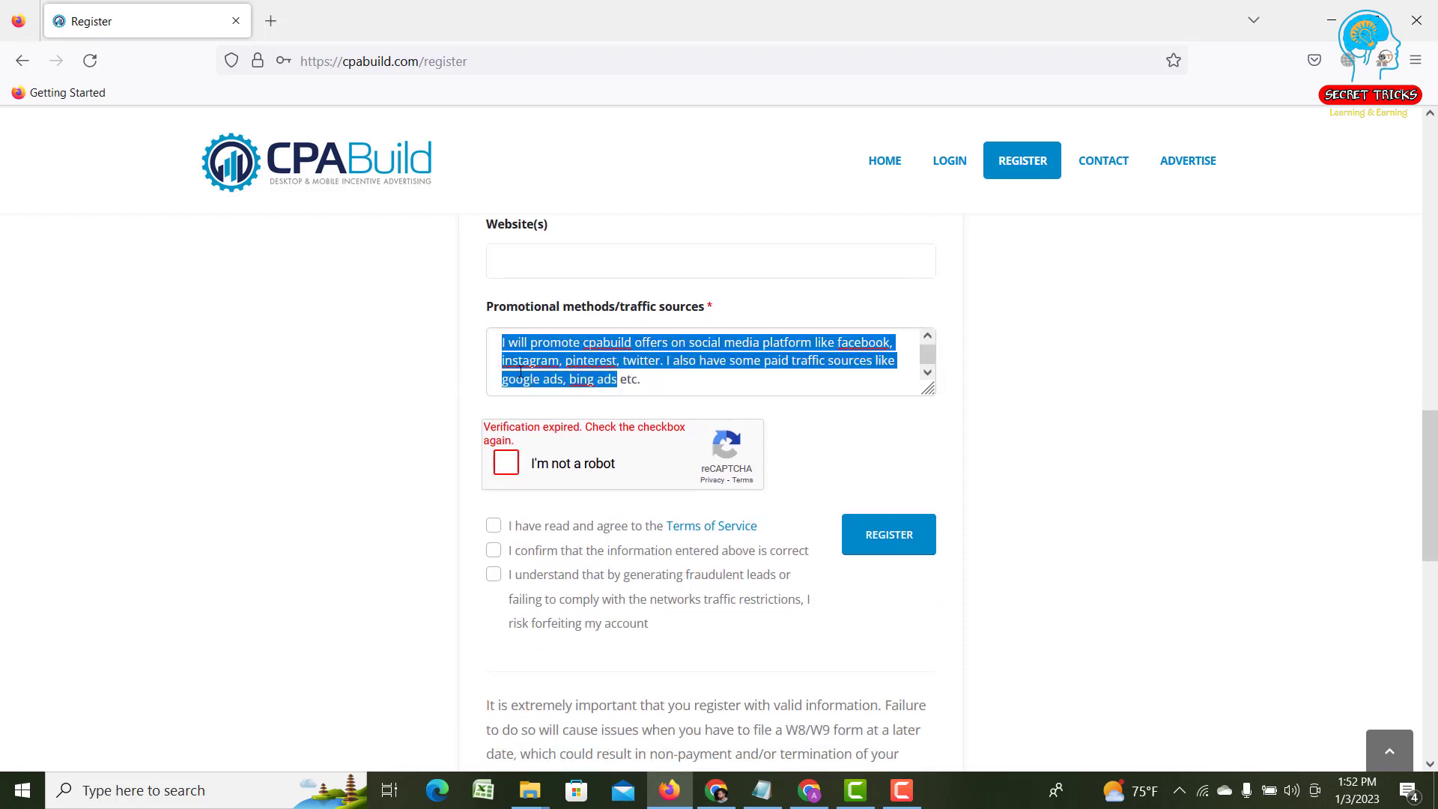
left_click(480, 332)
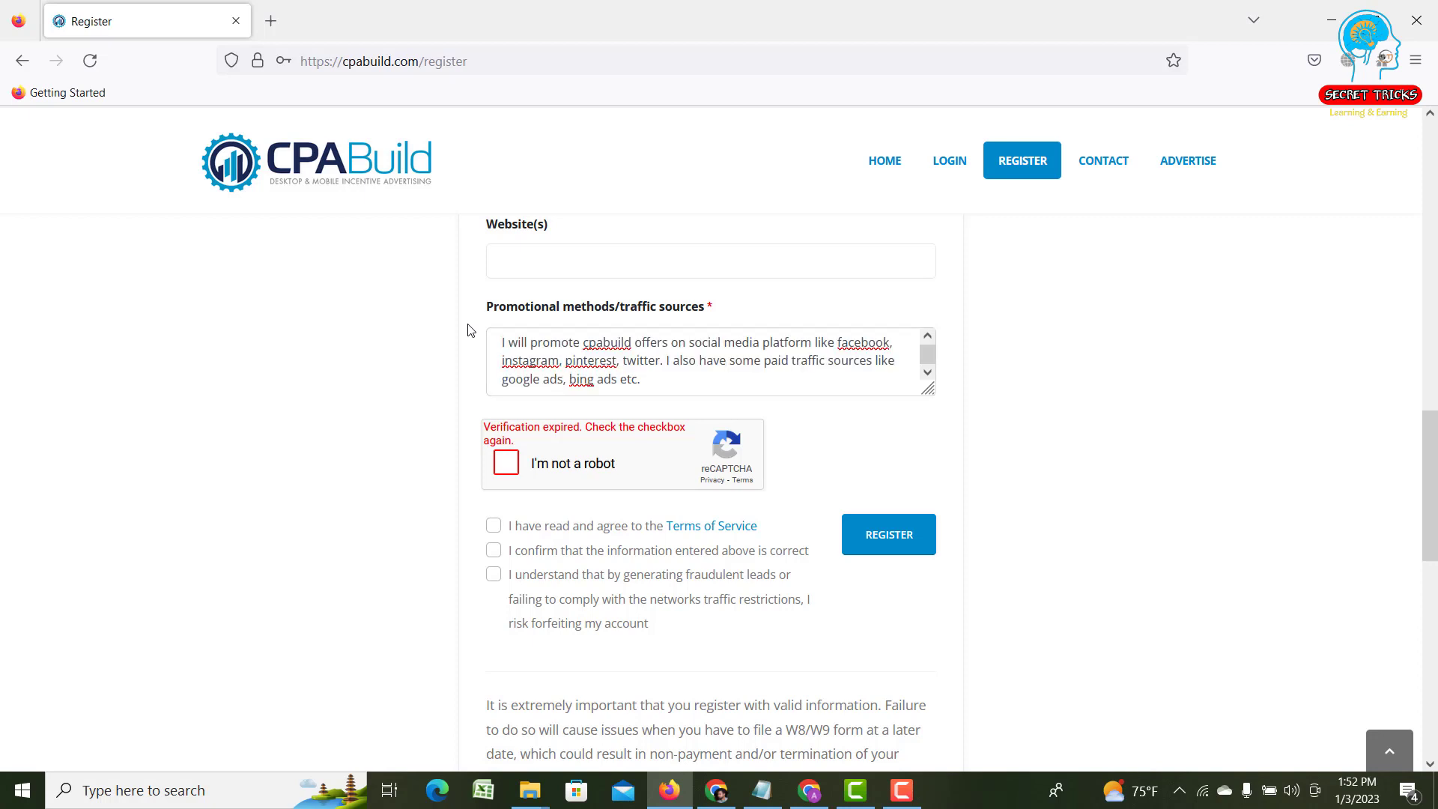
left_click(507, 465)
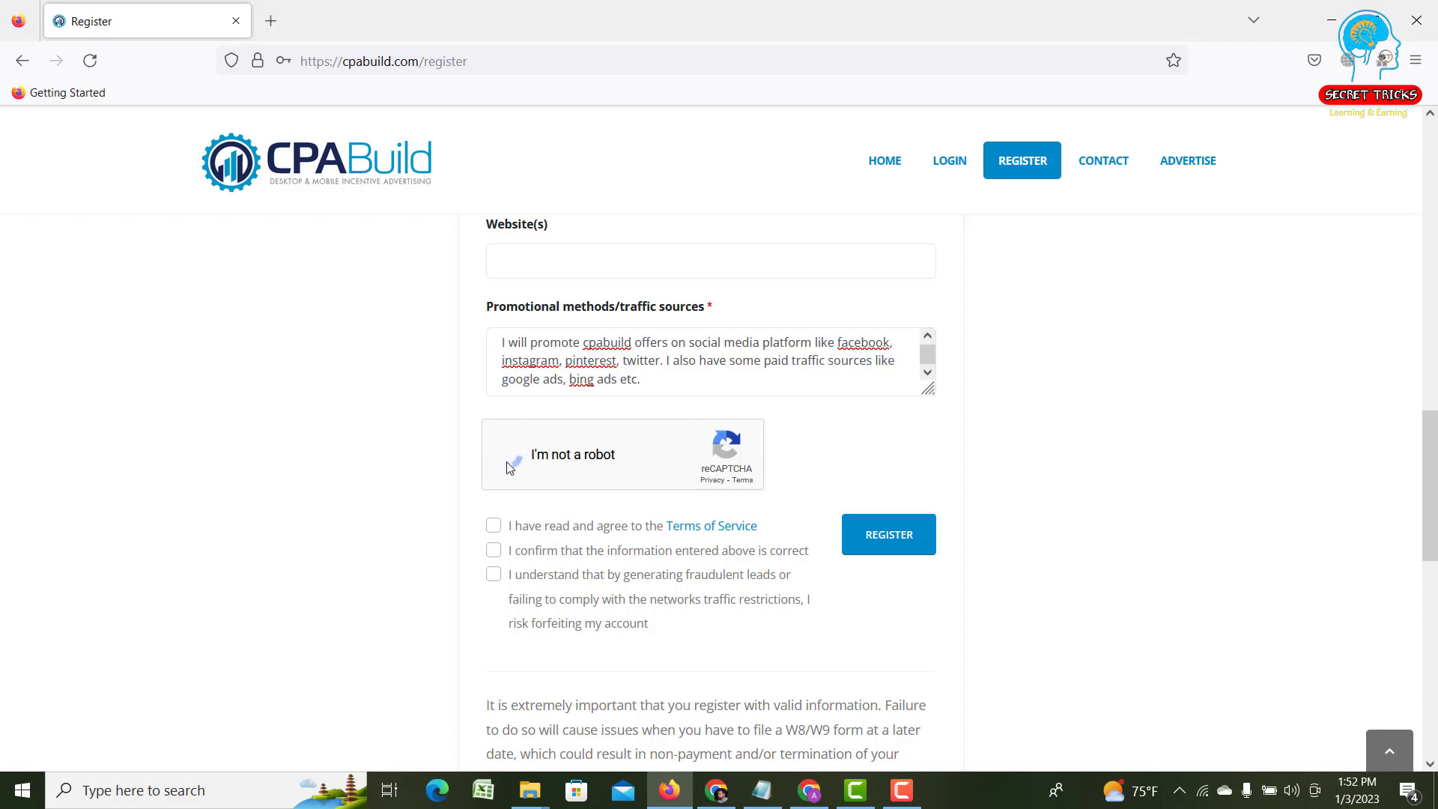
- Tick the Terms of Service and fraudulent leads warning checkboxes
left_click(493, 525)
left_click(494, 573)
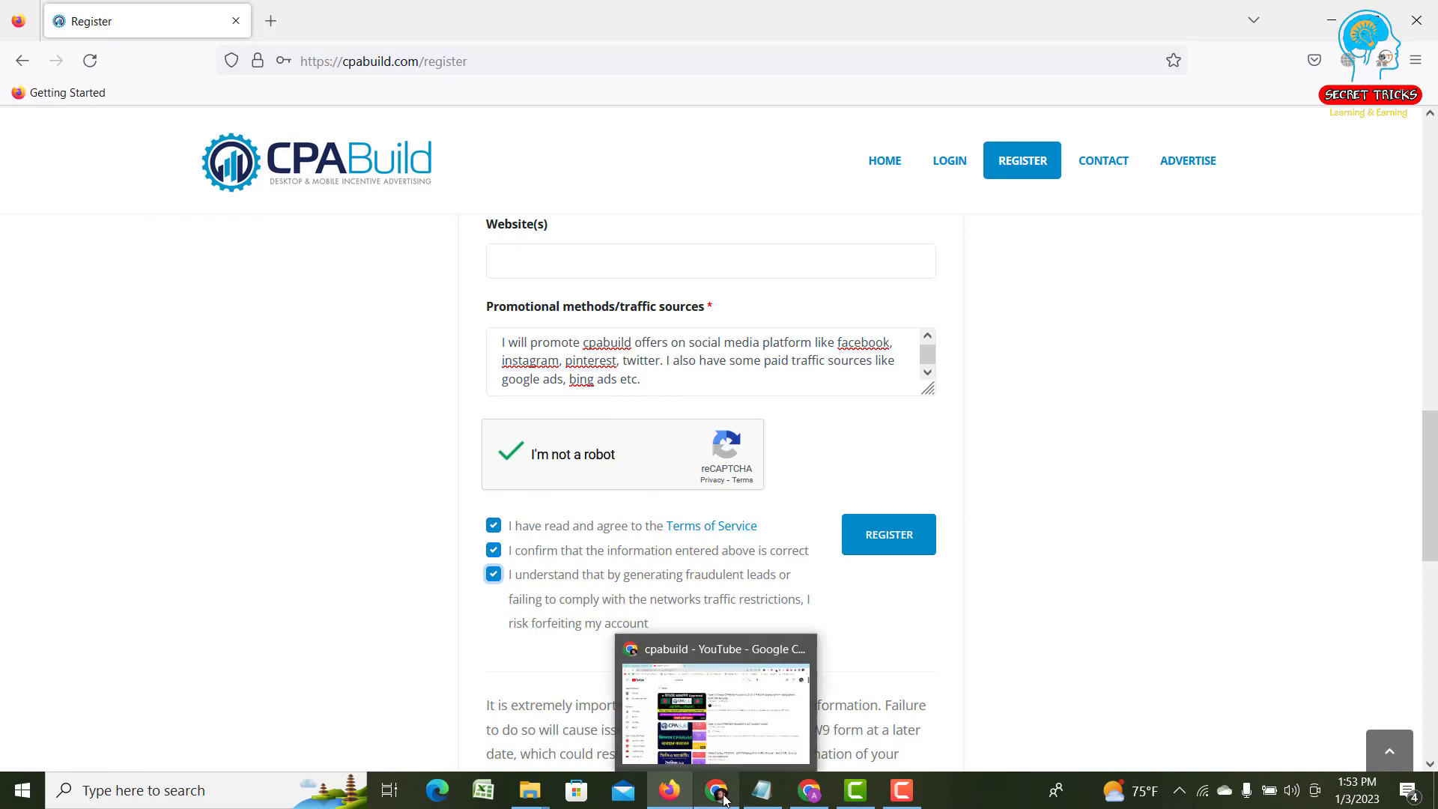
- Bring up the Gmail inbox and open CPABuild's 'Verify Email' message
mouse_move(821, 797)
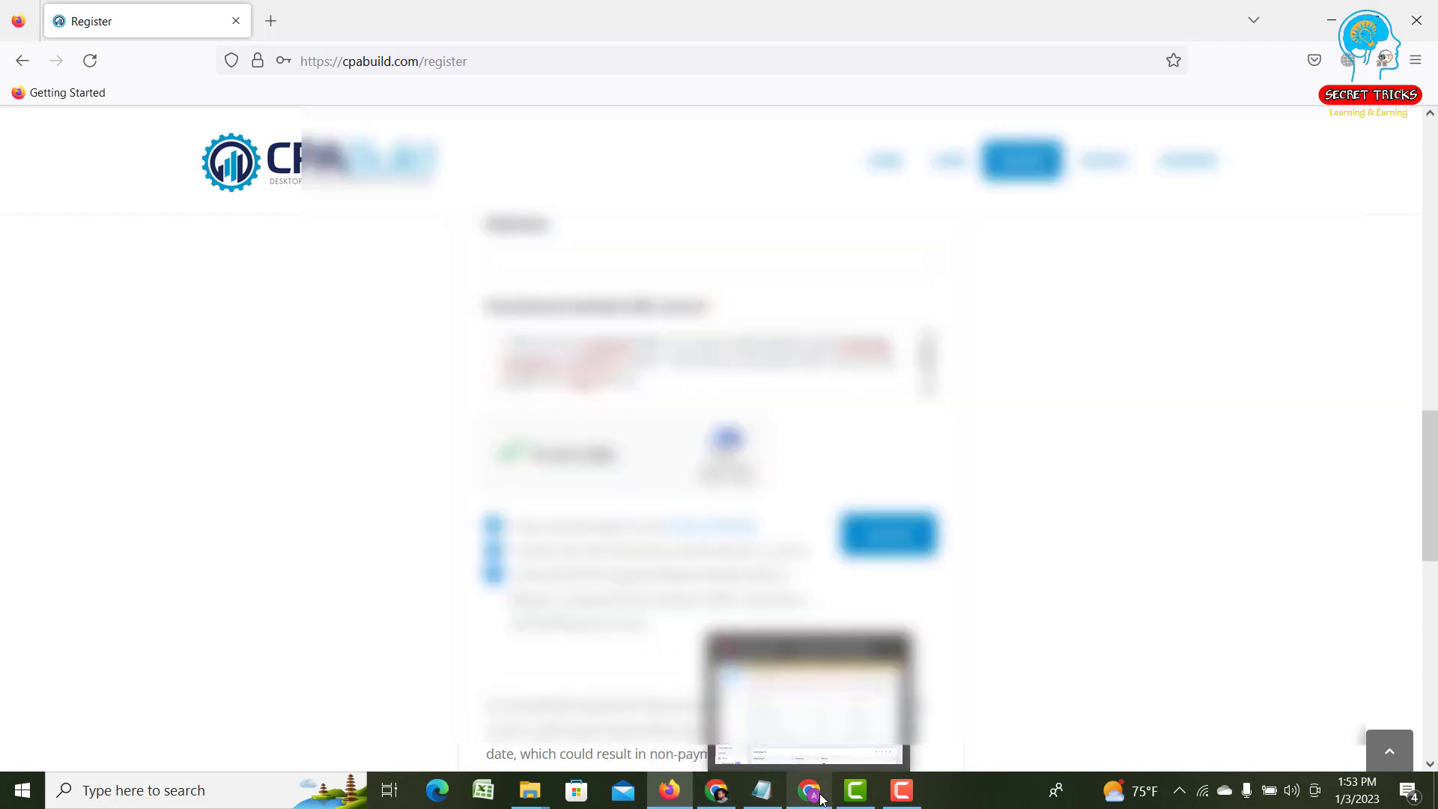
left_click(821, 797)
left_click(281, 26)
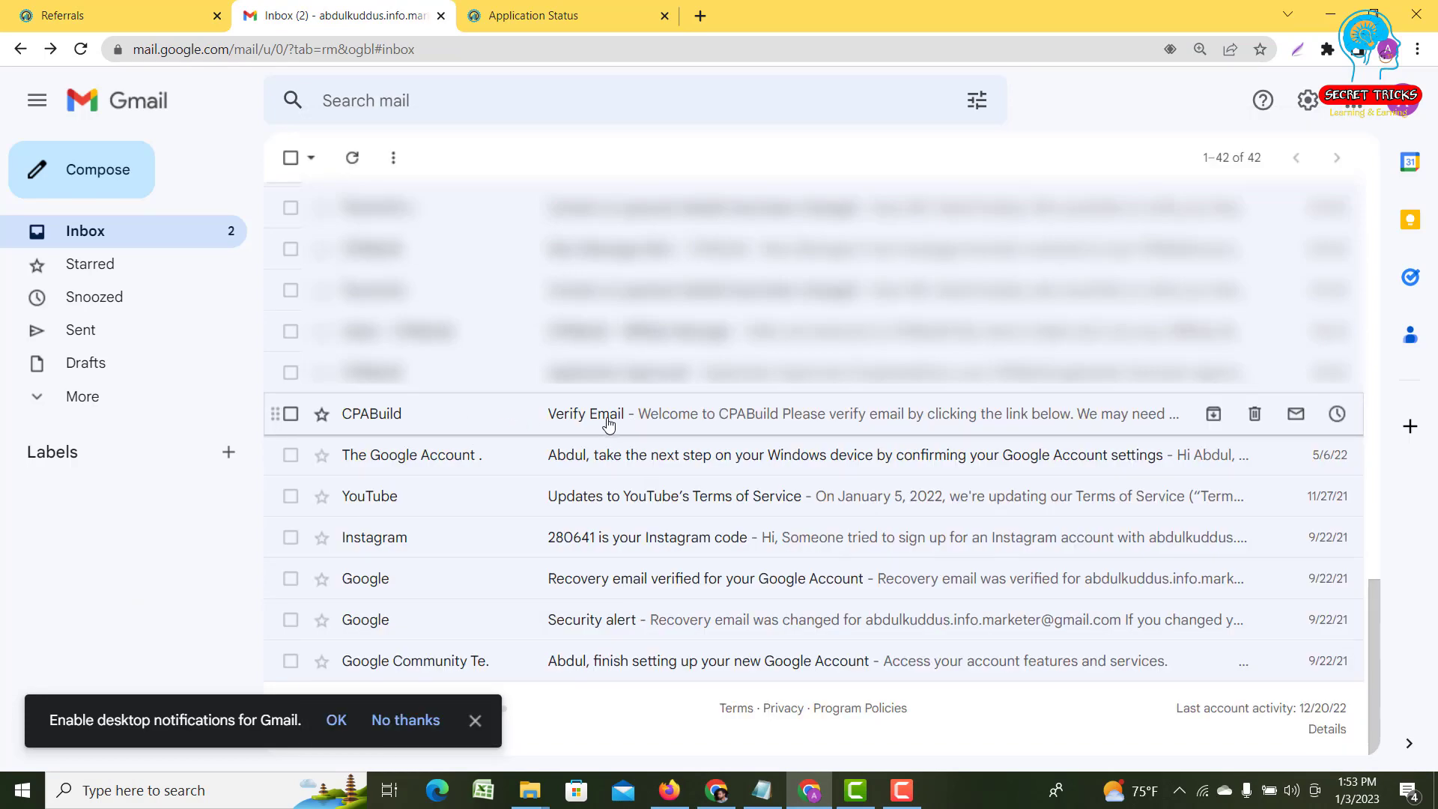
left_click(608, 424)
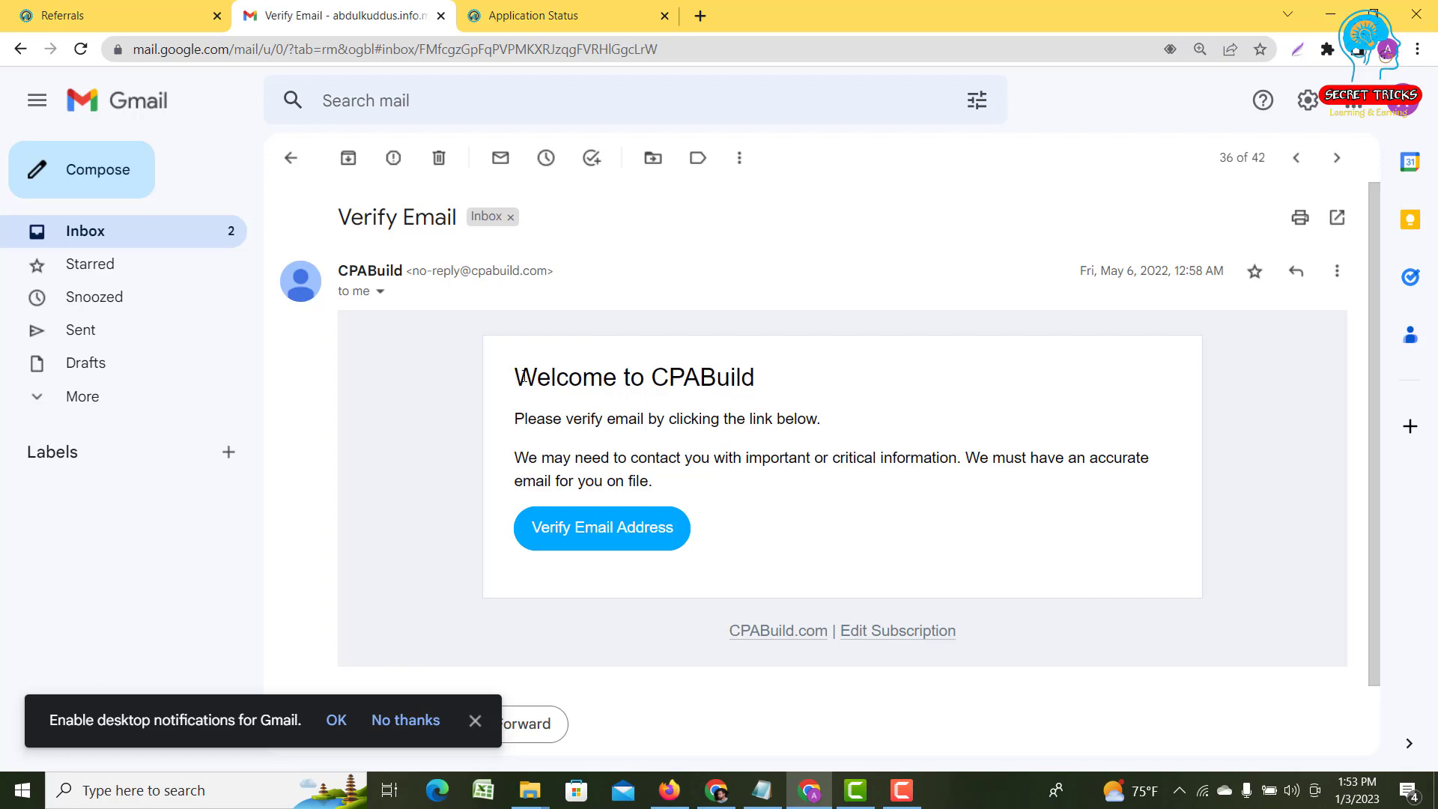
left_click_drag(523, 378, 819, 422)
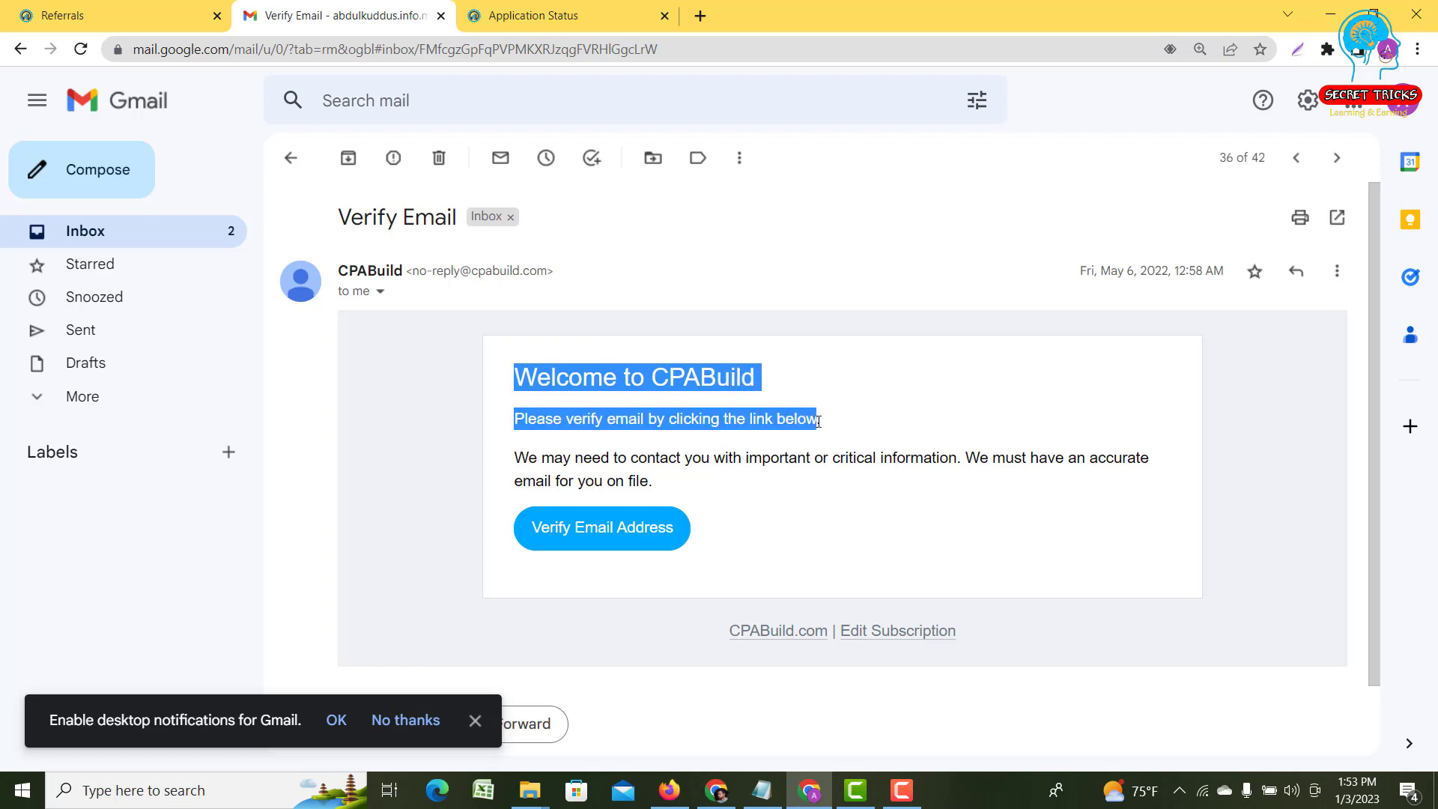
left_click(453, 388)
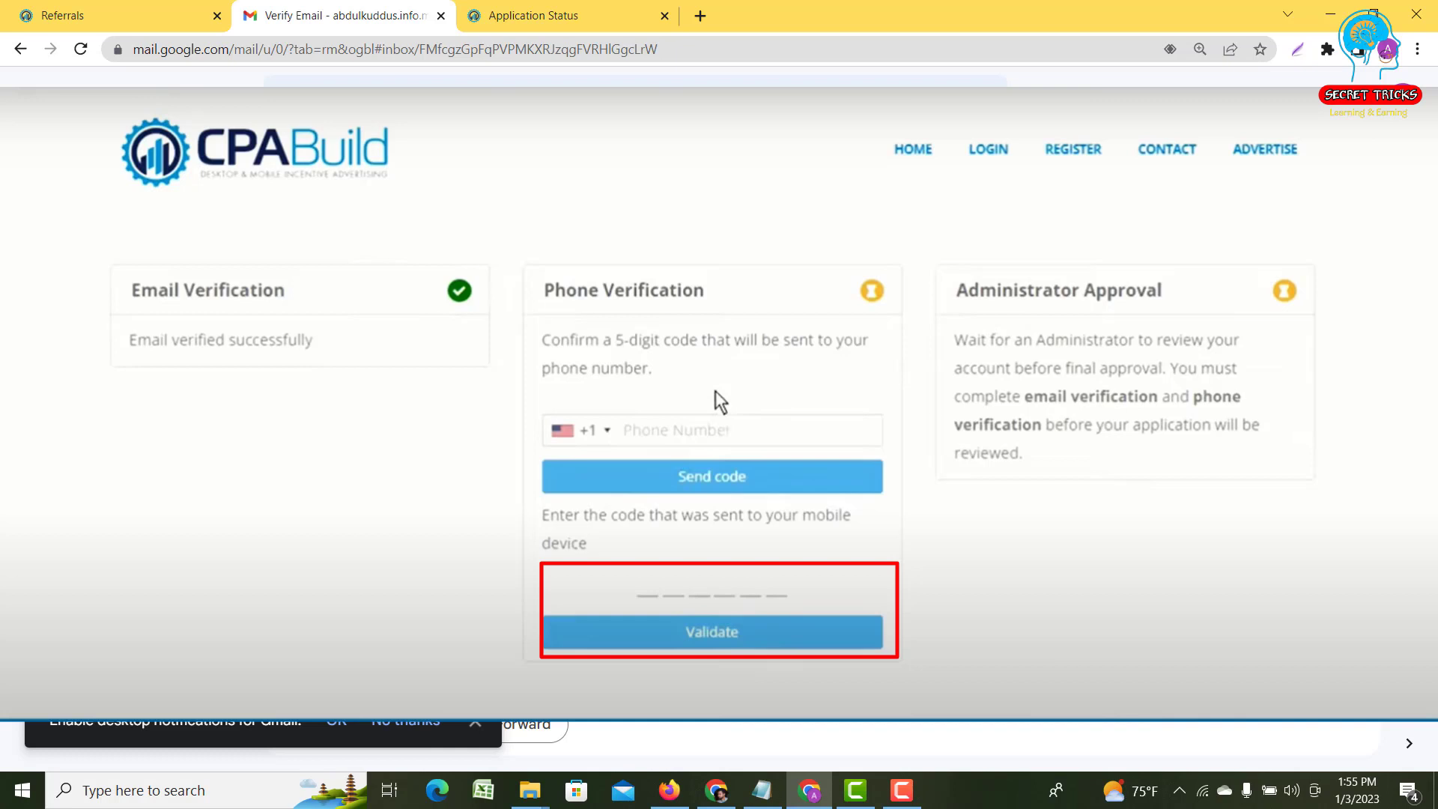
- Follow the 'Verify Email Address' link in the CPABuild email
left_click(716, 391)
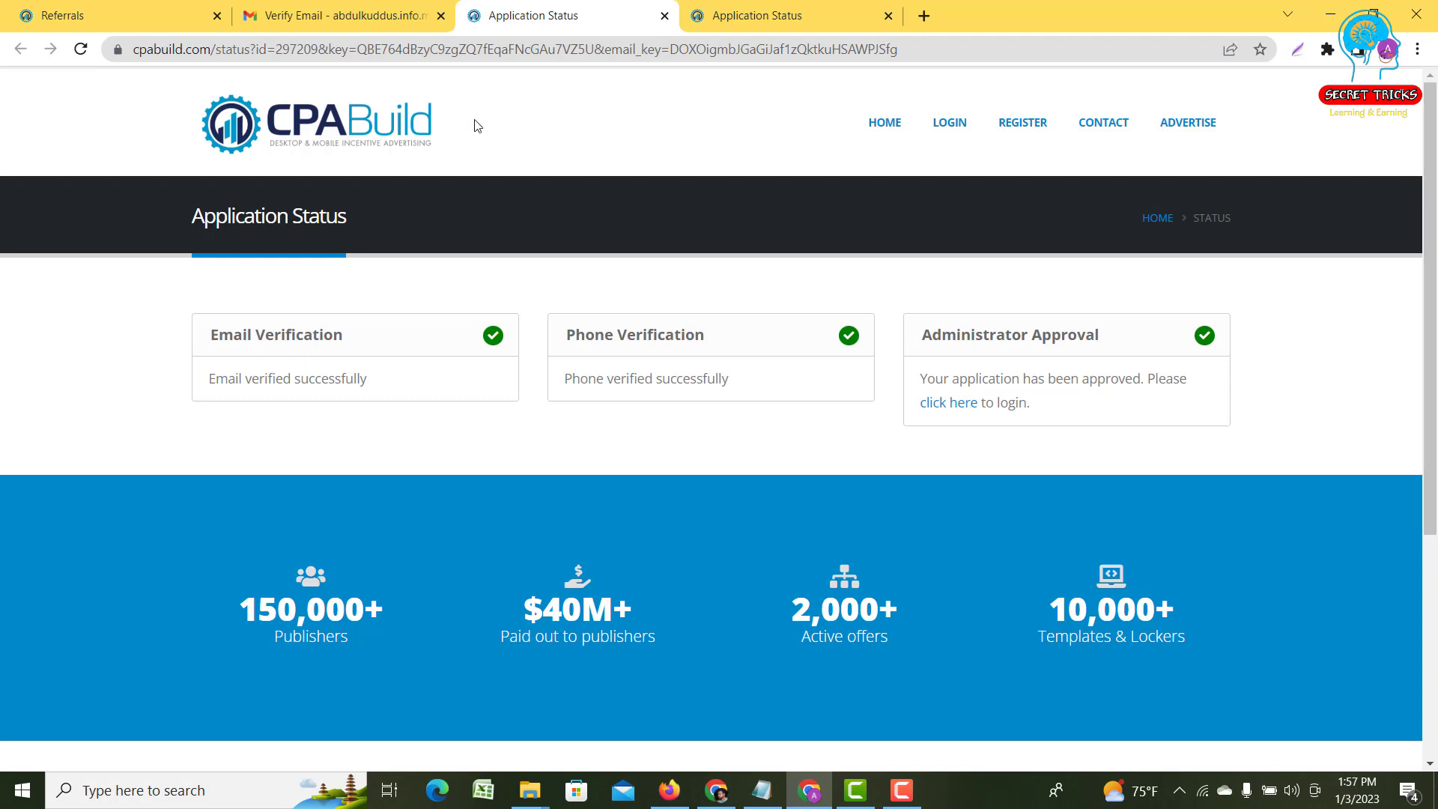
- Close the duplicate Application Status tab and open CPABuild's 'Application Approved' email in Gmail
left_click(665, 15)
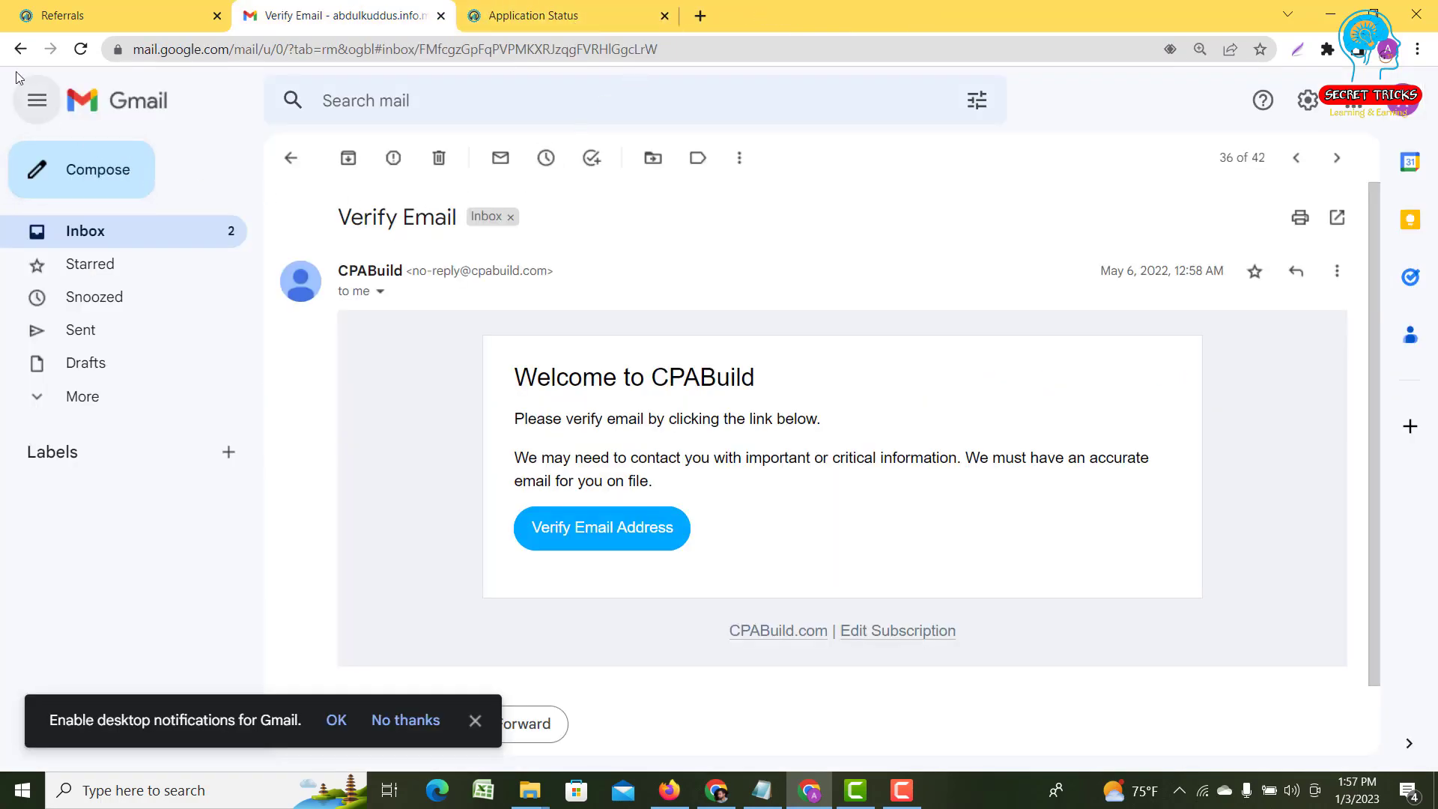
left_click(19, 50)
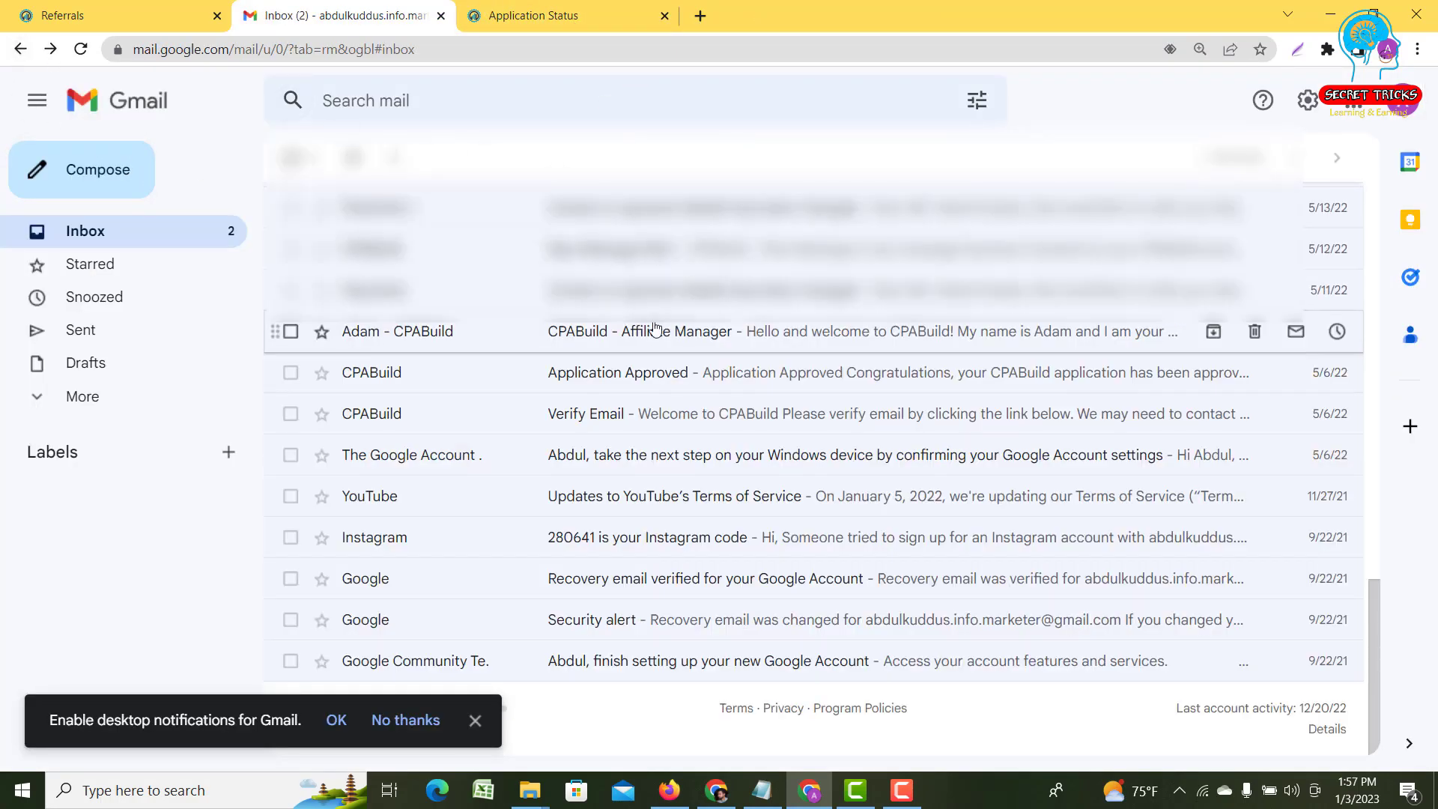
left_click(642, 378)
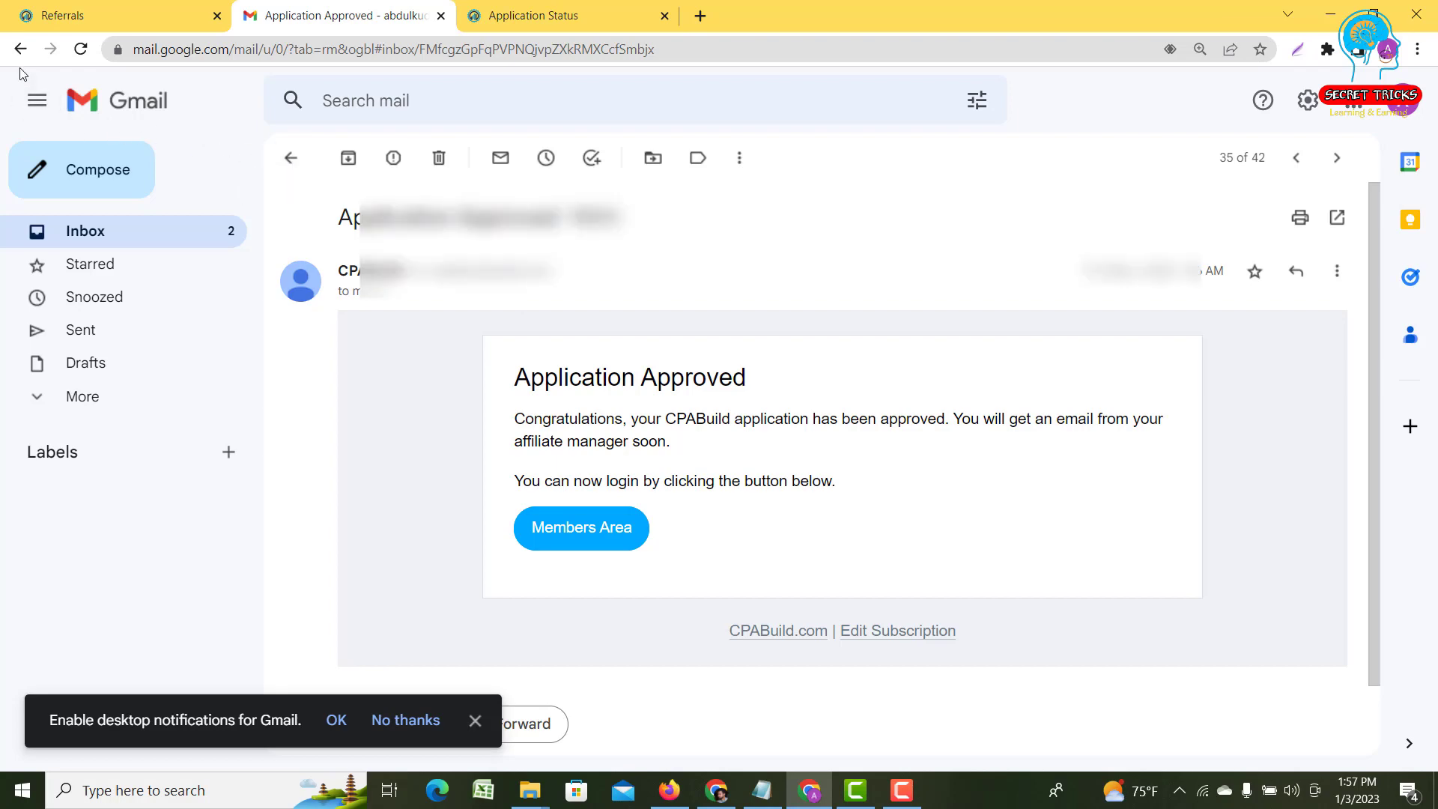
- Read the CPABuild Affiliate Manager welcome email, then return to the Application Status page
left_click(20, 48)
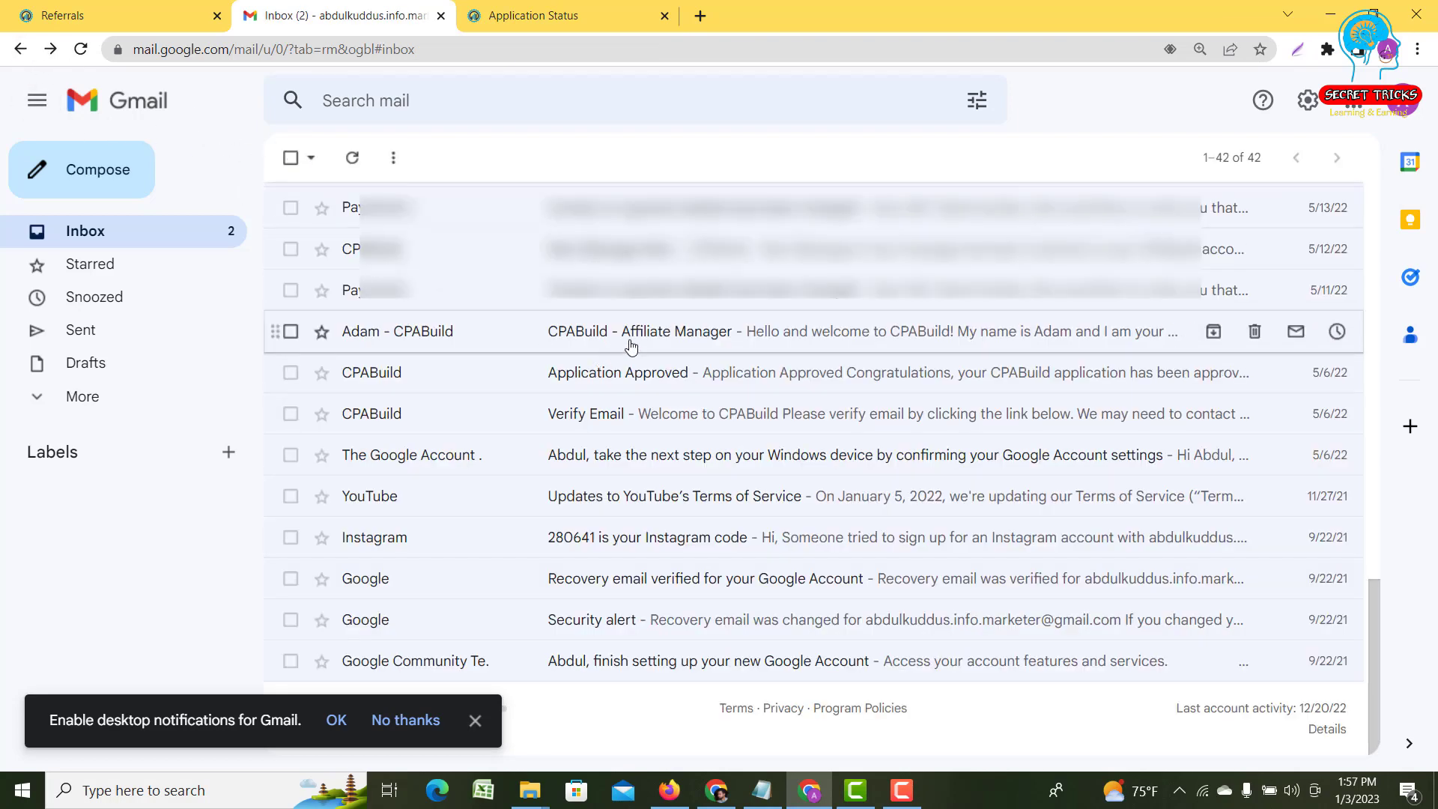
left_click(632, 346)
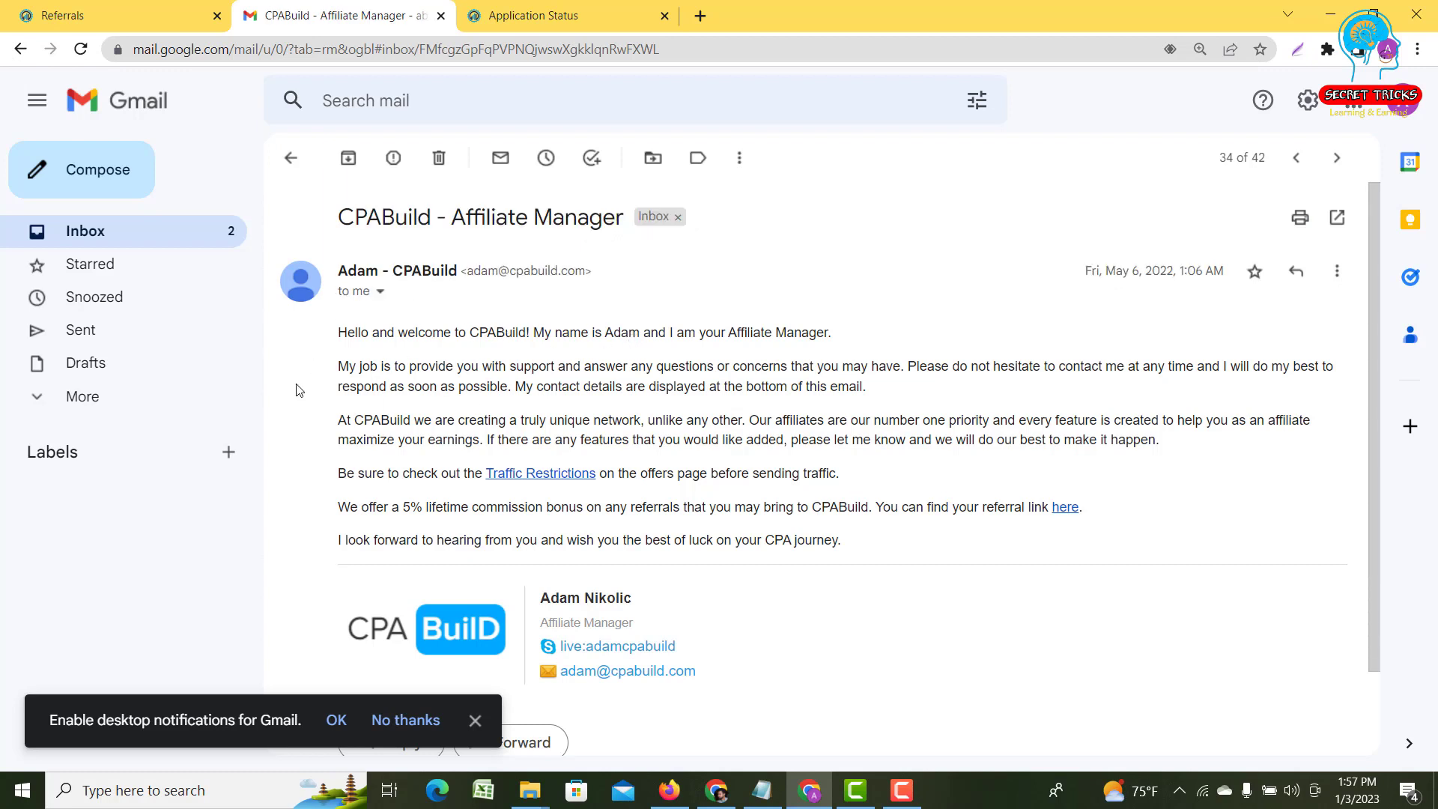
left_click_drag(342, 327, 948, 562)
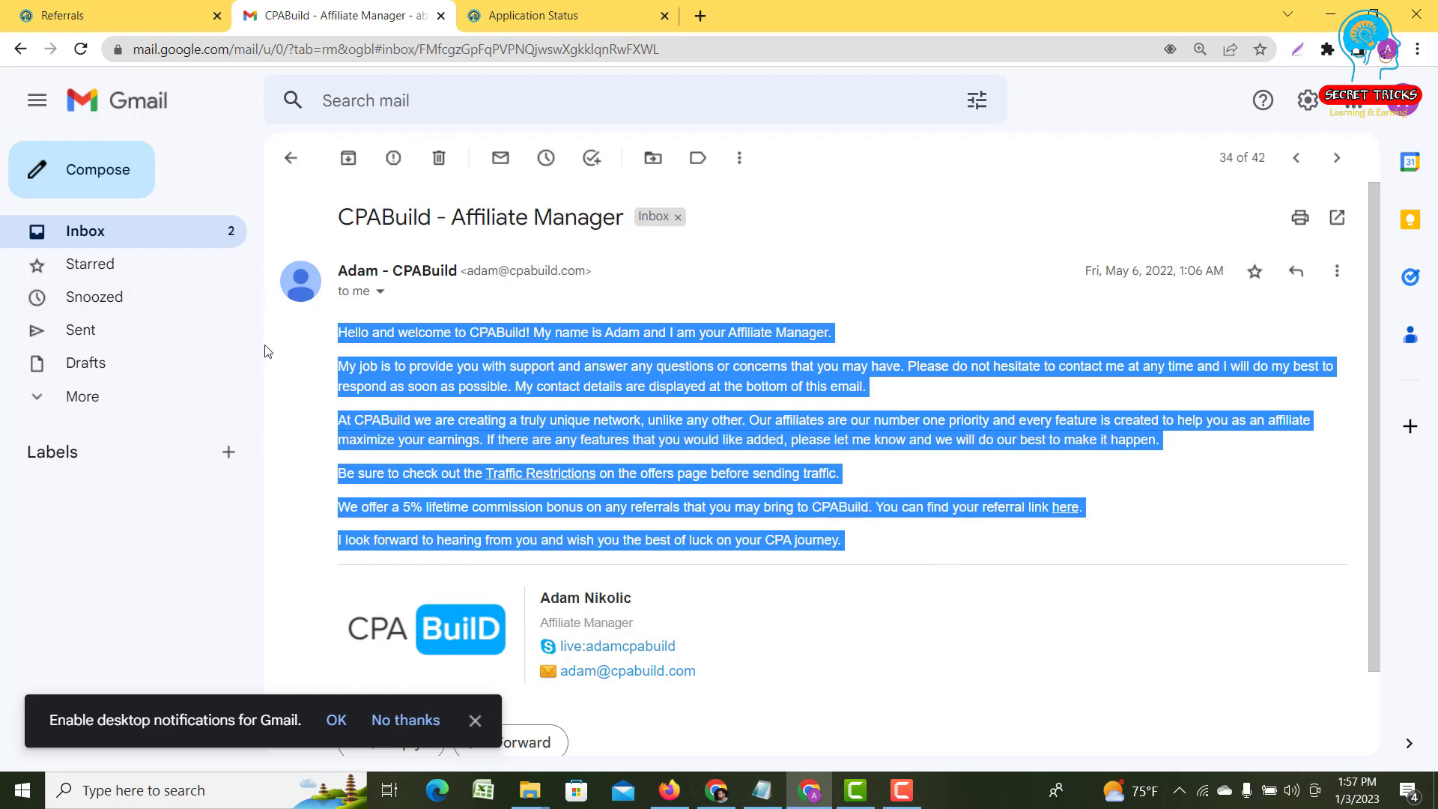
left_click(308, 350)
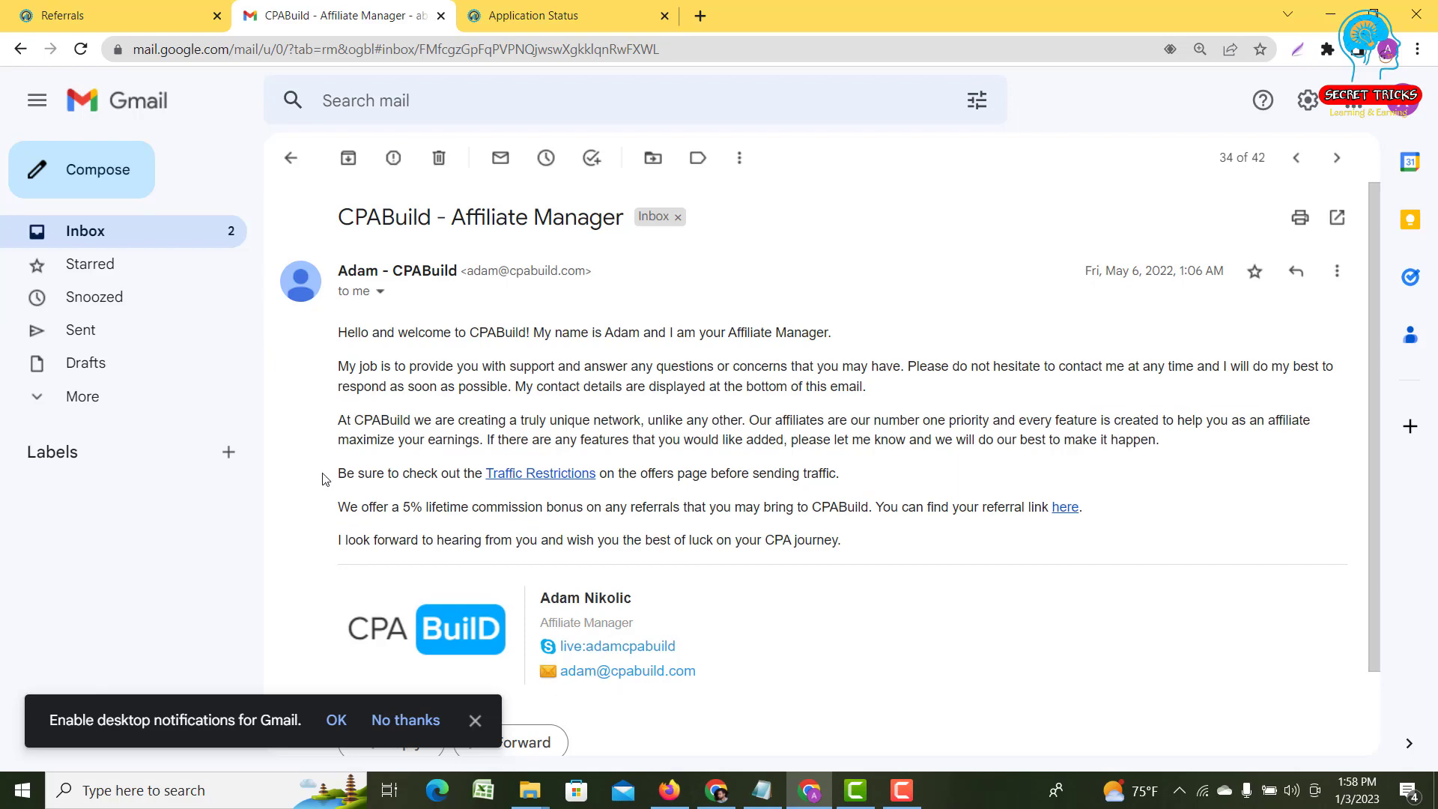
left_click(595, 9)
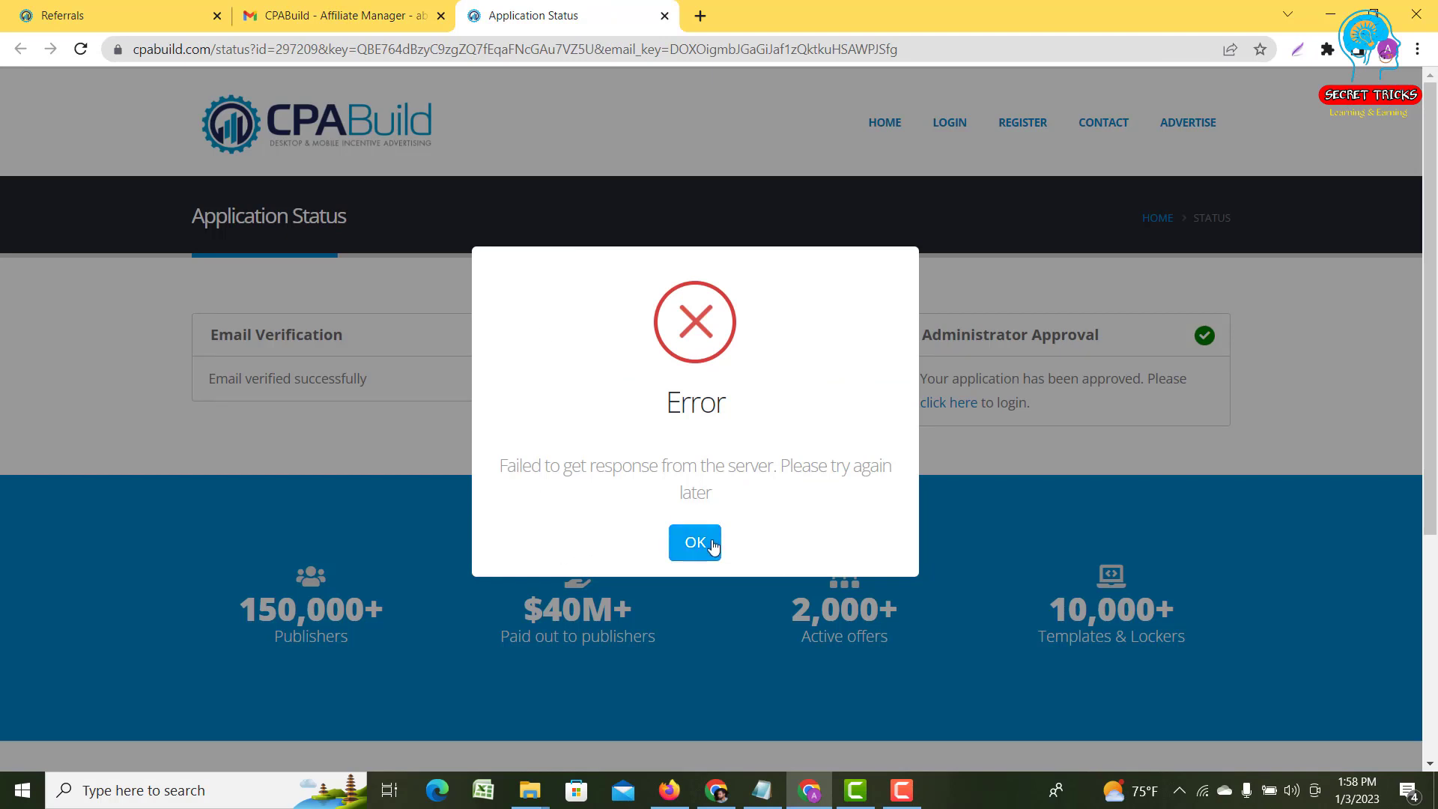
- Dismiss the server-response error, close the Application Status tab and switch to the members referrals page
left_click(711, 544)
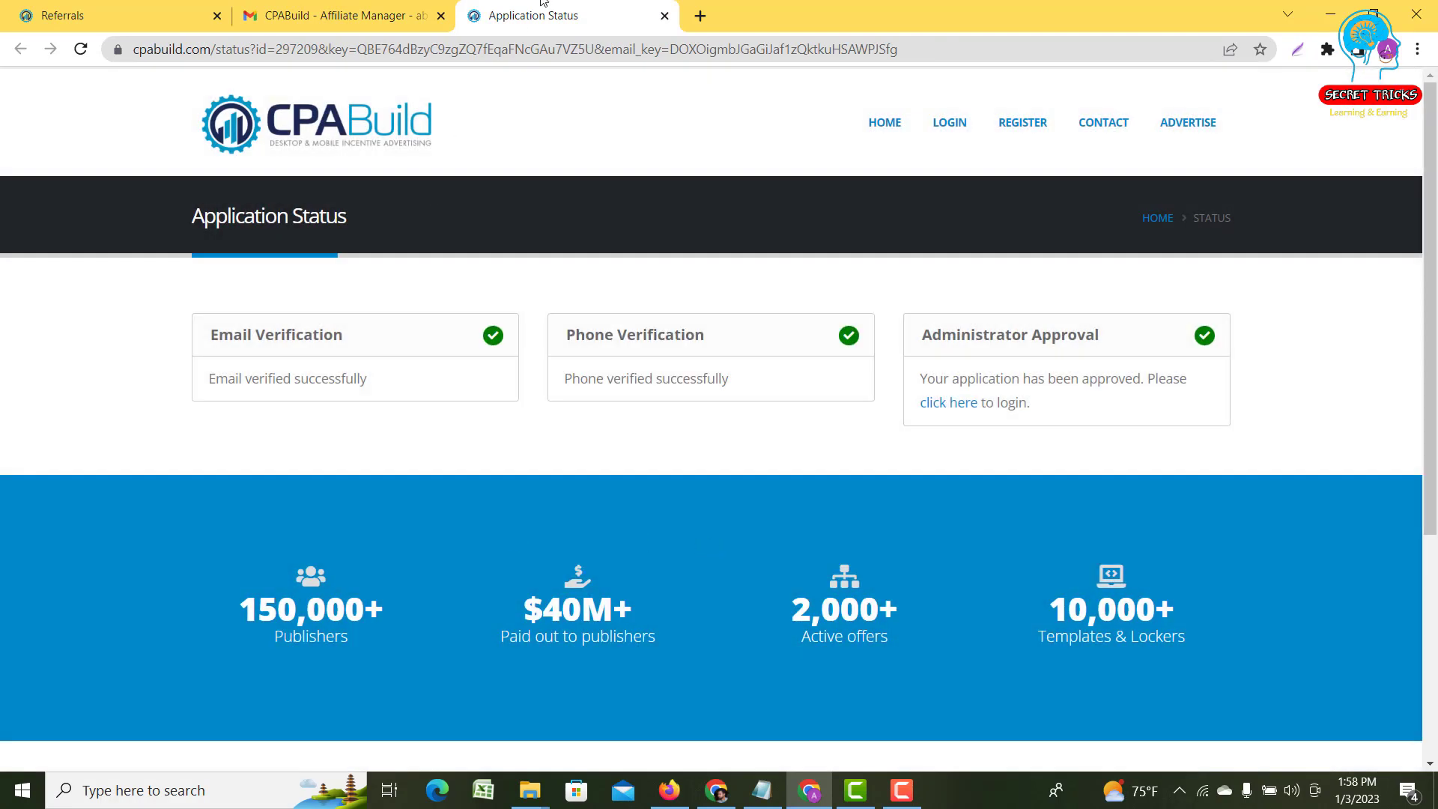
left_click(664, 15)
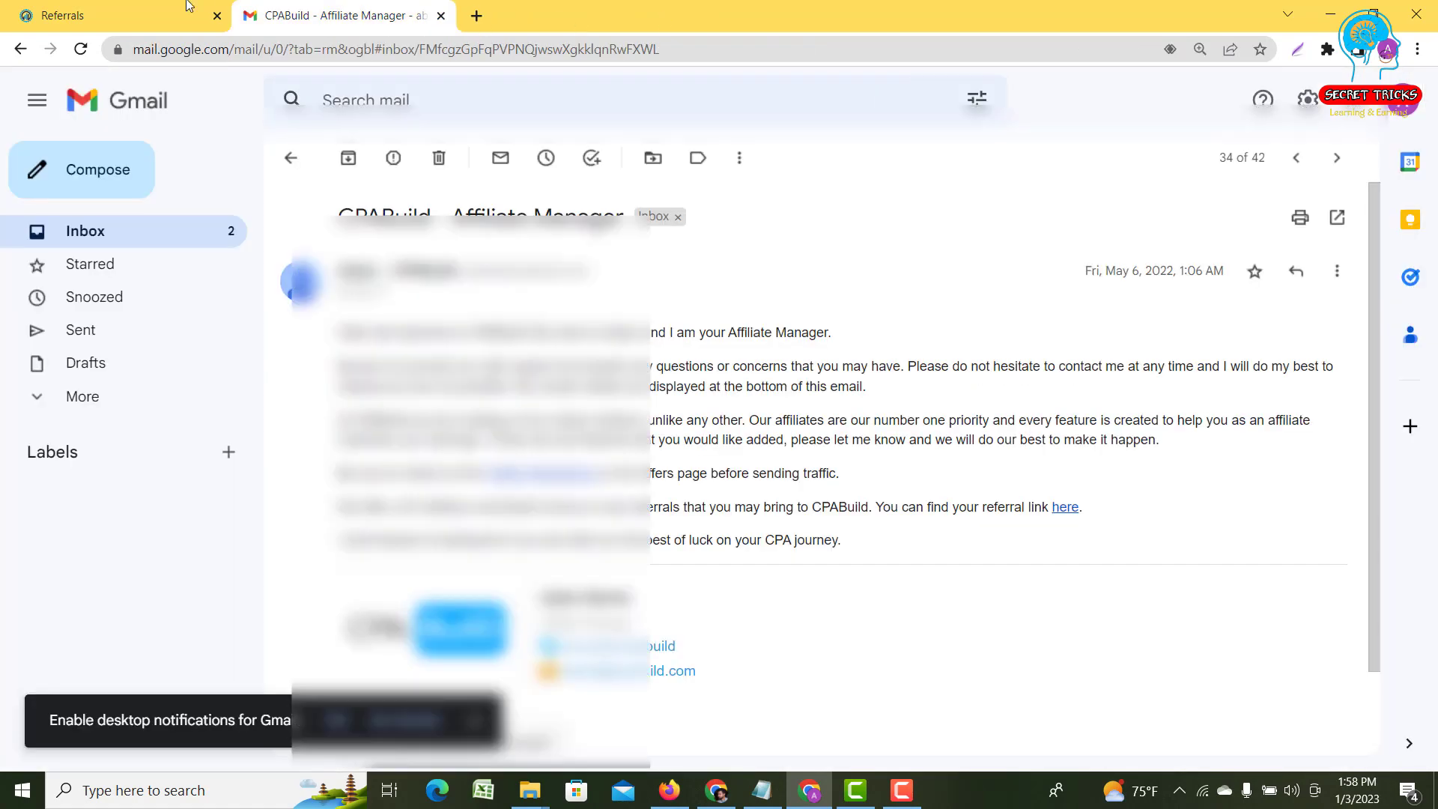
left_click(179, 9)
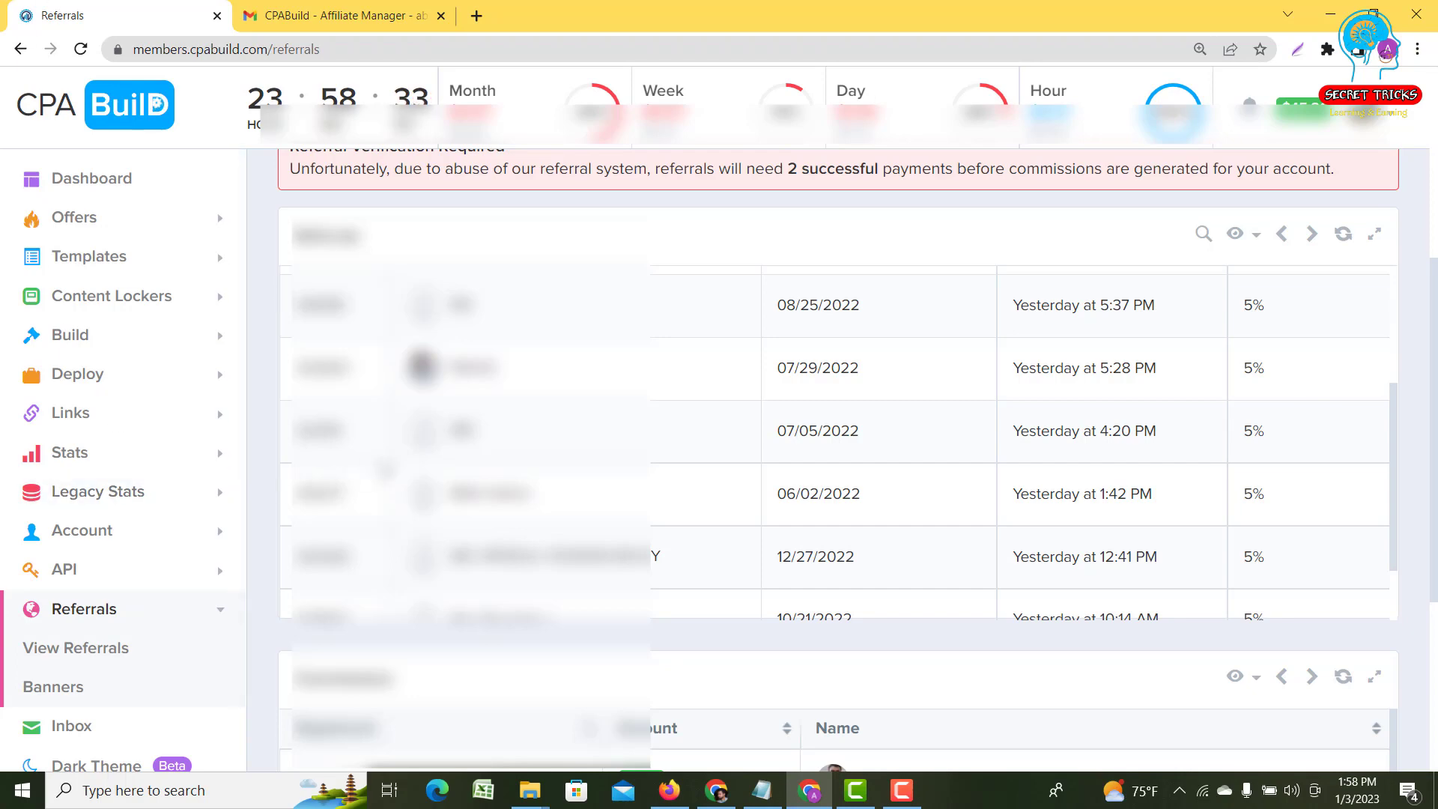
- Move the referrals table to its newer page, briefly checking the referral link note in Notepad
scroll(386, 472, "down", 1)
scroll(1023, 360, "up", 3)
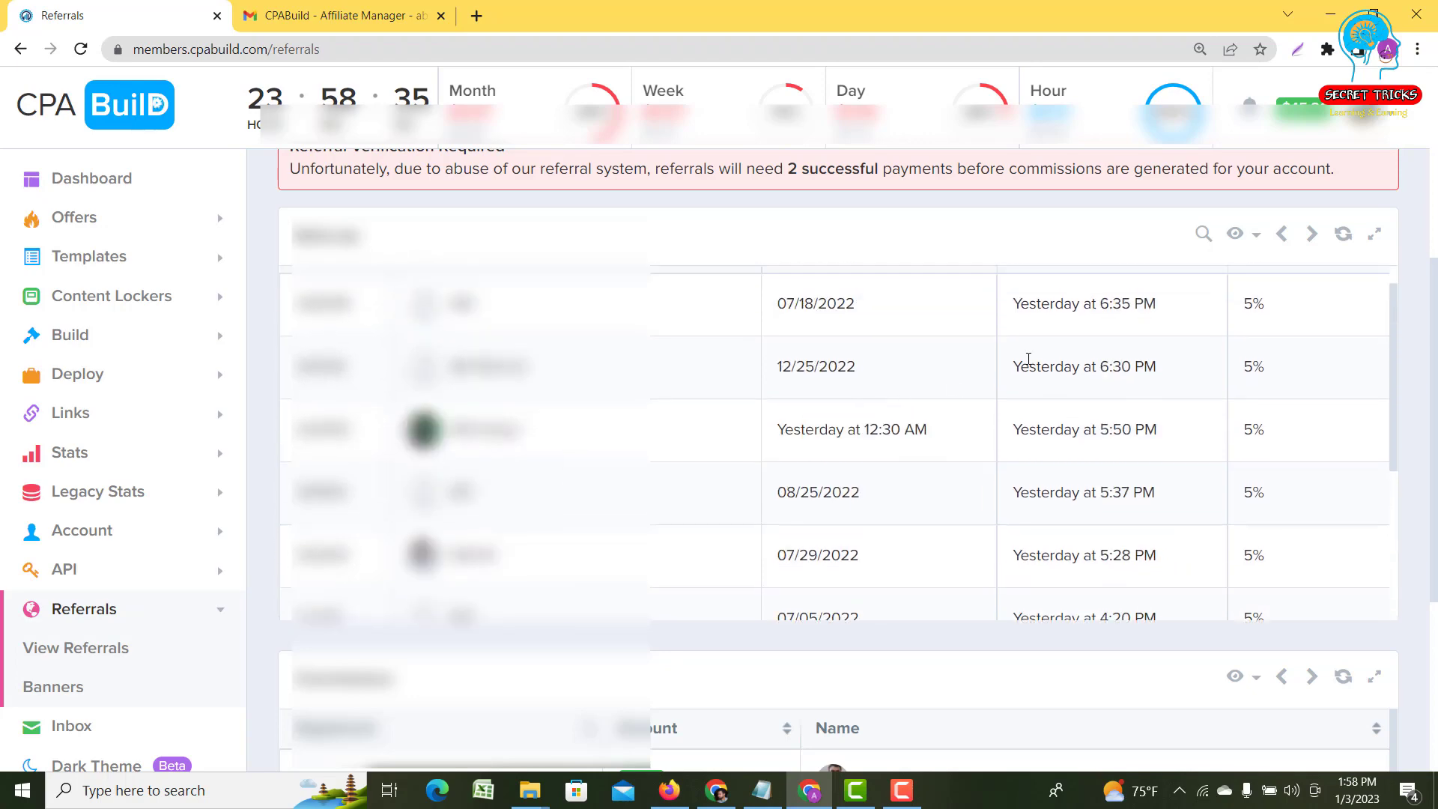
left_click(1283, 235)
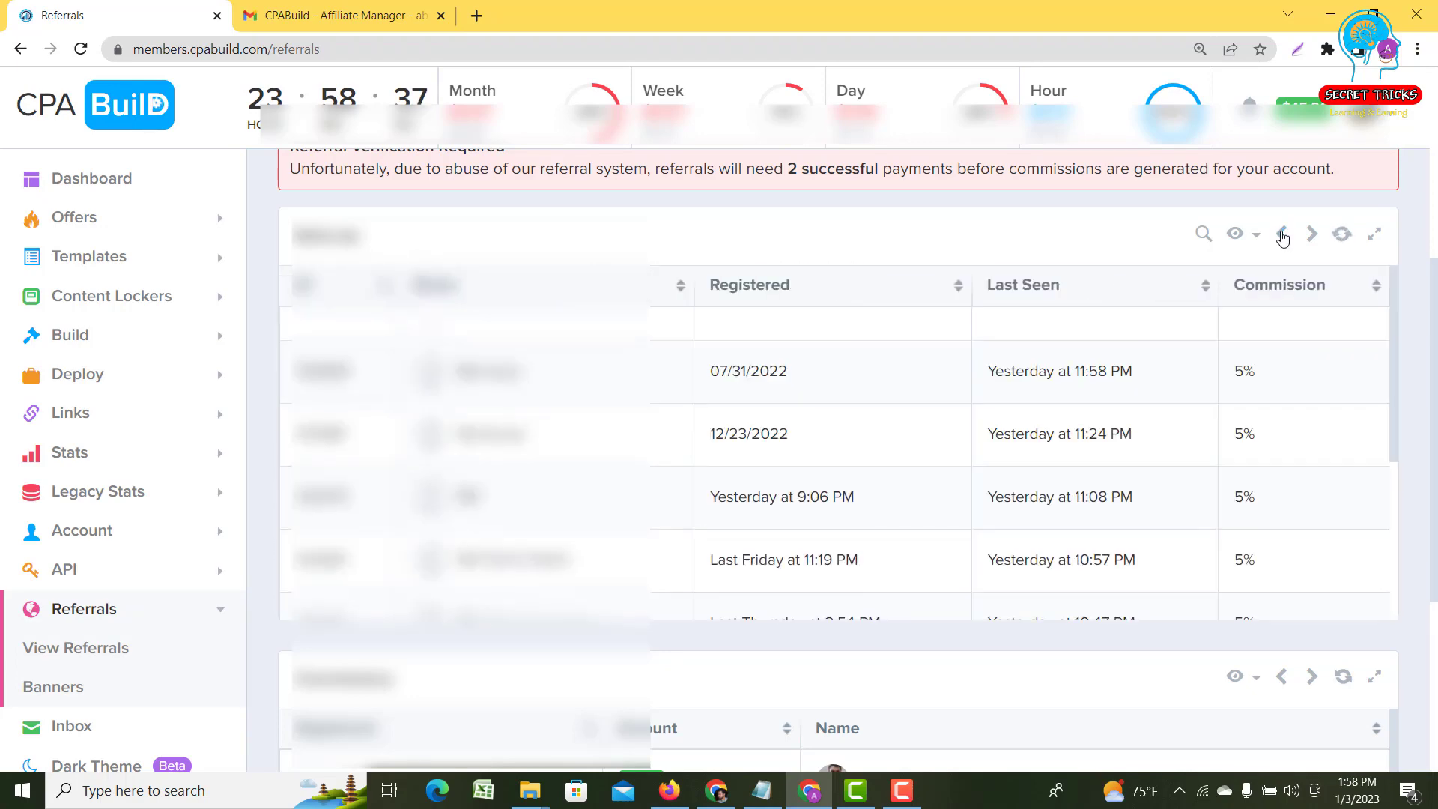
scroll(886, 397, "down", 3)
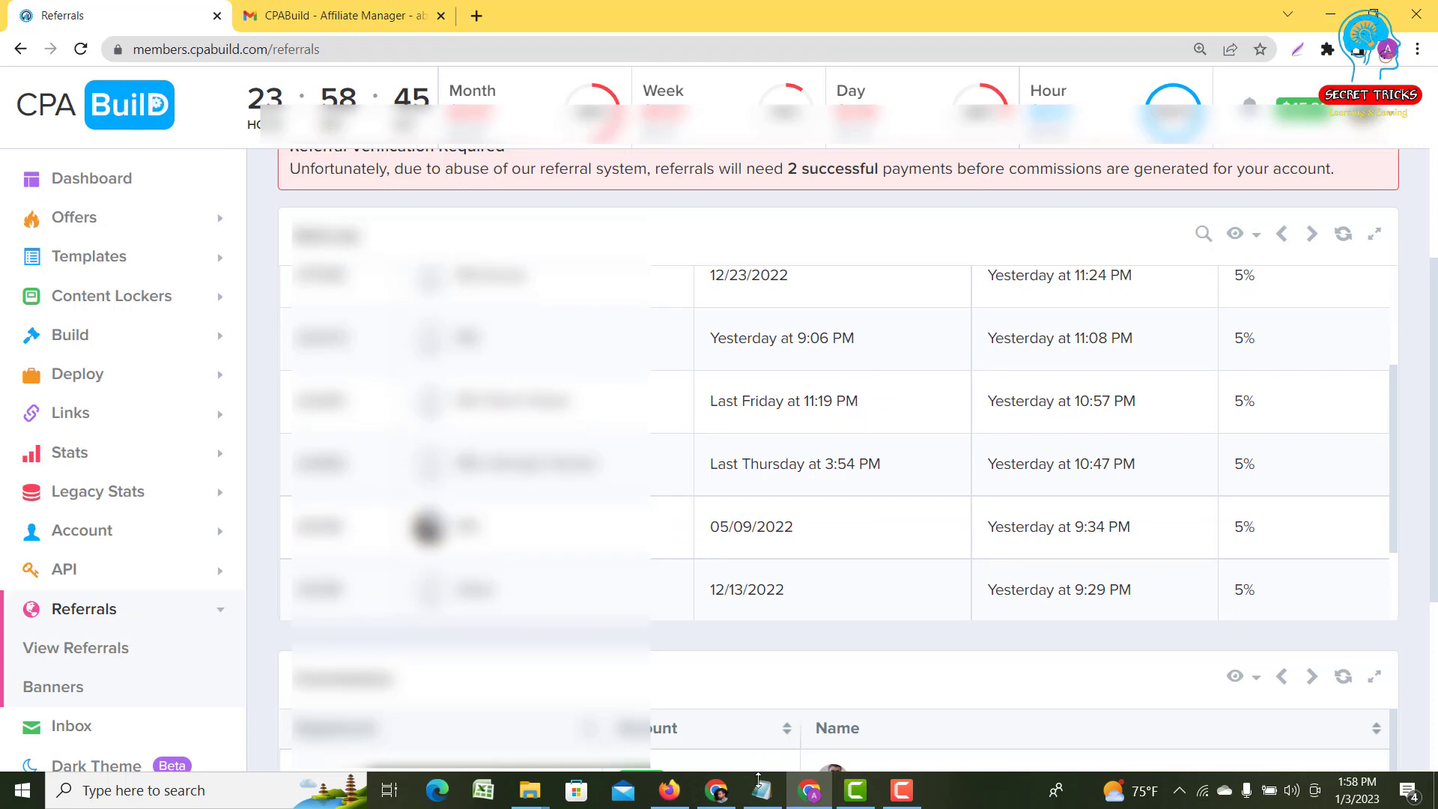
left_click(762, 790)
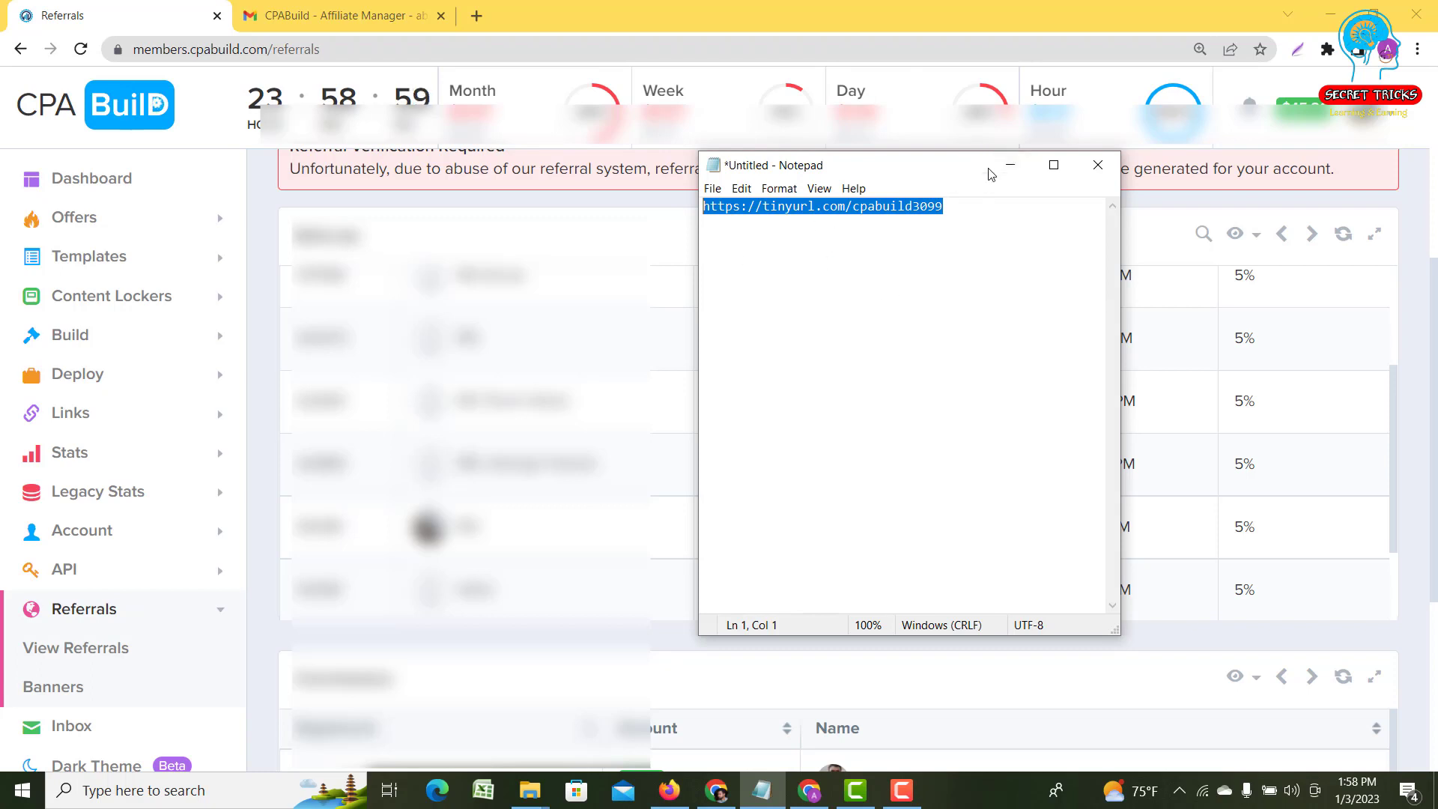
left_click(1010, 168)
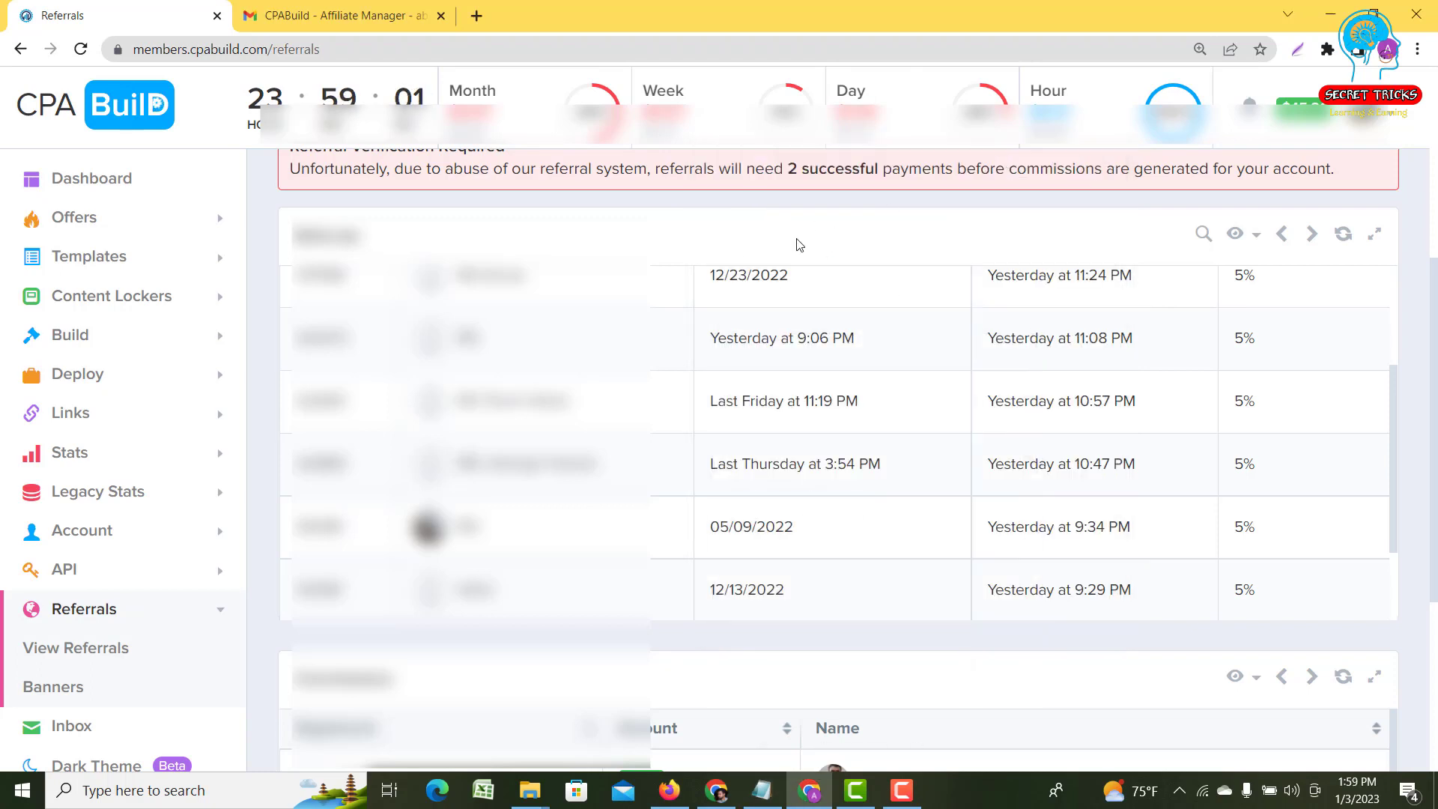